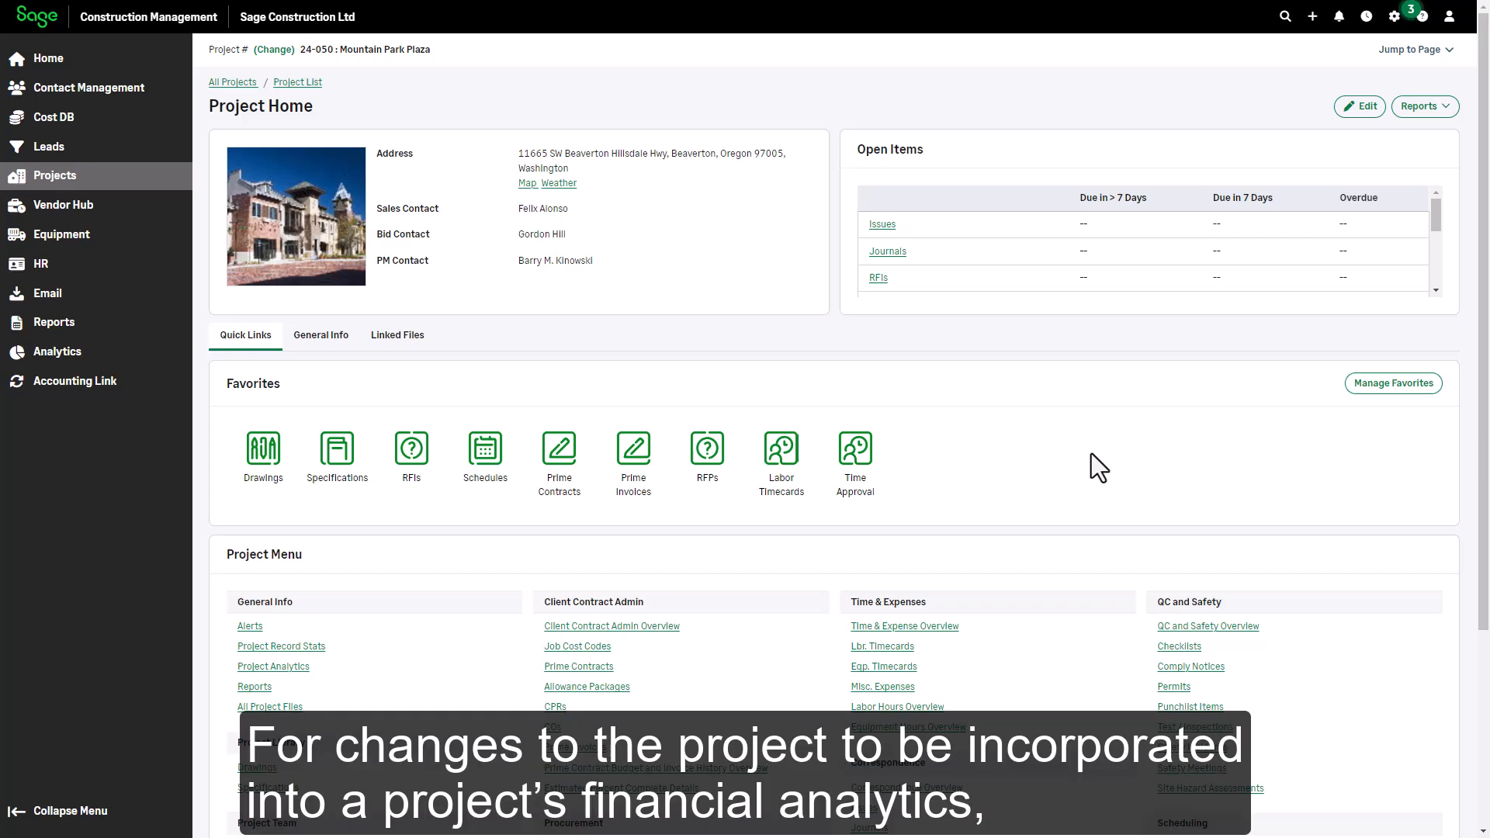
Open prime contract 001 from the project's contract administration records and view its default CPR and CO markups.
{"action": "scroll", "coordinate": [1091, 454], "scroll_direction": "down", "scroll_amount": 3}
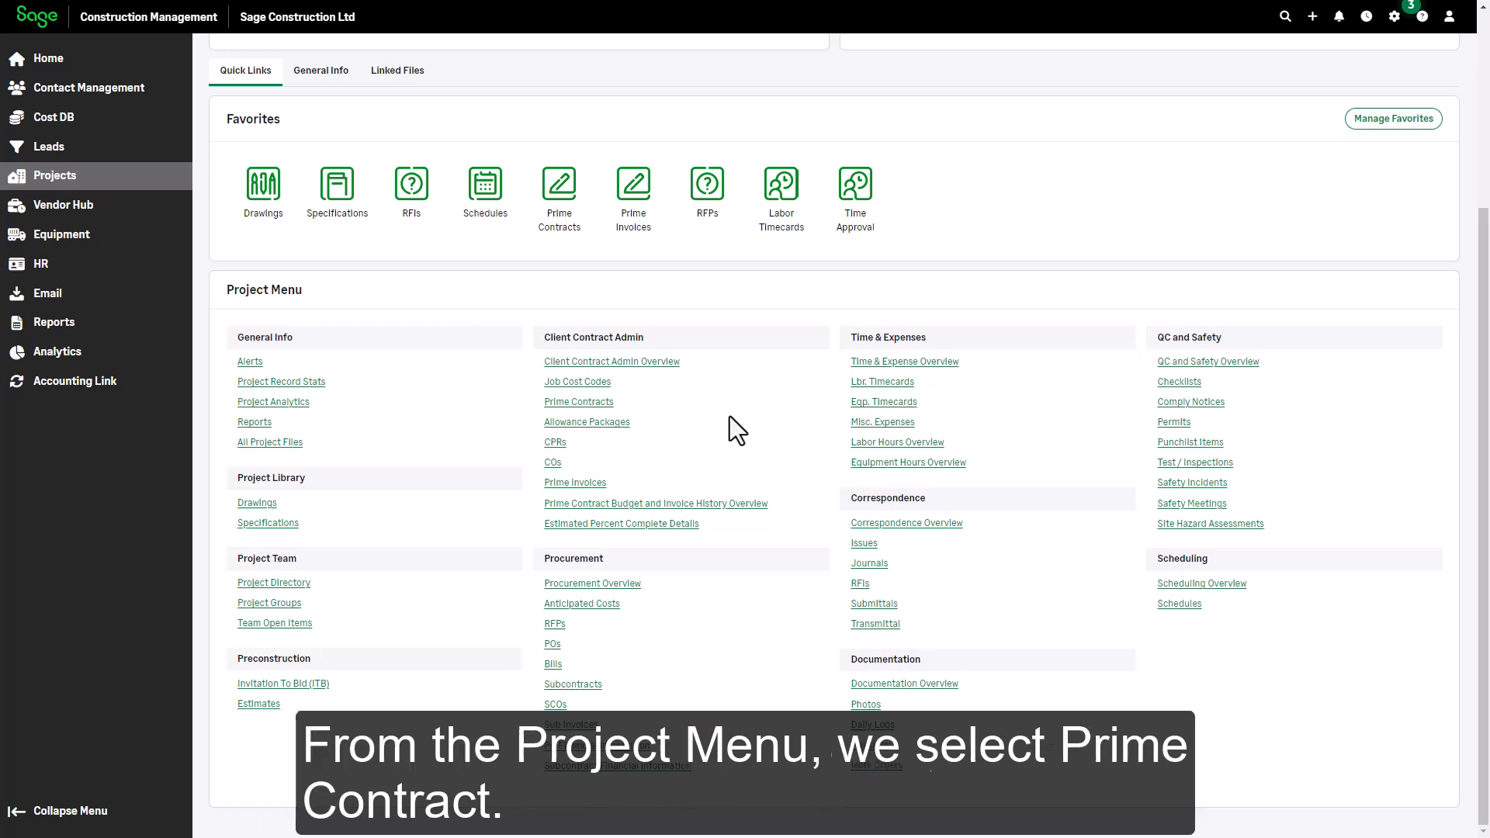
{"action": "left_click", "coordinate": [579, 403]}
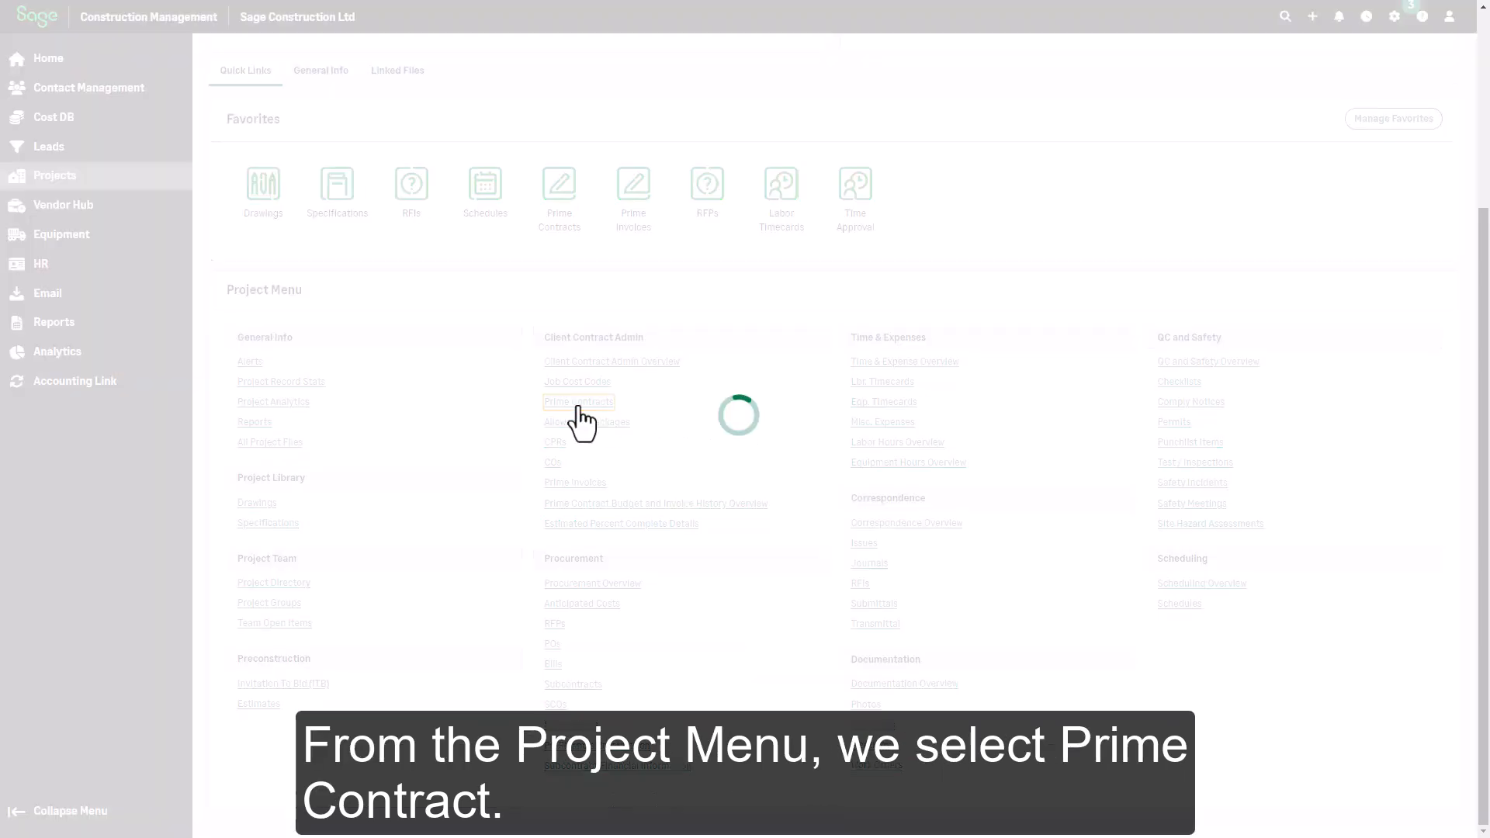
{"action": "left_click", "coordinate": [281, 221]}
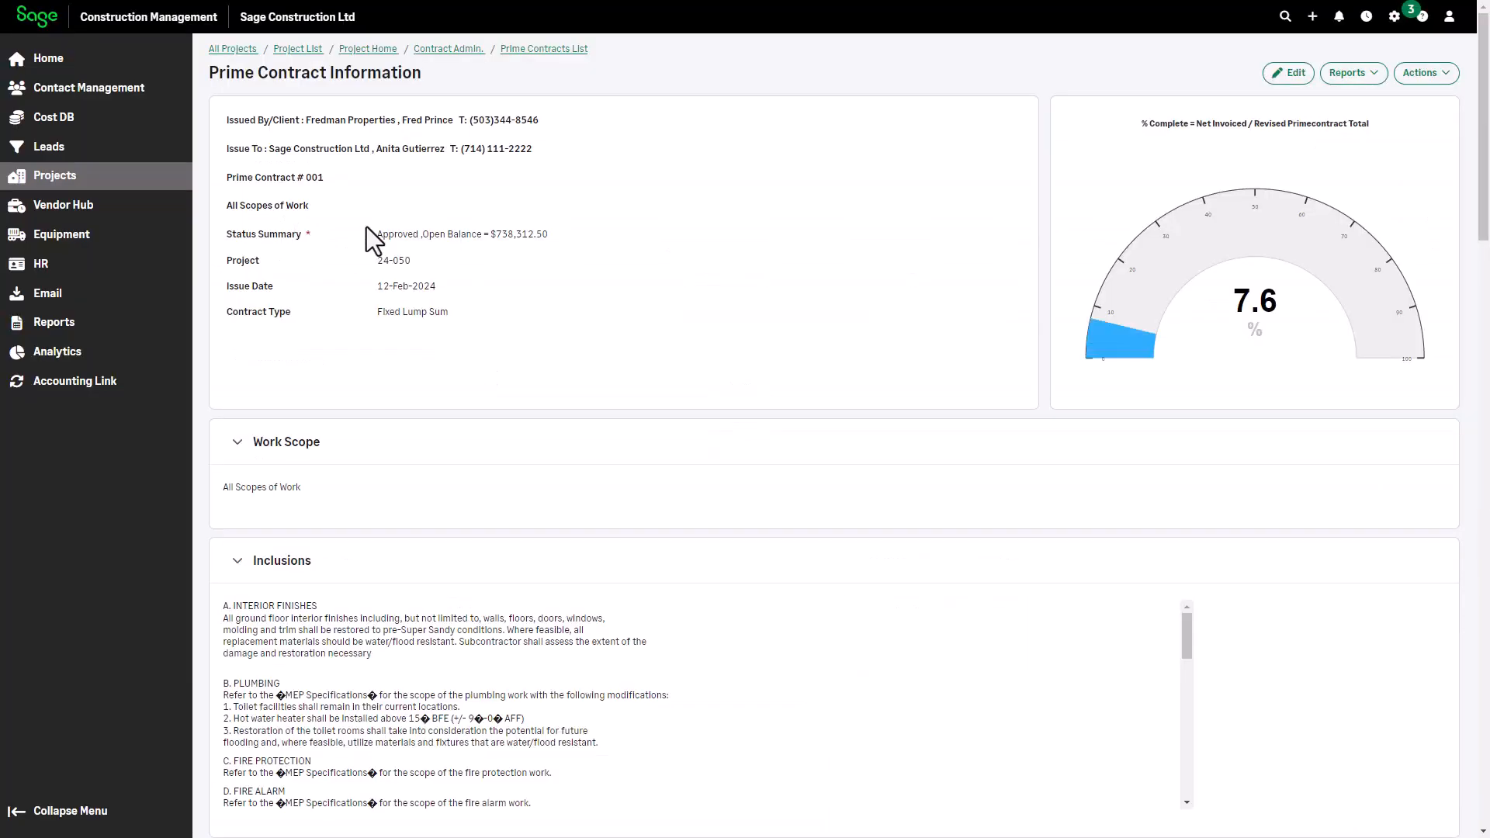
{"action": "scroll", "coordinate": [702, 307], "scroll_direction": "down", "scroll_amount": 20}
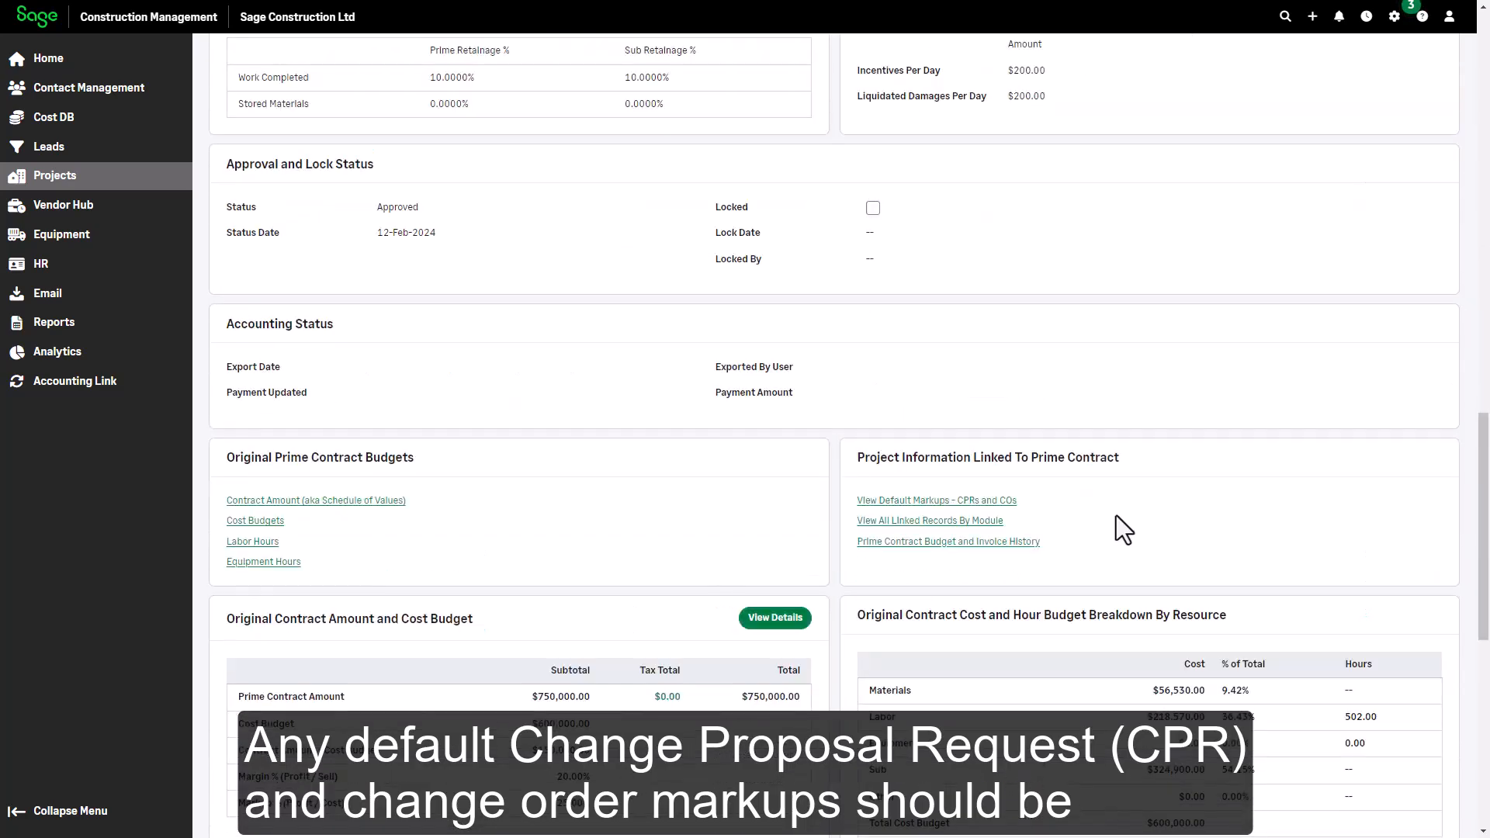
{"action": "left_click", "coordinate": [898, 503]}
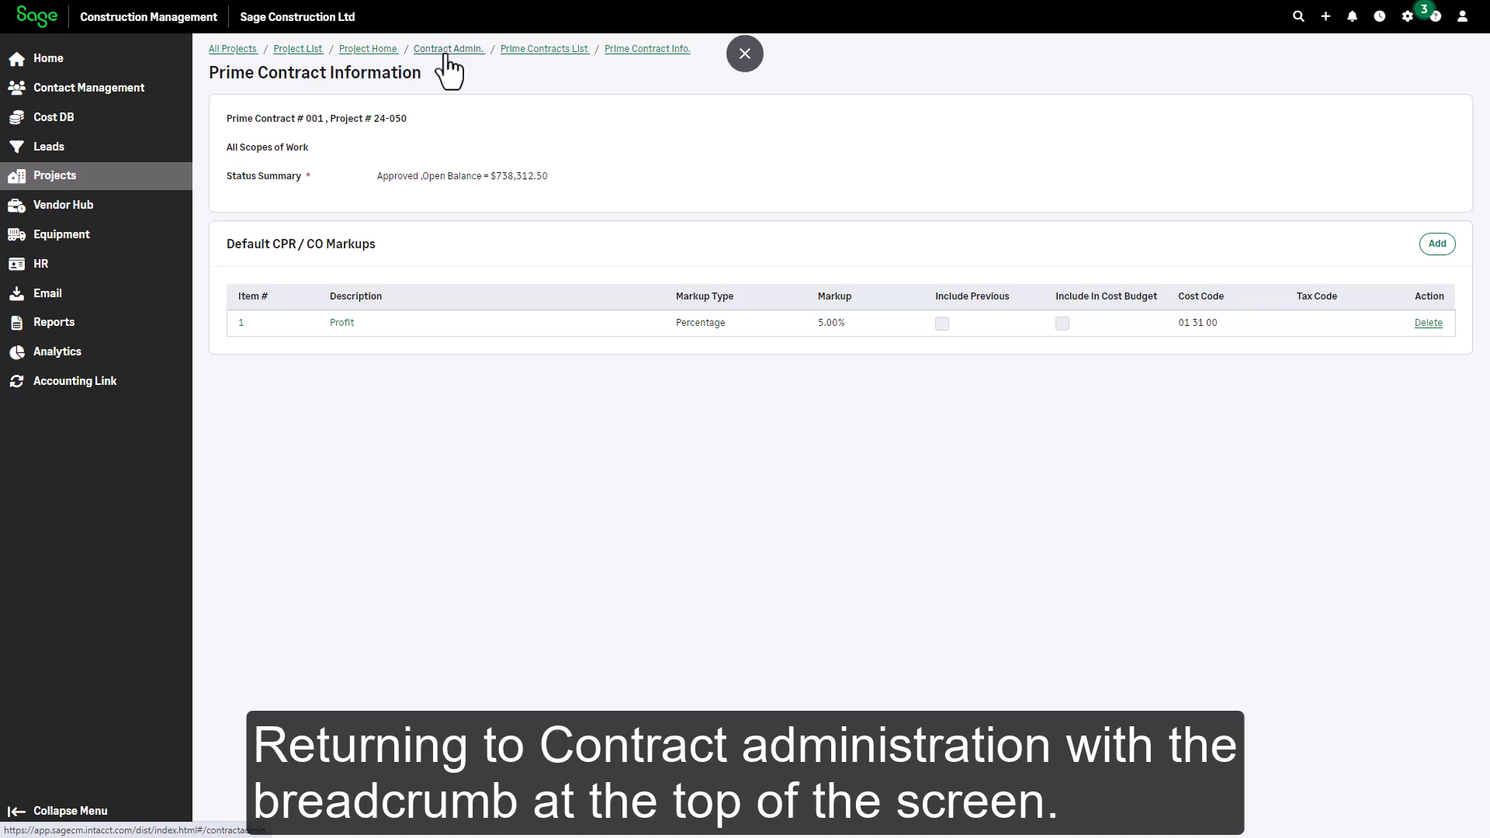
Return to the contract administration overview and start a manually added change order for prime contract 001.
{"action": "left_click", "coordinate": [448, 50]}
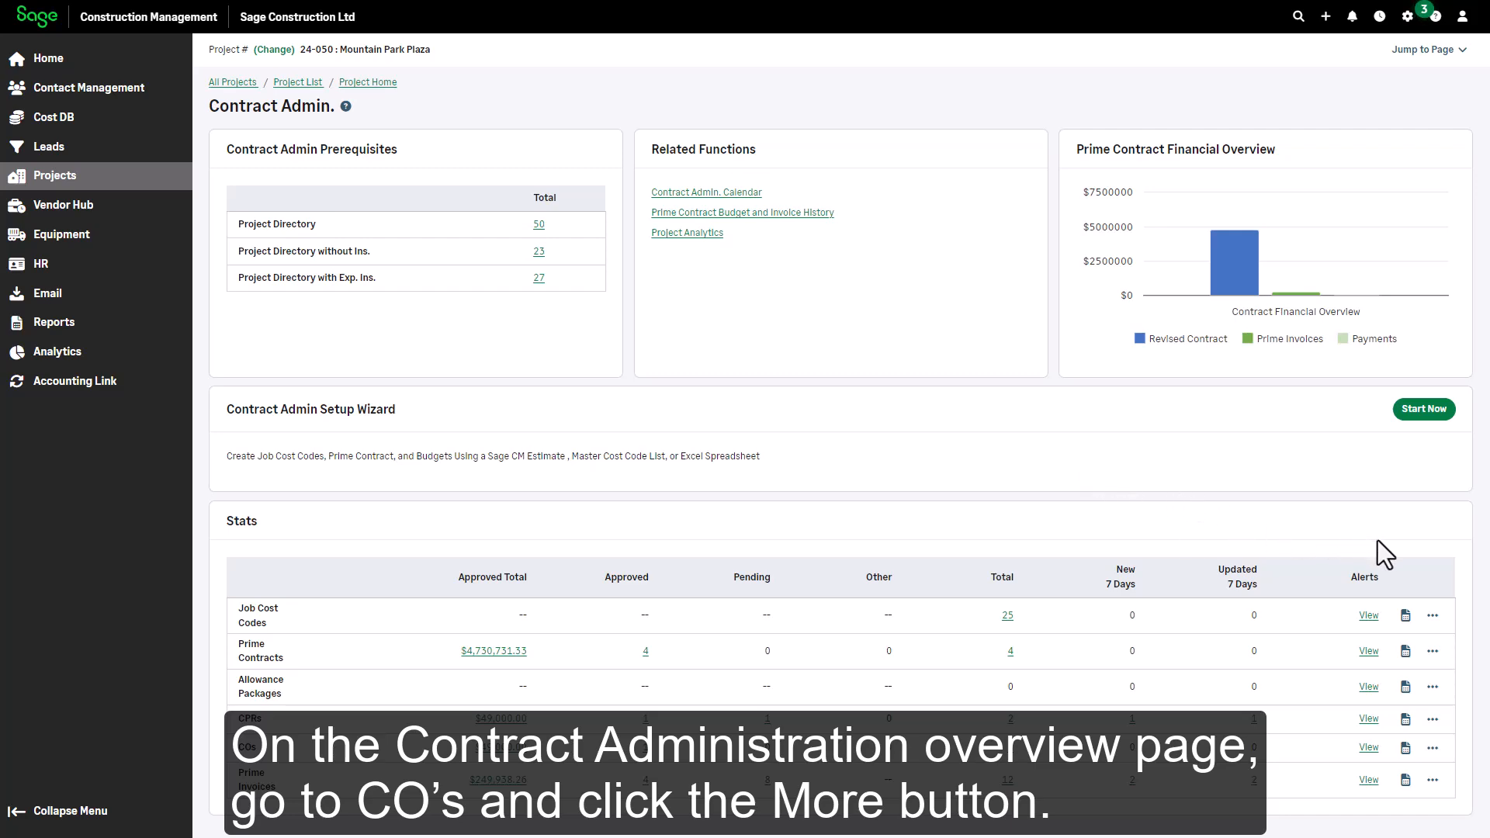
{"action": "left_click", "coordinate": [1432, 748]}
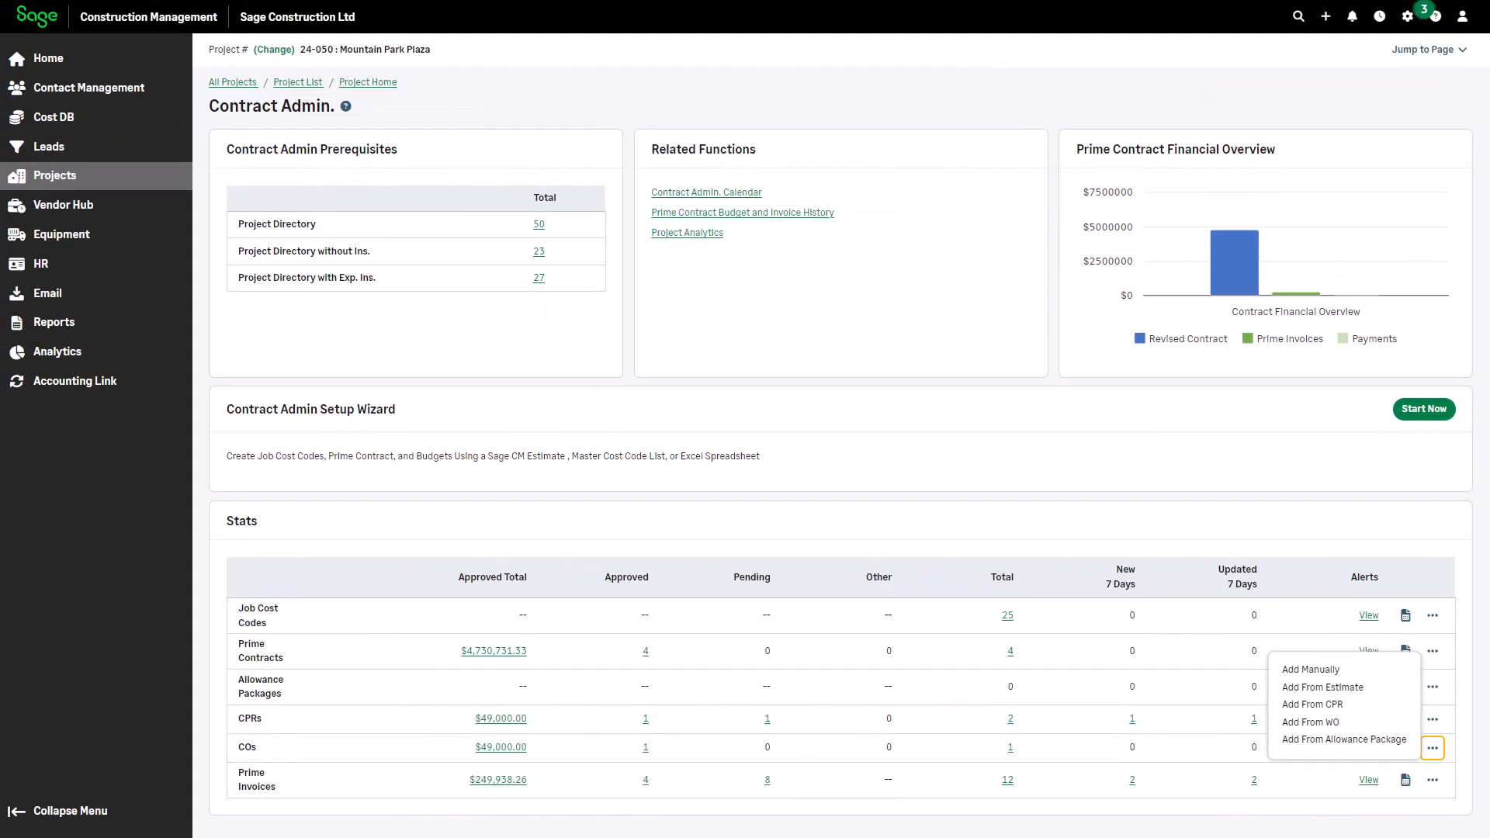
{"action": "left_click", "coordinate": [1333, 670]}
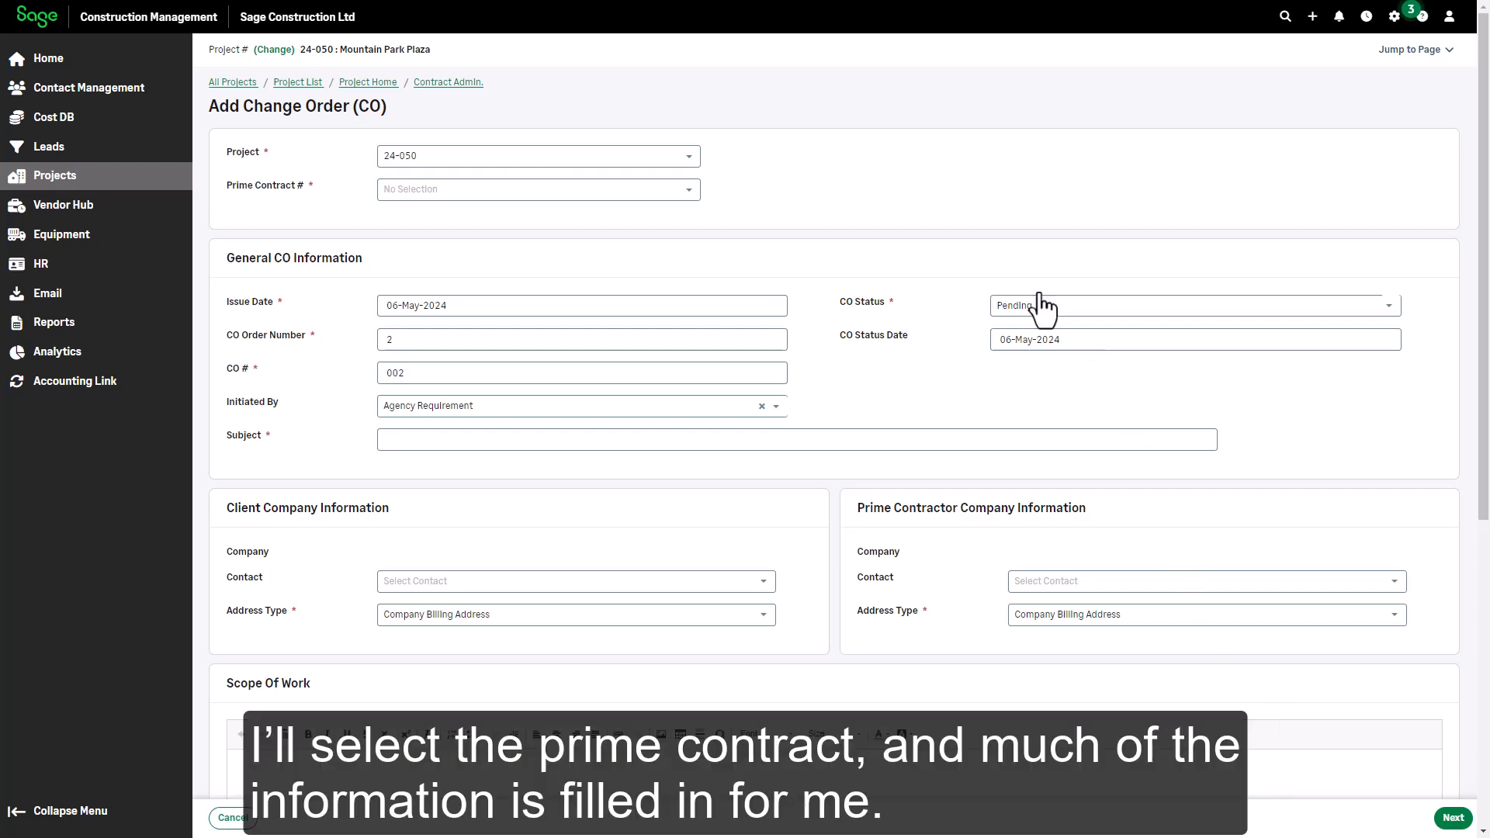
{"action": "left_click", "coordinate": [687, 190]}
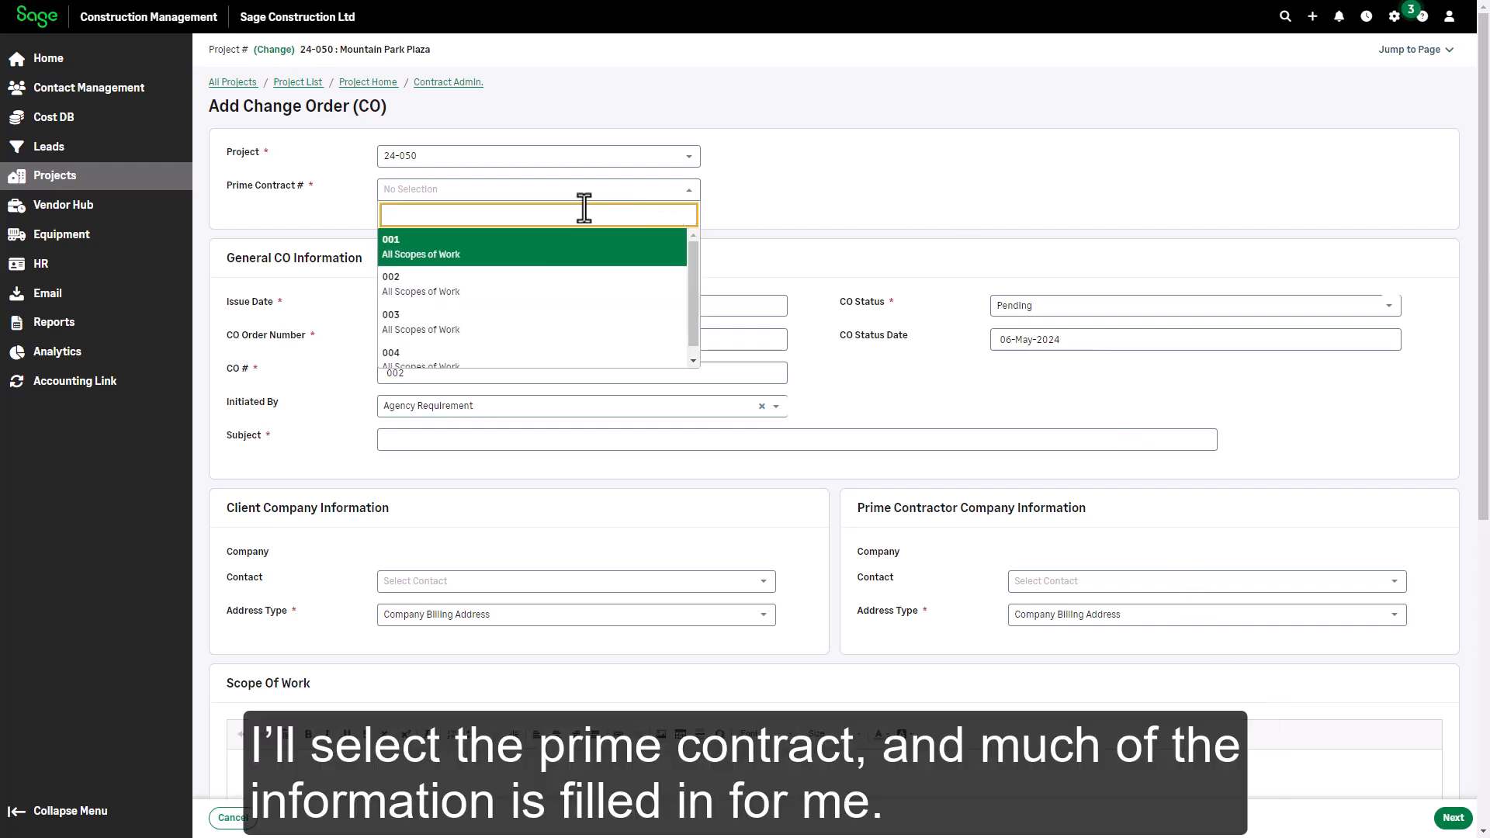
{"action": "left_click", "coordinate": [393, 249]}
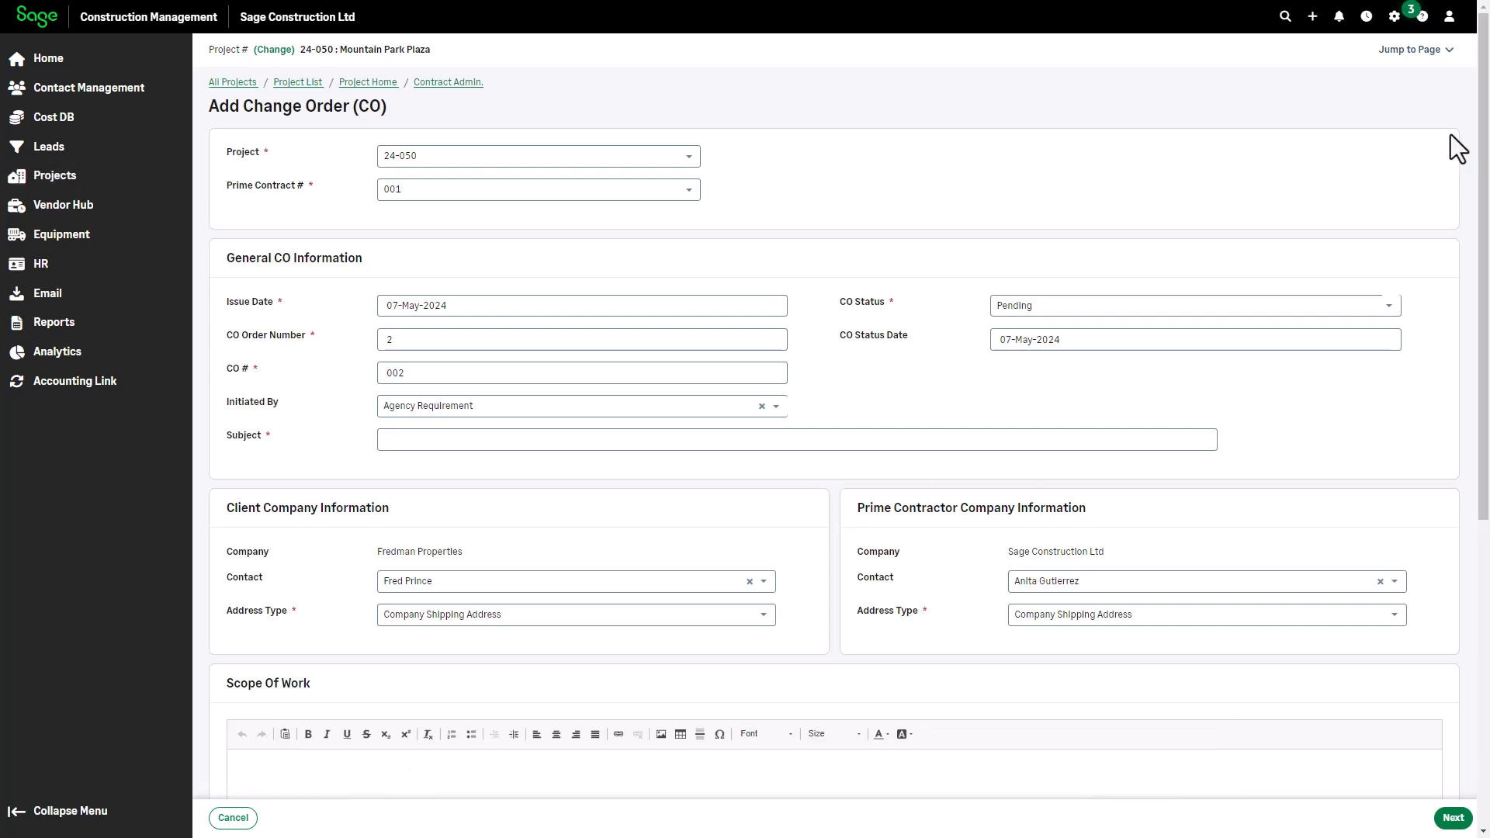
Check the Initiated By options without changing them and enter "Additional Dewatering" as the change order's subject.
{"action": "left_click_drag", "start_coordinate": [1482, 132], "coordinate": [1484, 232]}
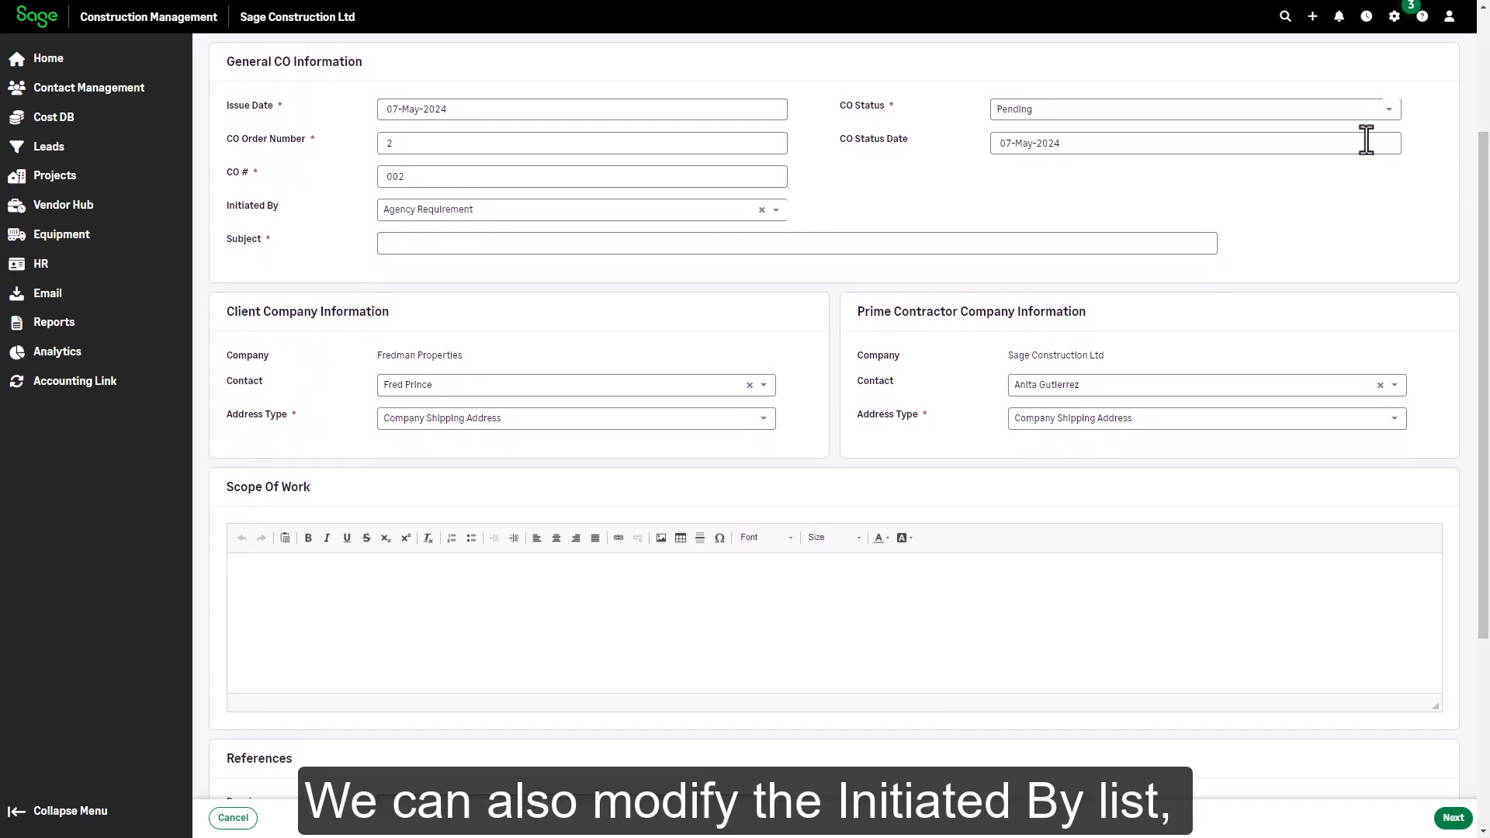
{"action": "left_click", "coordinate": [775, 210]}
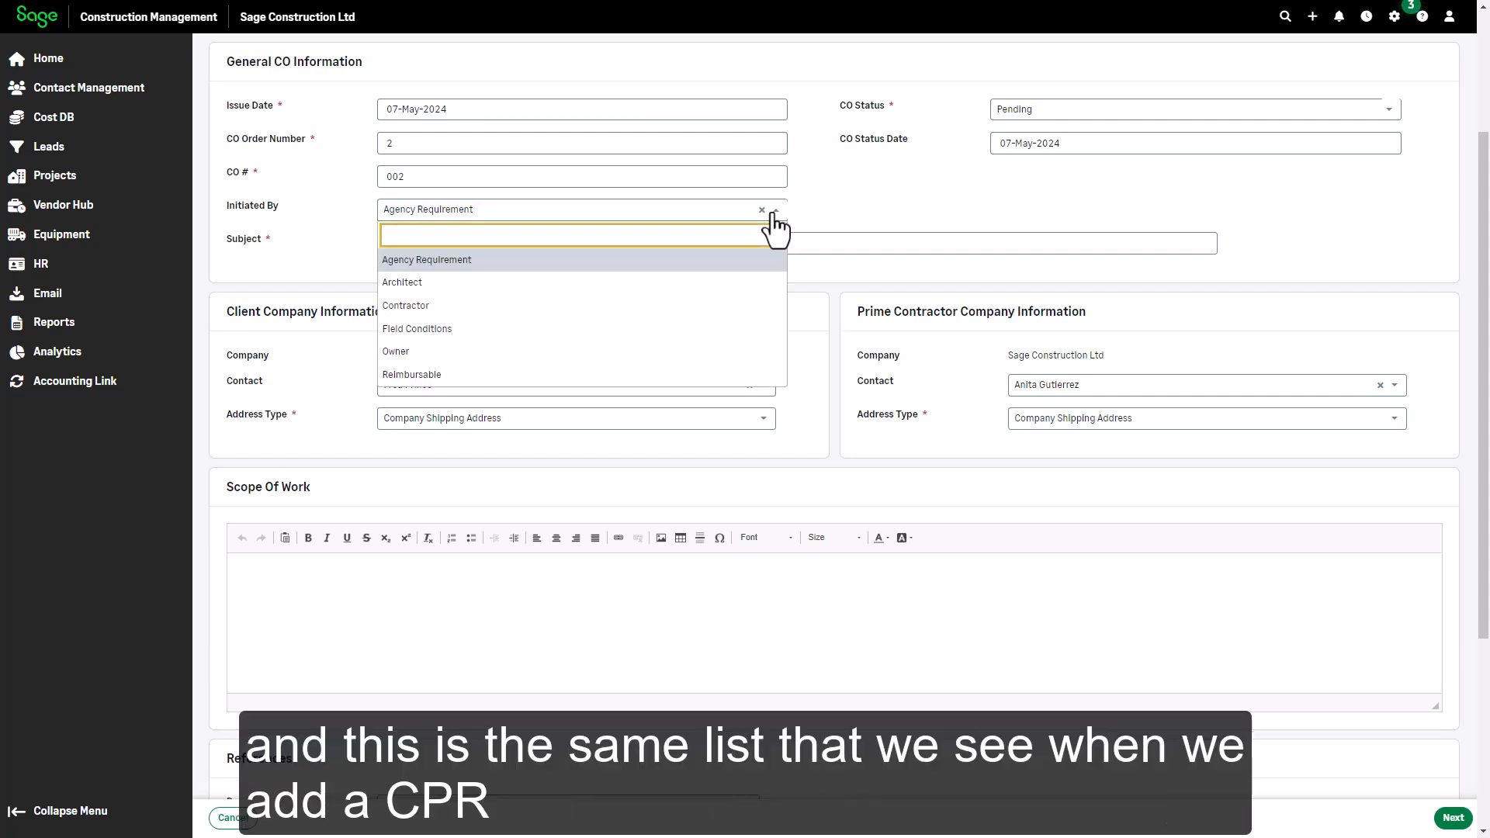
{"action": "left_click", "coordinate": [832, 194]}
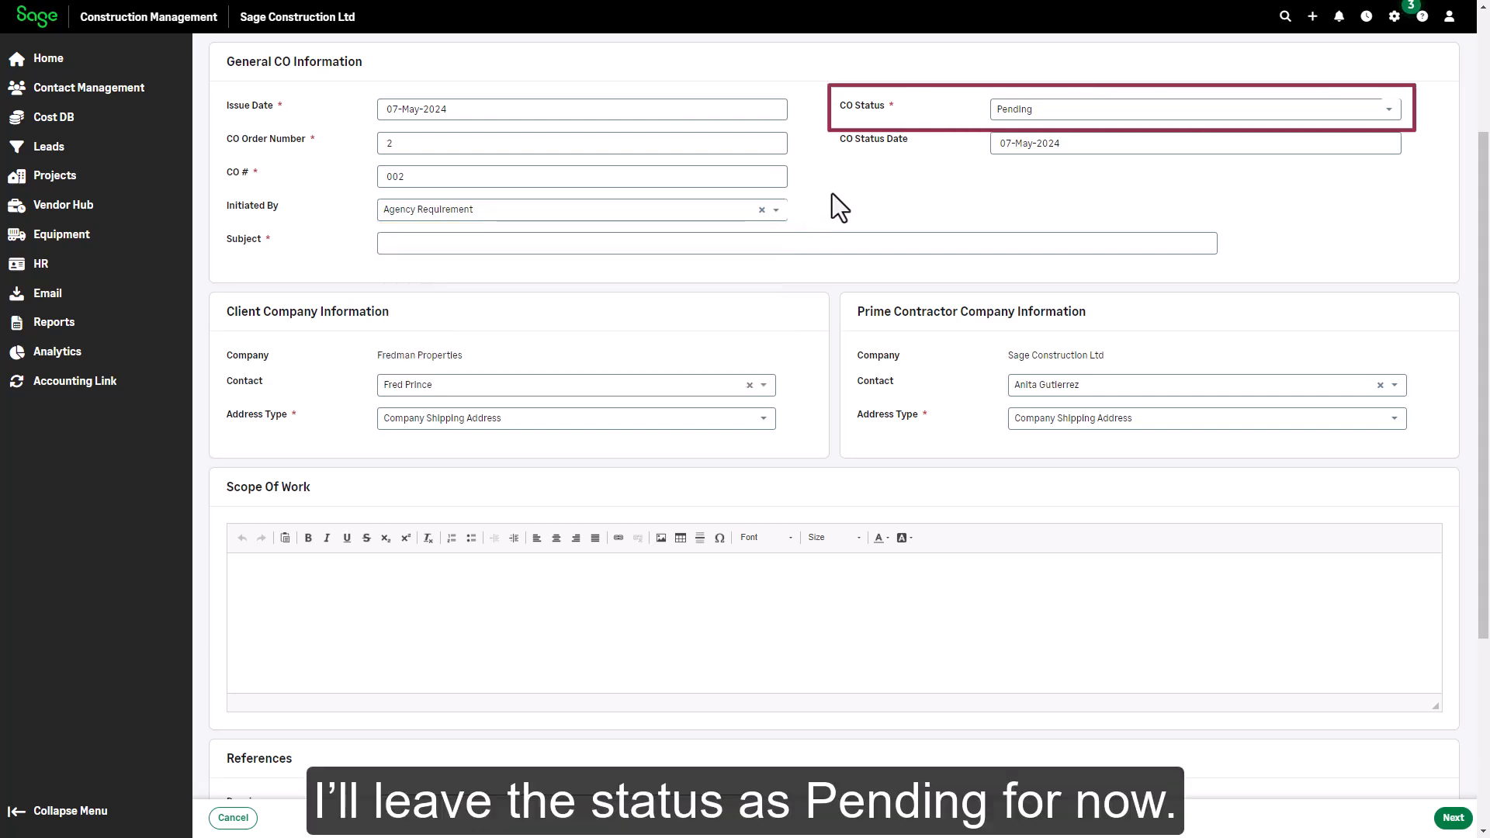
{"action": "left_click", "coordinate": [628, 244]}
{"action": "type", "text": "Addit"}
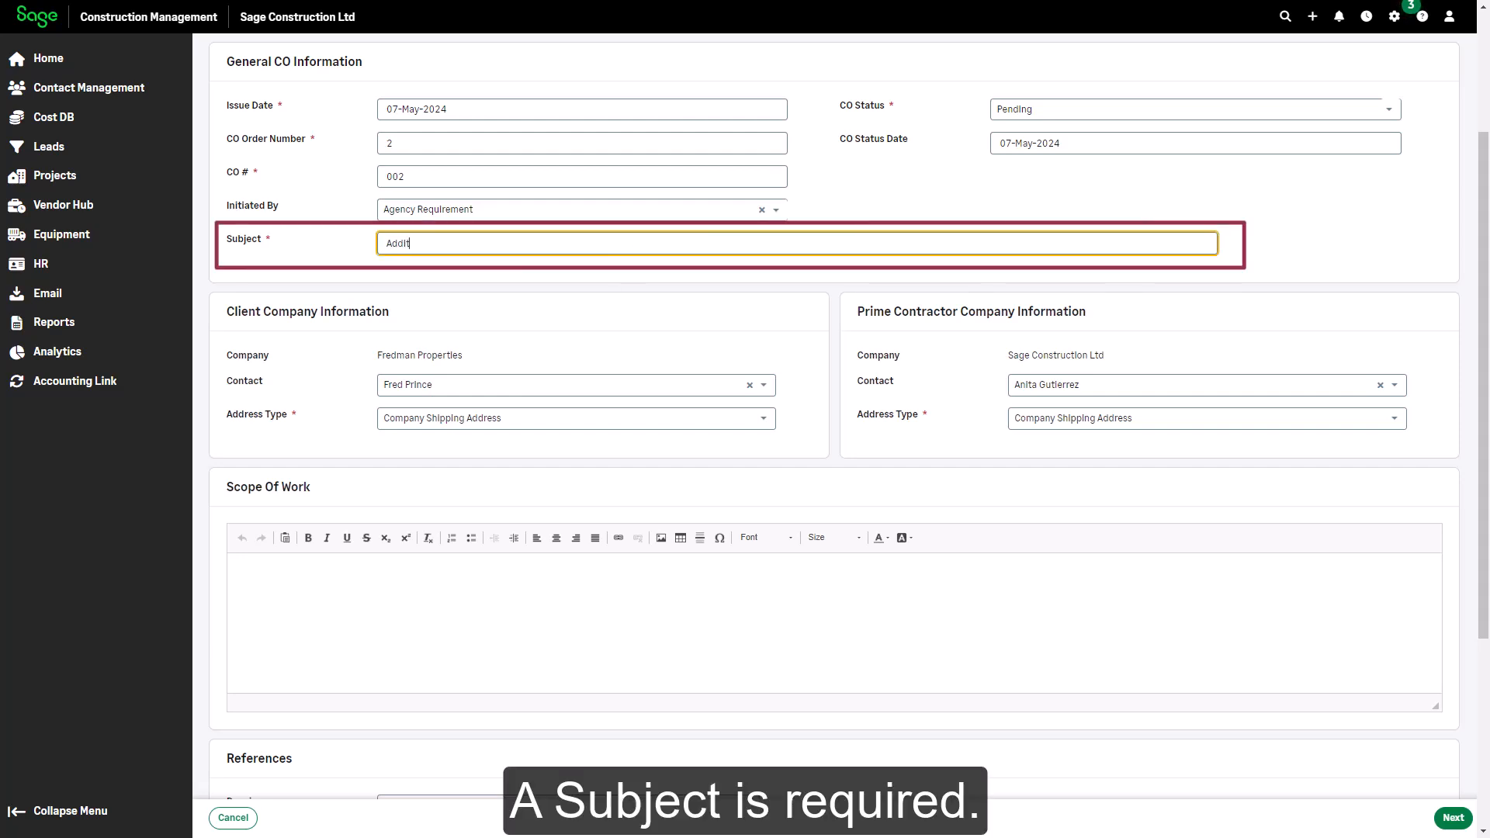
{"action": "type", "text": "ional Dewatering"}
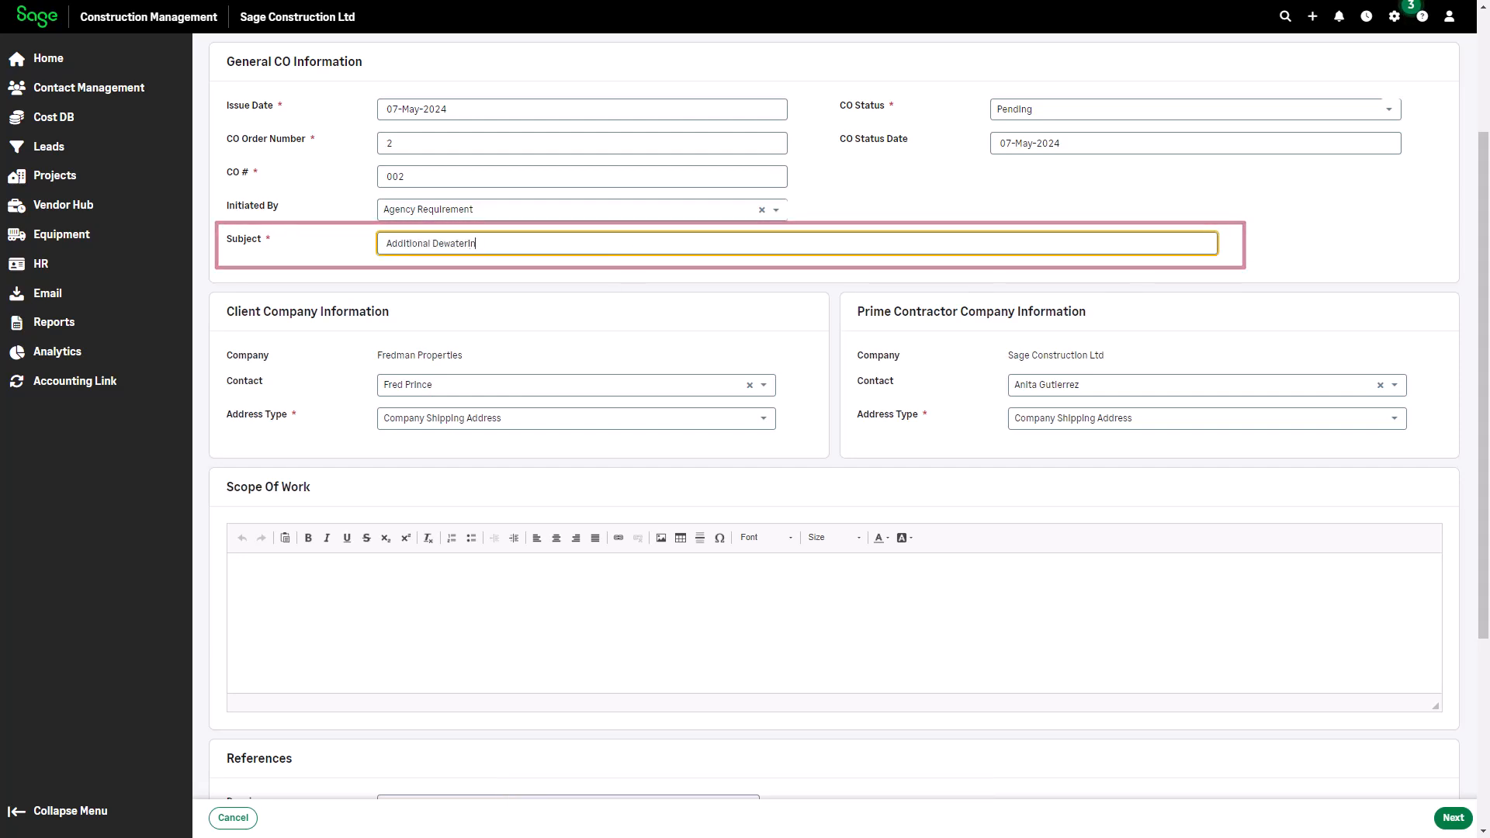
{"action": "left_click", "coordinate": [628, 267]}
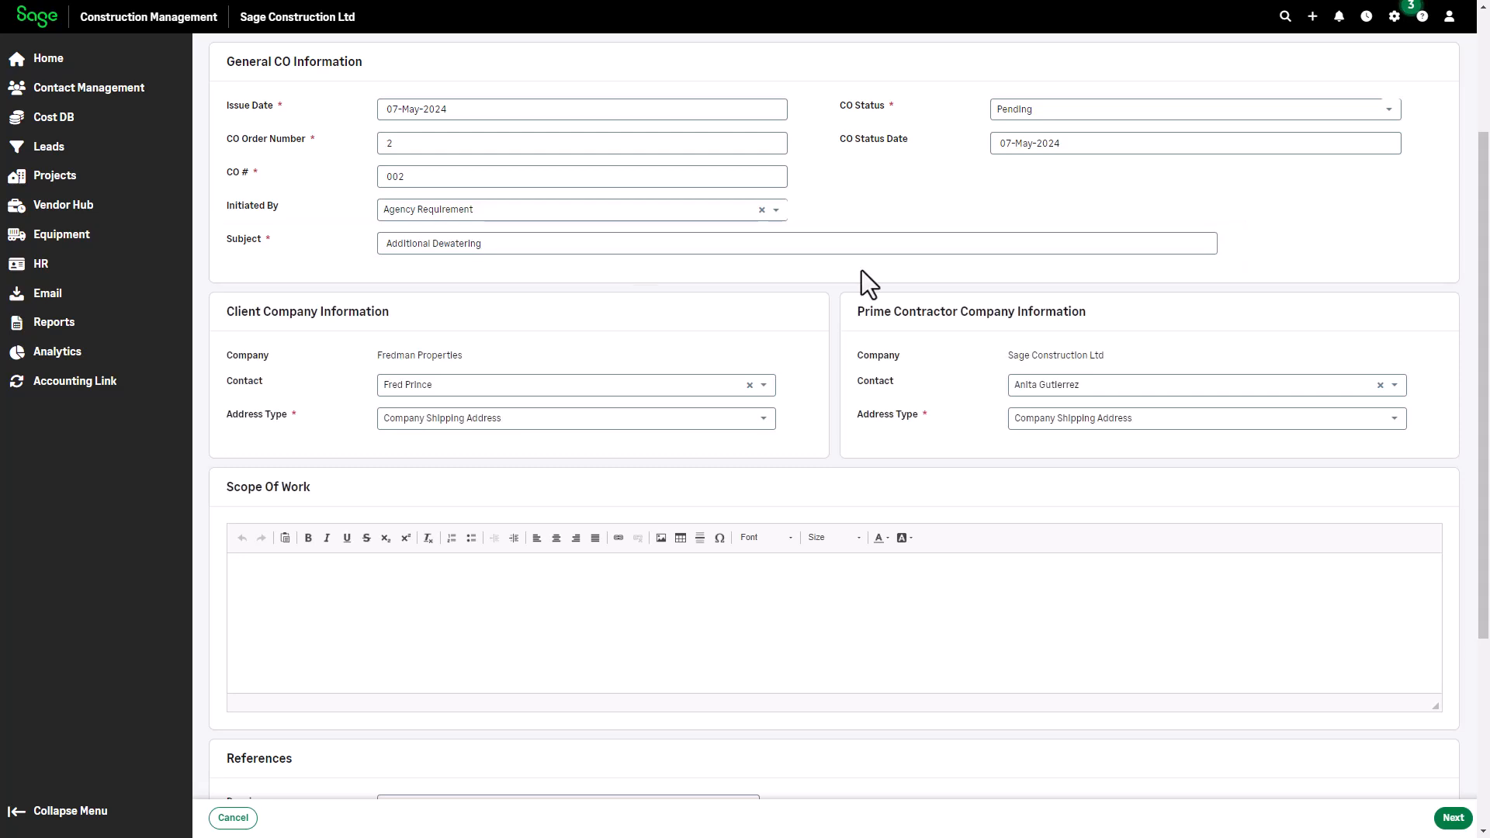
Reference drawing A3.1 - Elevations in the change order.
{"action": "scroll", "coordinate": [1480, 216], "scroll_direction": "down", "scroll_amount": 4}
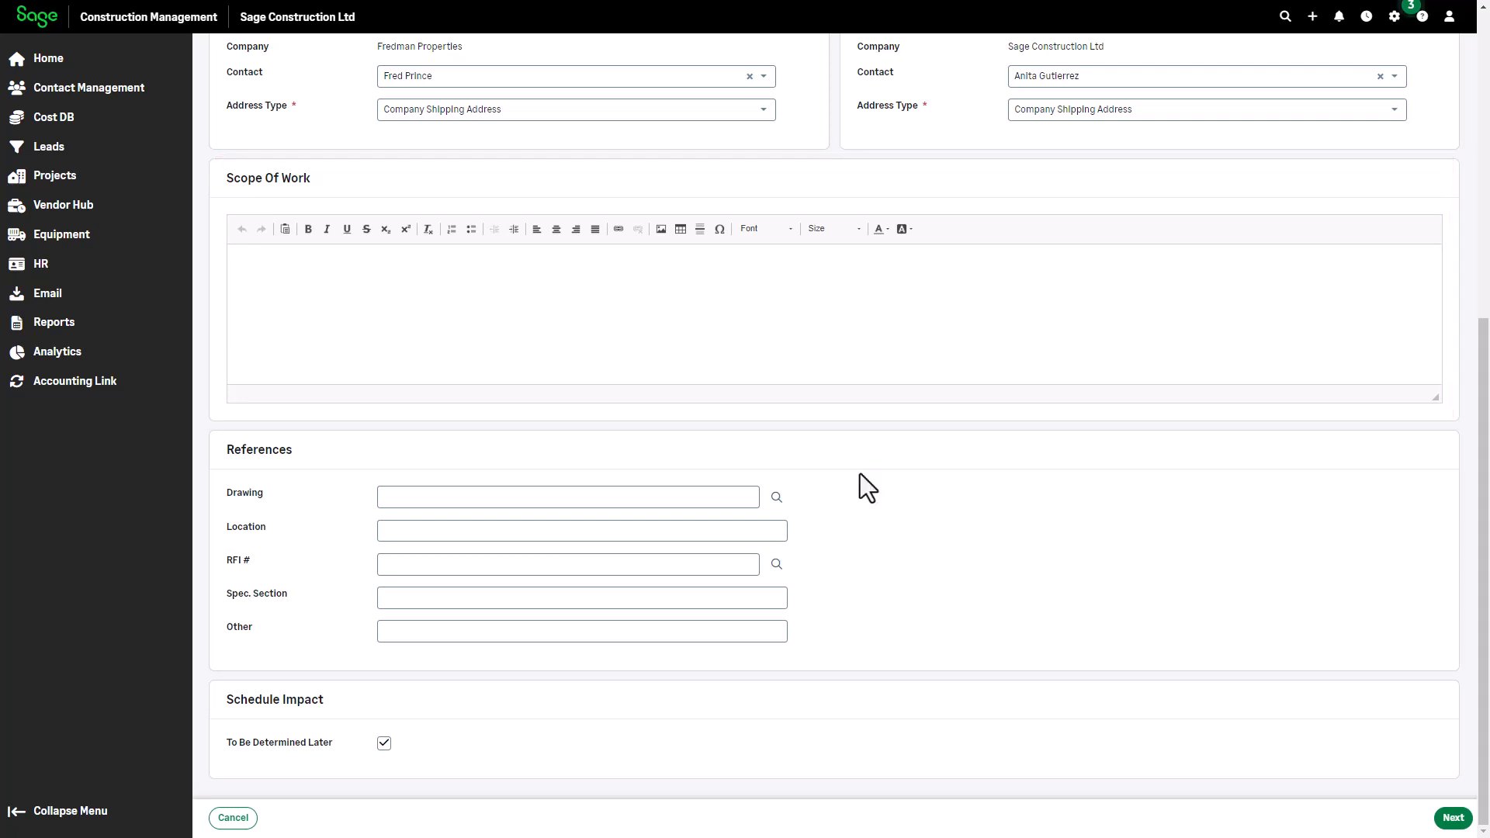
{"action": "left_click", "coordinate": [777, 497]}
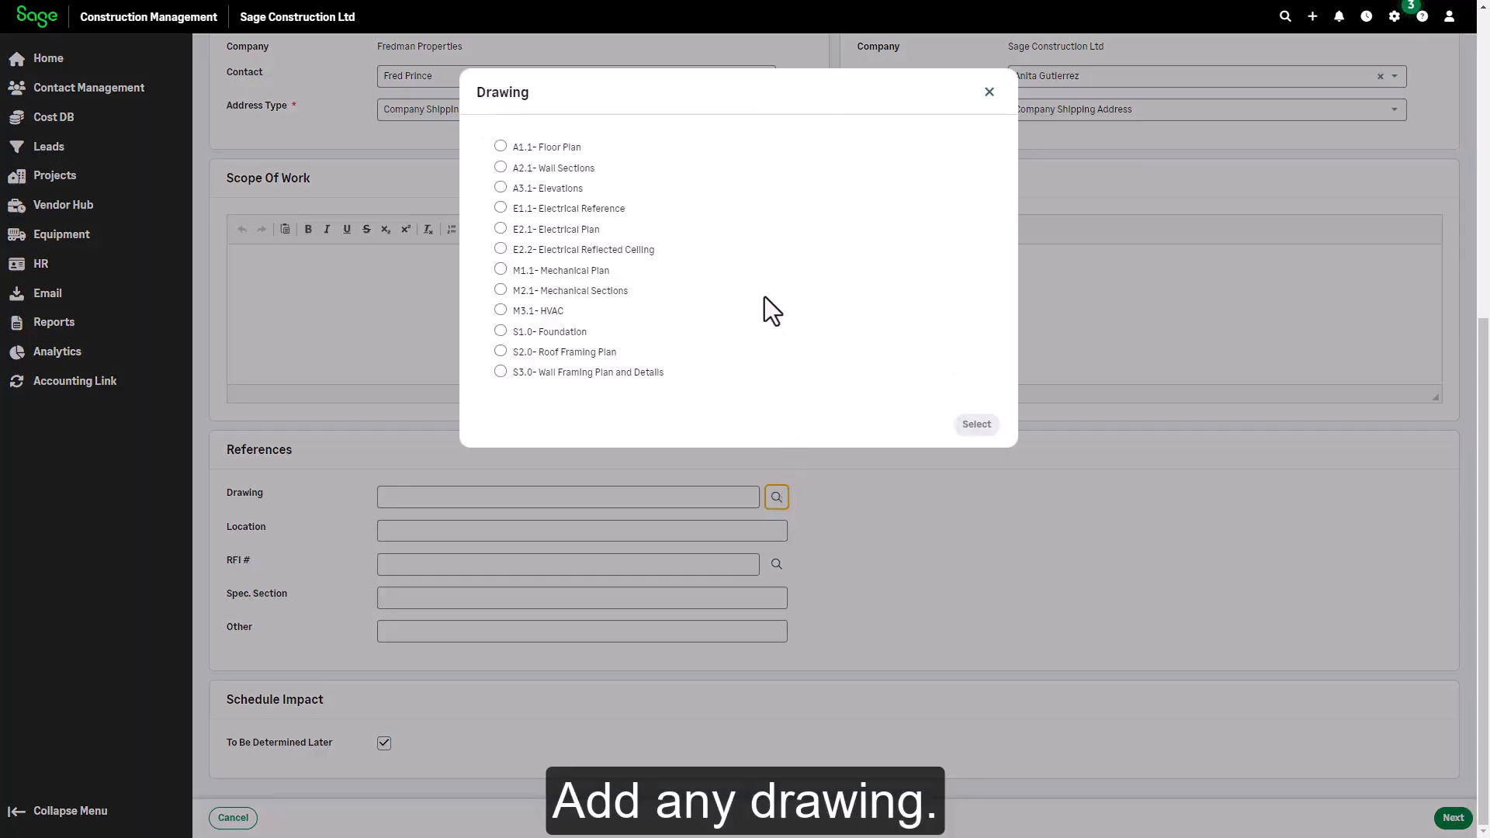
{"action": "left_click", "coordinate": [501, 187]}
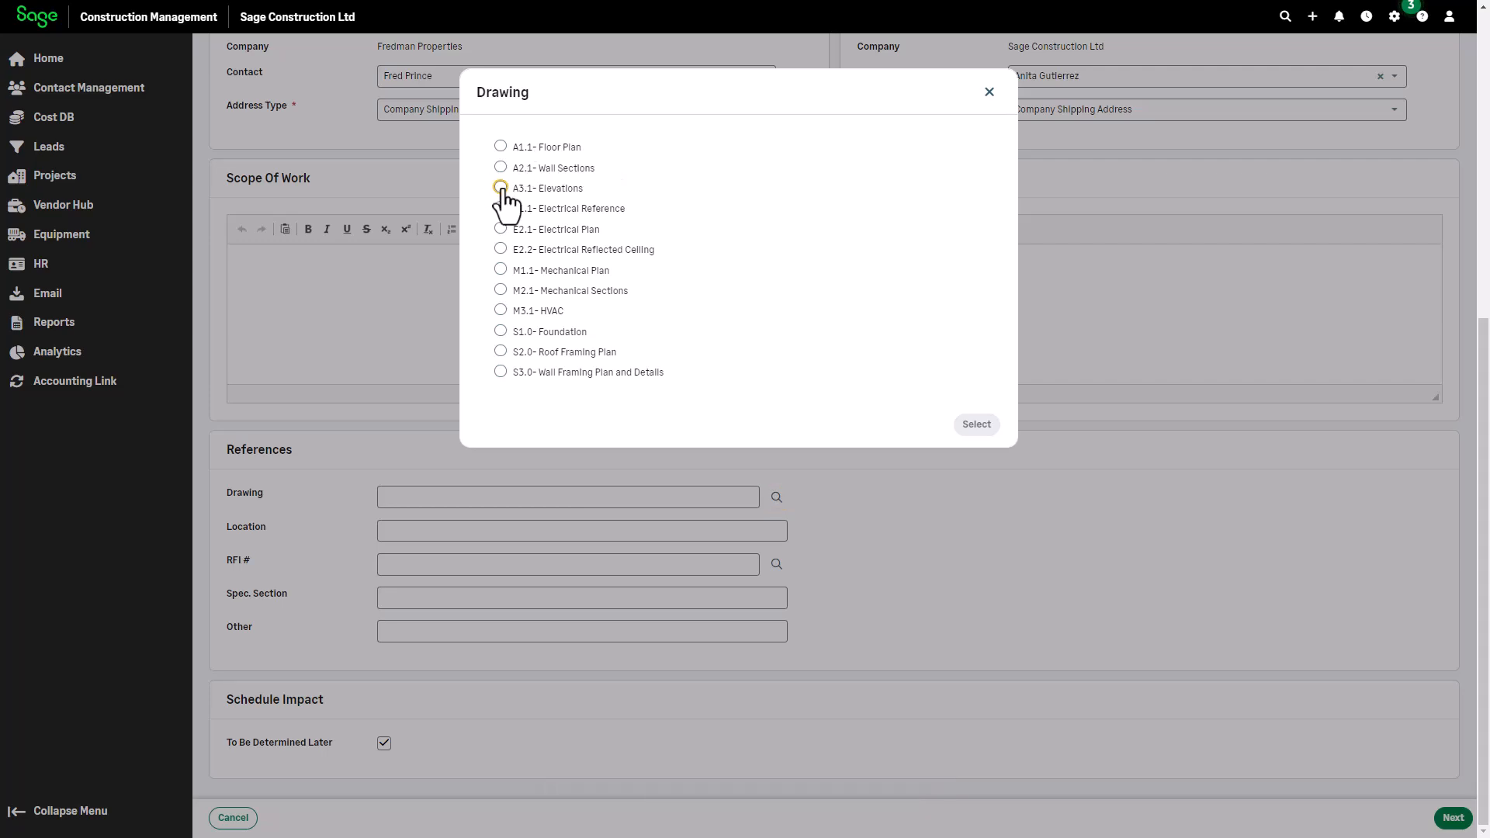
{"action": "left_click", "coordinate": [976, 426]}
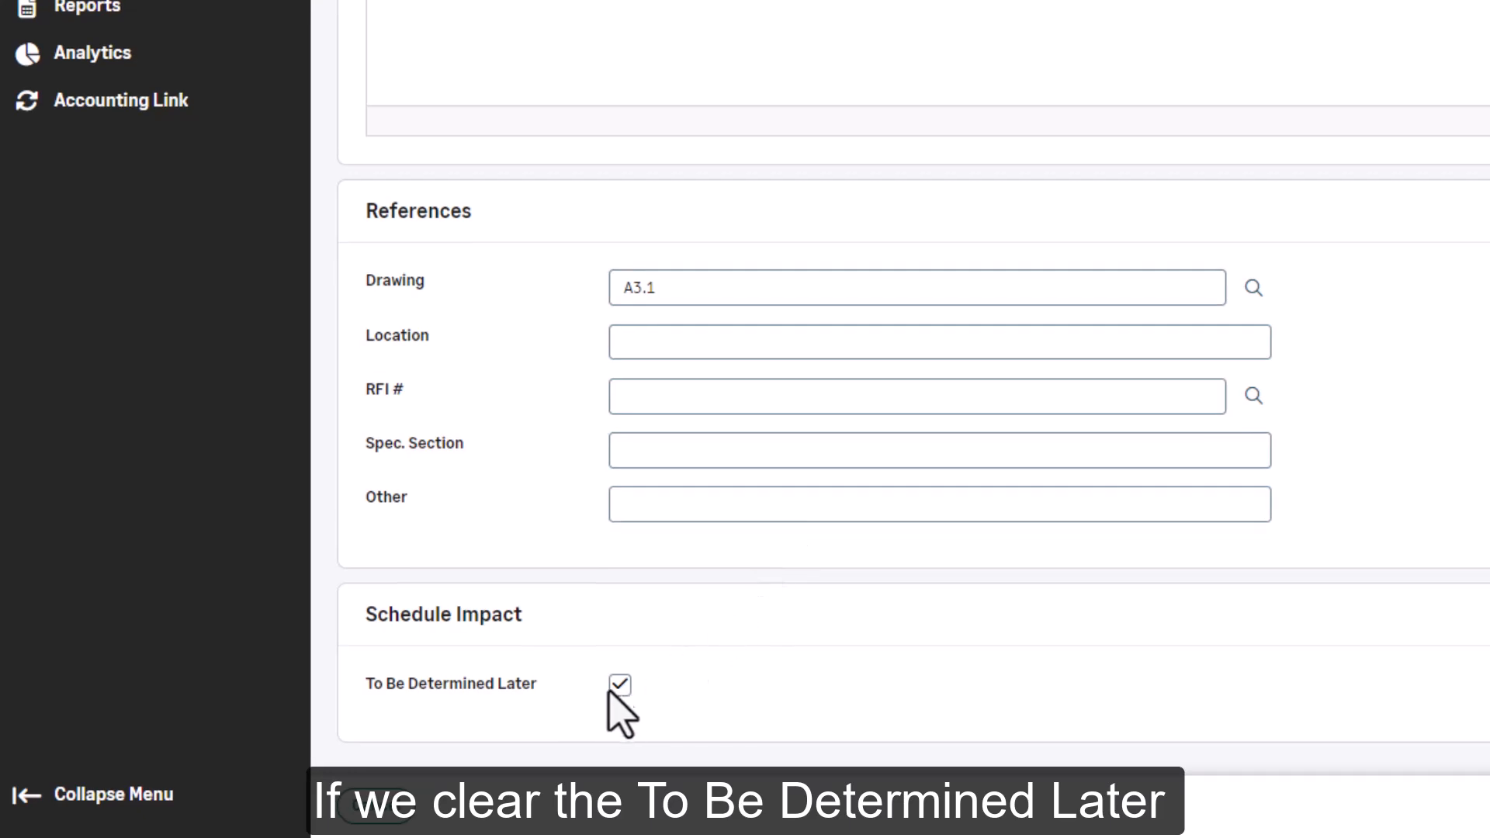
Replace the To Be Determined Later schedule impact with 10 days and finish creating the change order without linking files.
{"action": "left_click", "coordinate": [619, 681]}
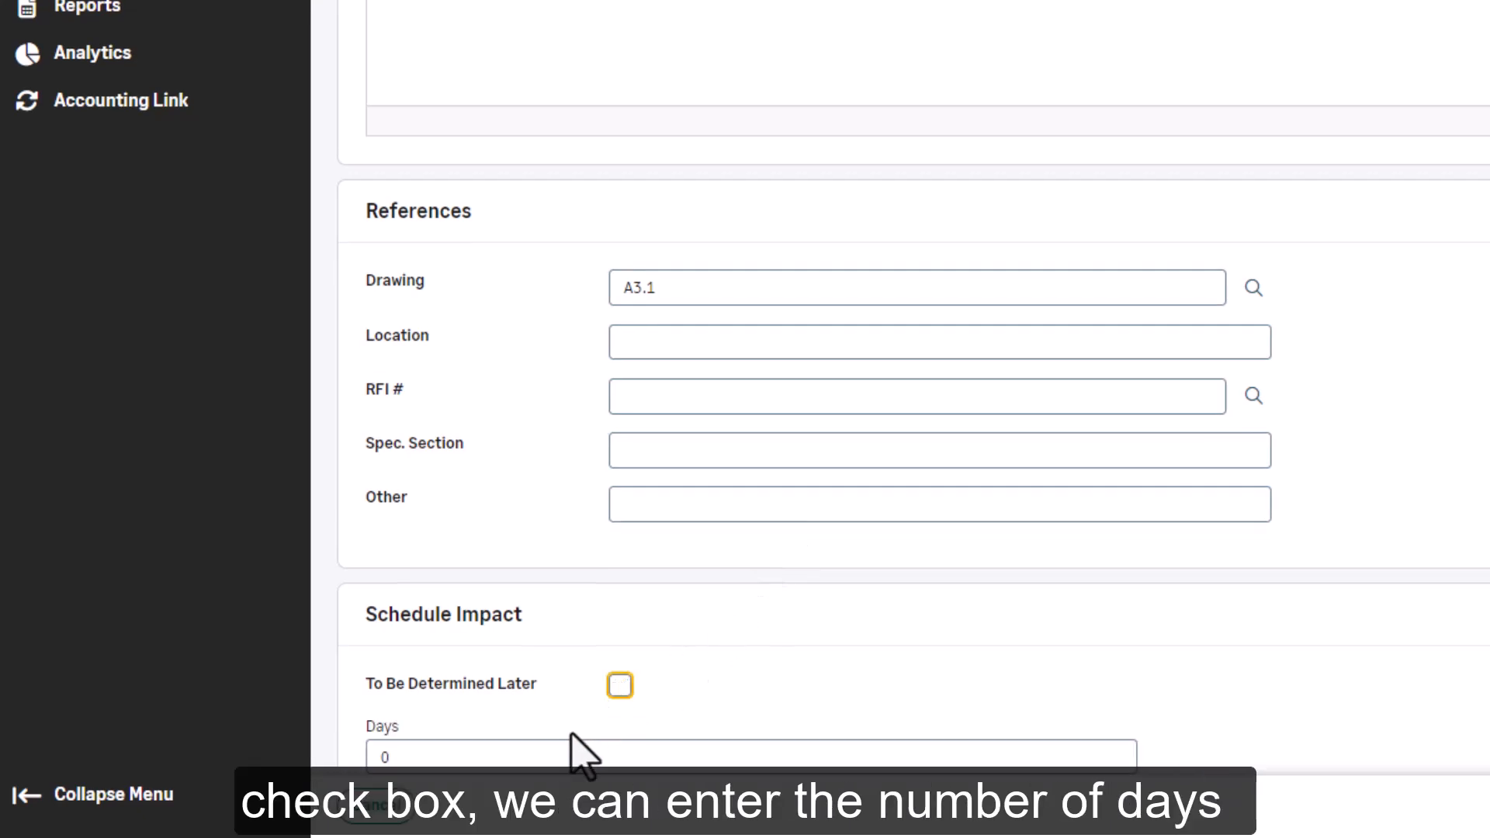
{"action": "left_click_drag", "start_coordinate": [561, 749], "coordinate": [353, 743]}
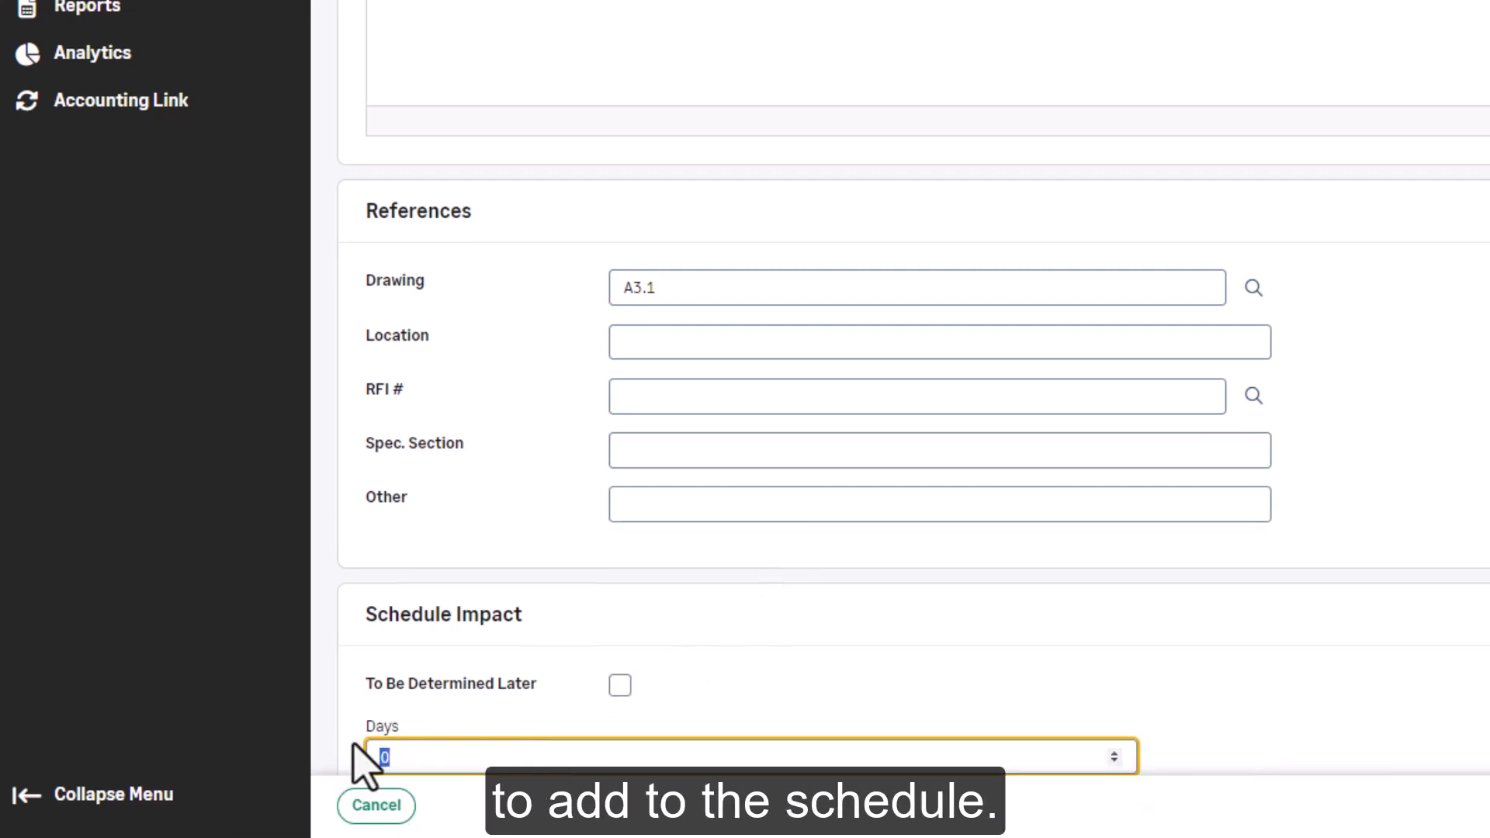
{"action": "key", "text": "BackSpace"}
{"action": "type", "text": "10"}
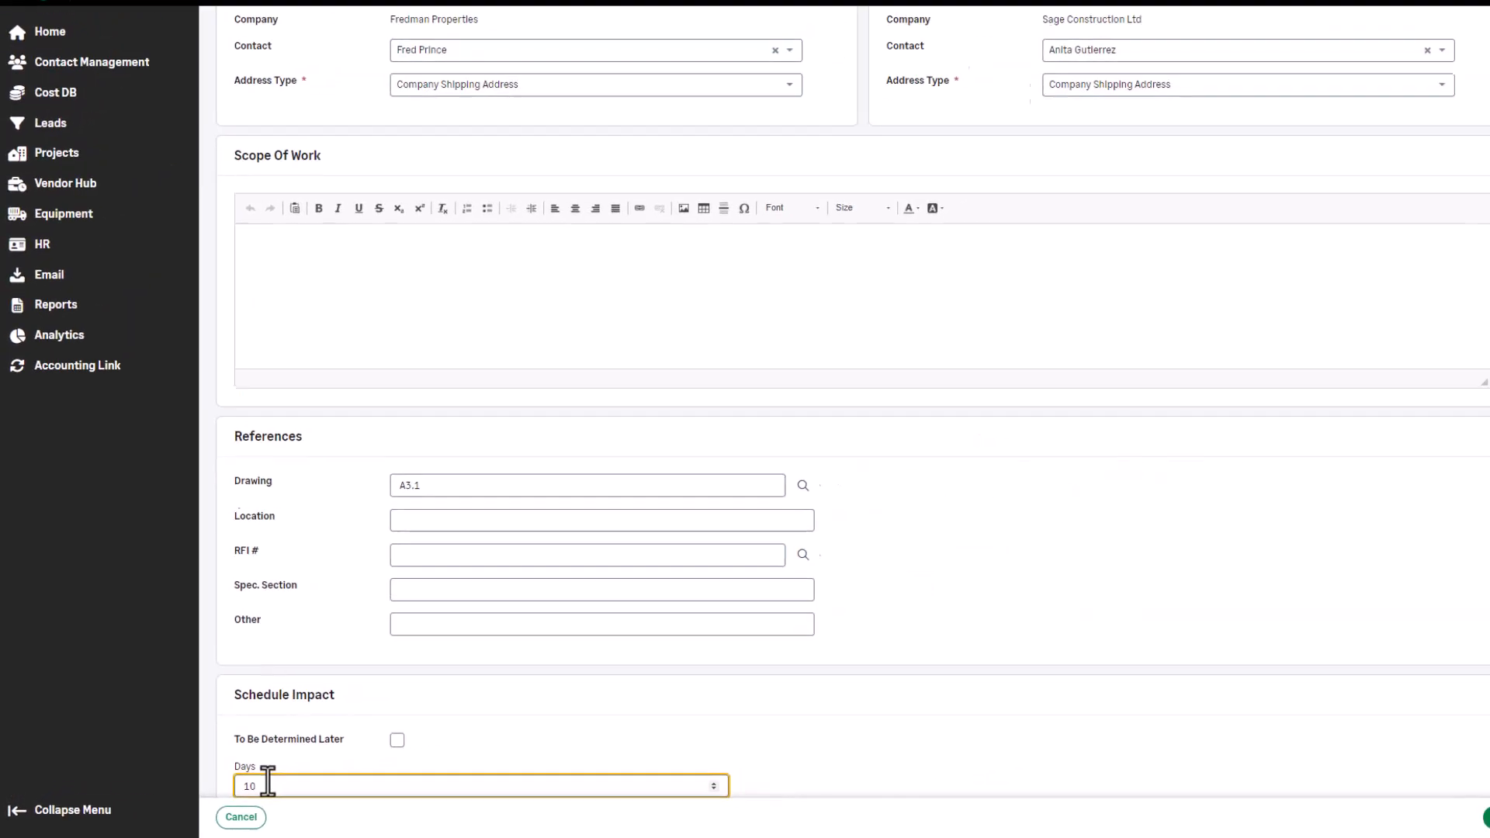
{"action": "scroll", "coordinate": [355, 776], "scroll_direction": "down", "scroll_amount": 1}
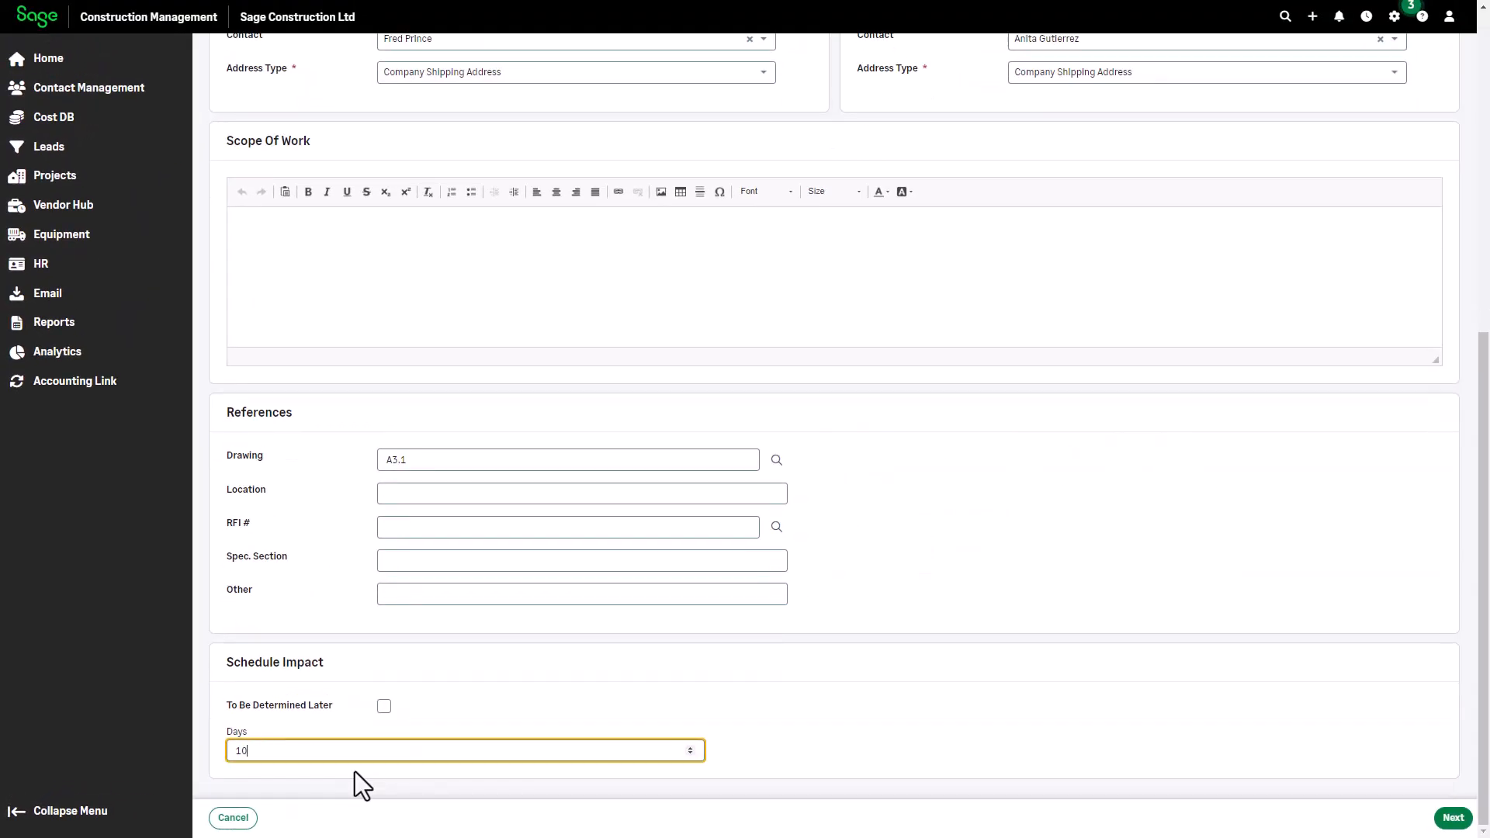
{"action": "left_click", "coordinate": [1453, 817]}
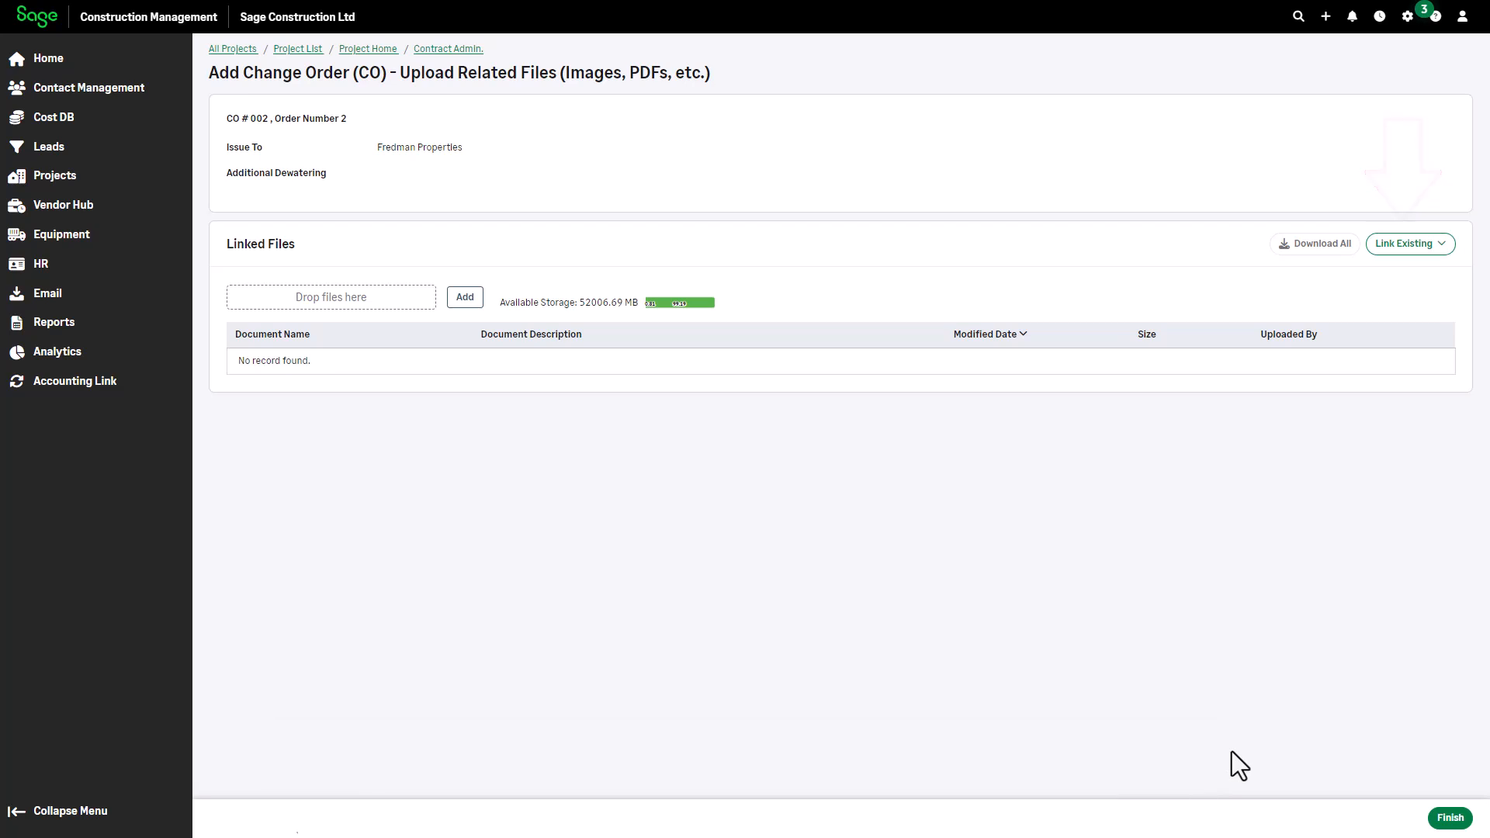
{"action": "left_click", "coordinate": [1443, 819]}
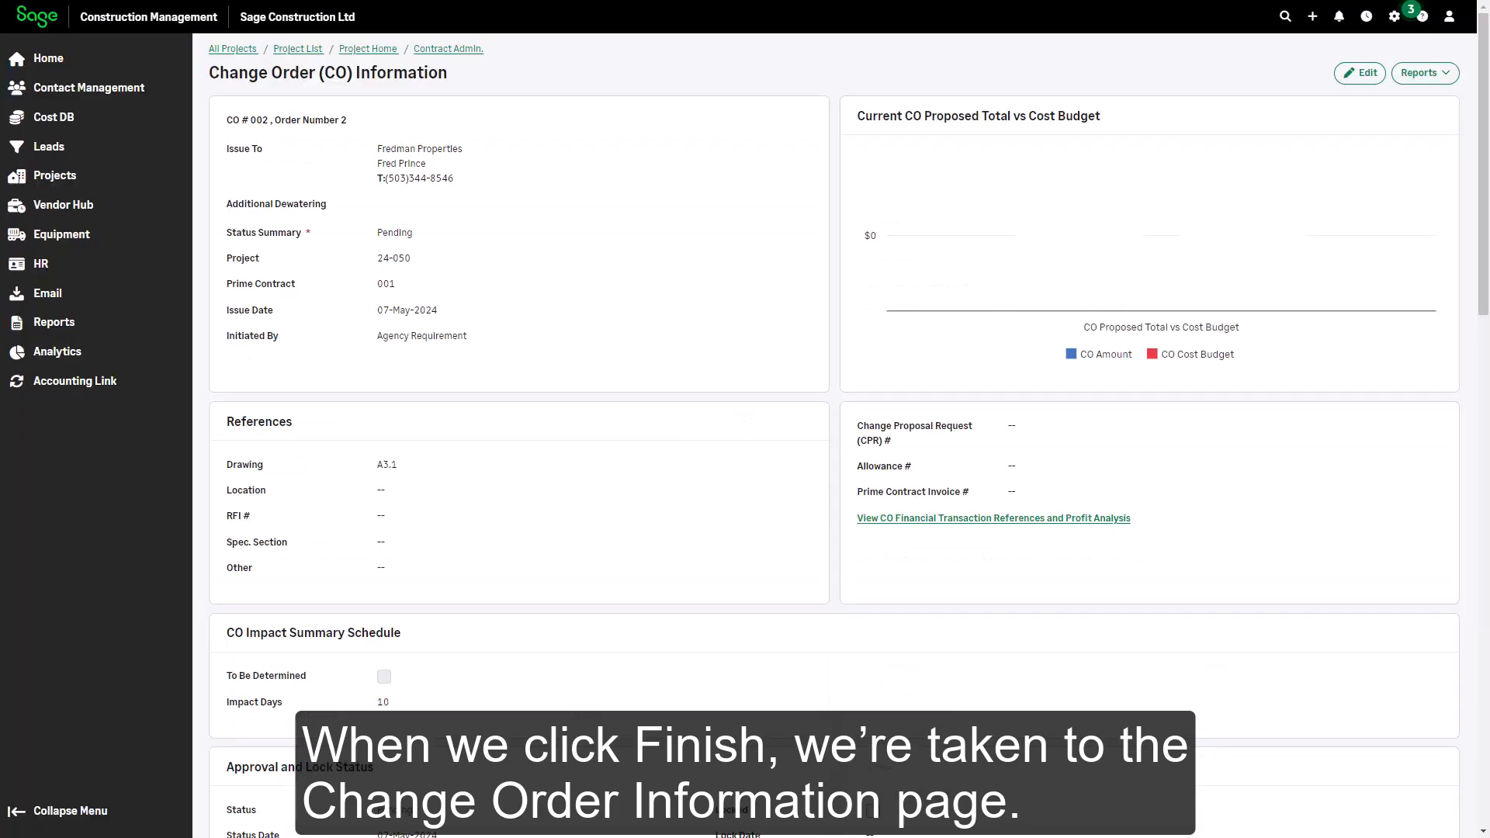
Start a manually added line item in the change order's CO items.
{"action": "scroll", "coordinate": [835, 434], "scroll_direction": "down", "scroll_amount": 1}
{"action": "scroll", "coordinate": [1332, 242], "scroll_direction": "down", "scroll_amount": 10}
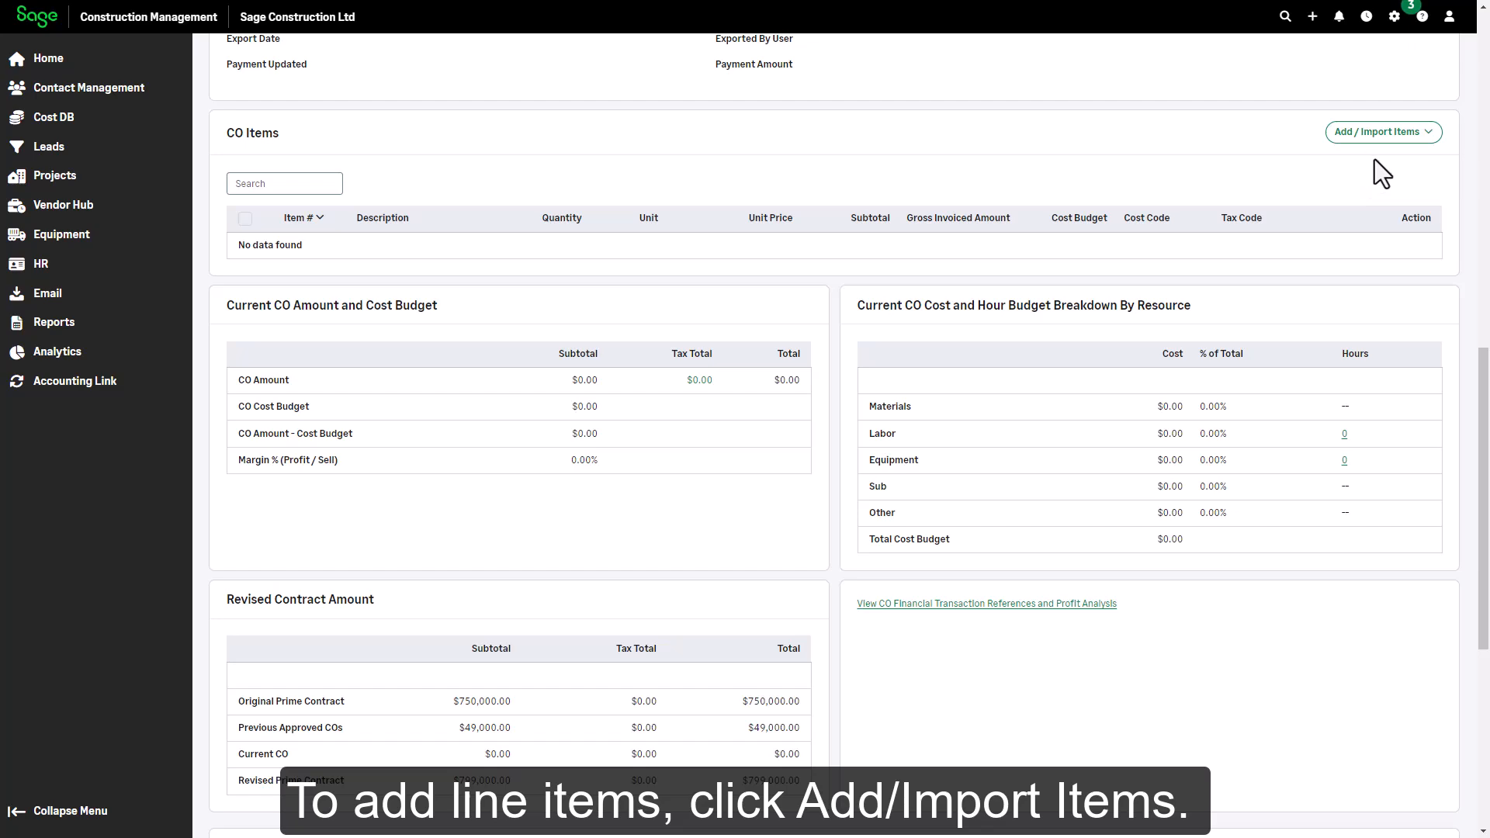
{"action": "left_click", "coordinate": [1380, 137]}
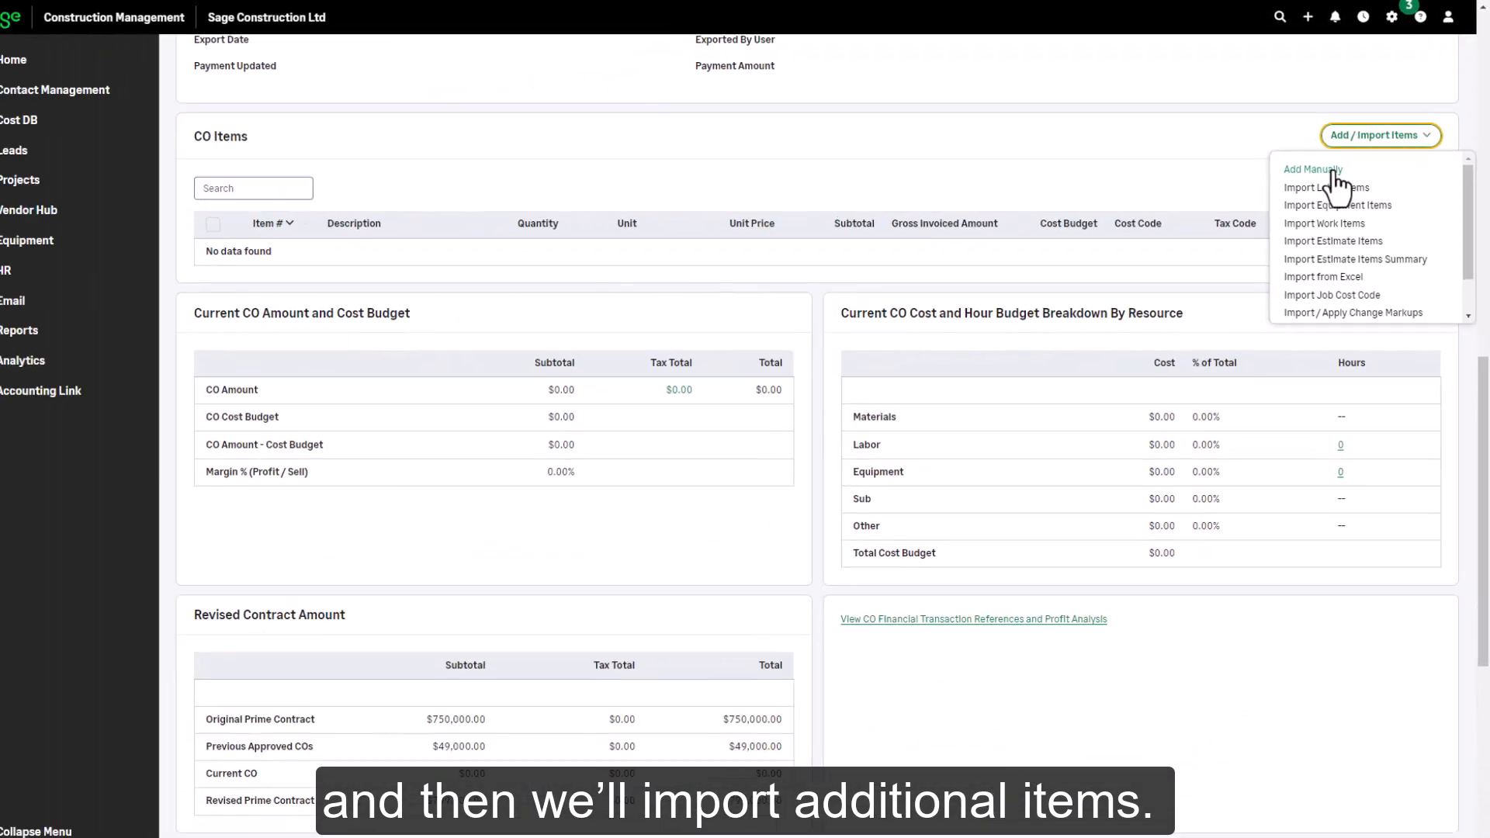
{"action": "left_click", "coordinate": [1266, 245]}
{"action": "left_click", "coordinate": [1339, 173]}
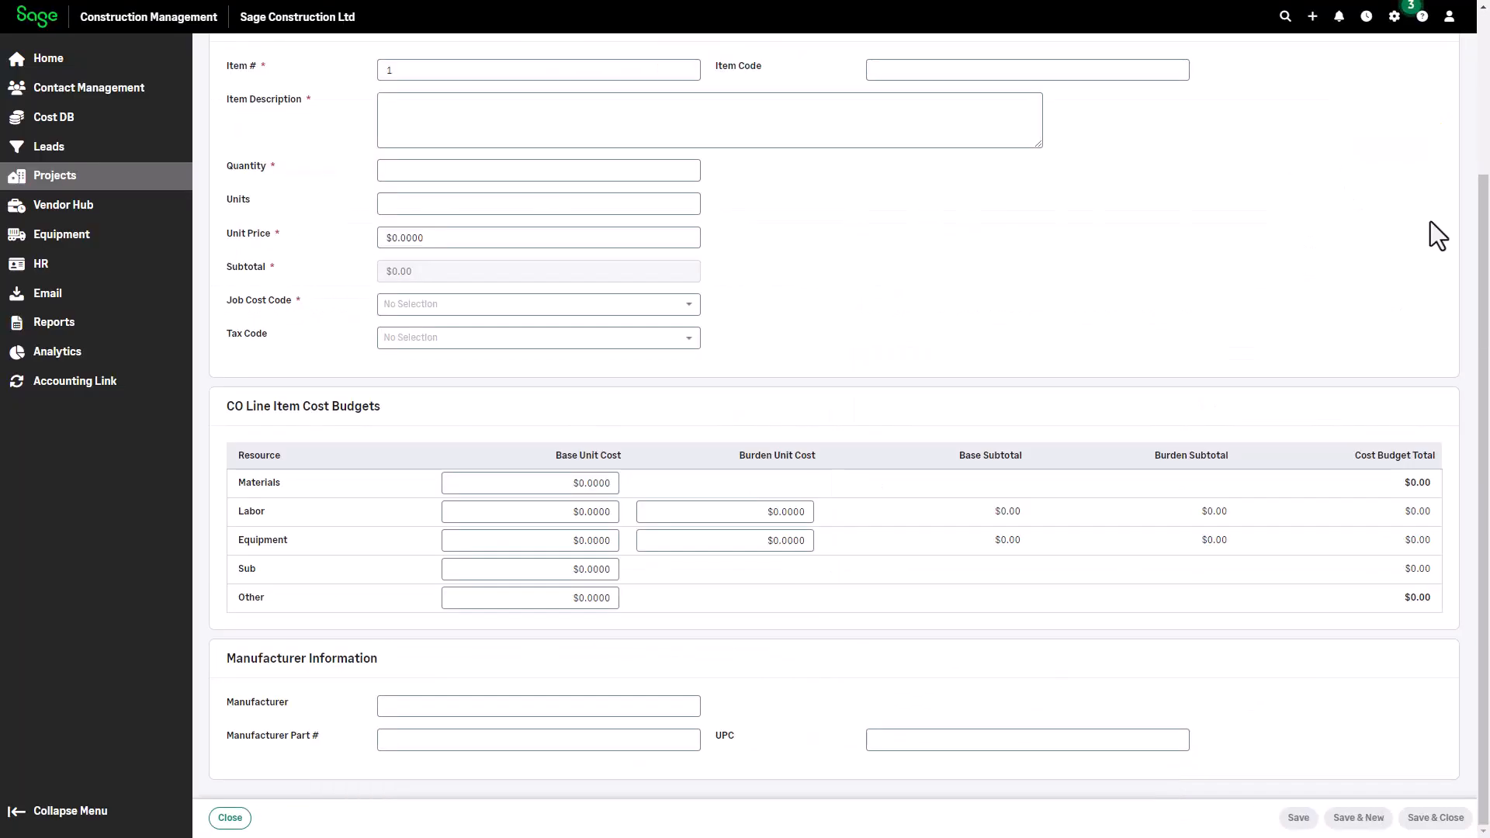
{"action": "left_click_drag", "start_coordinate": [1486, 217], "coordinate": [1486, 180]}
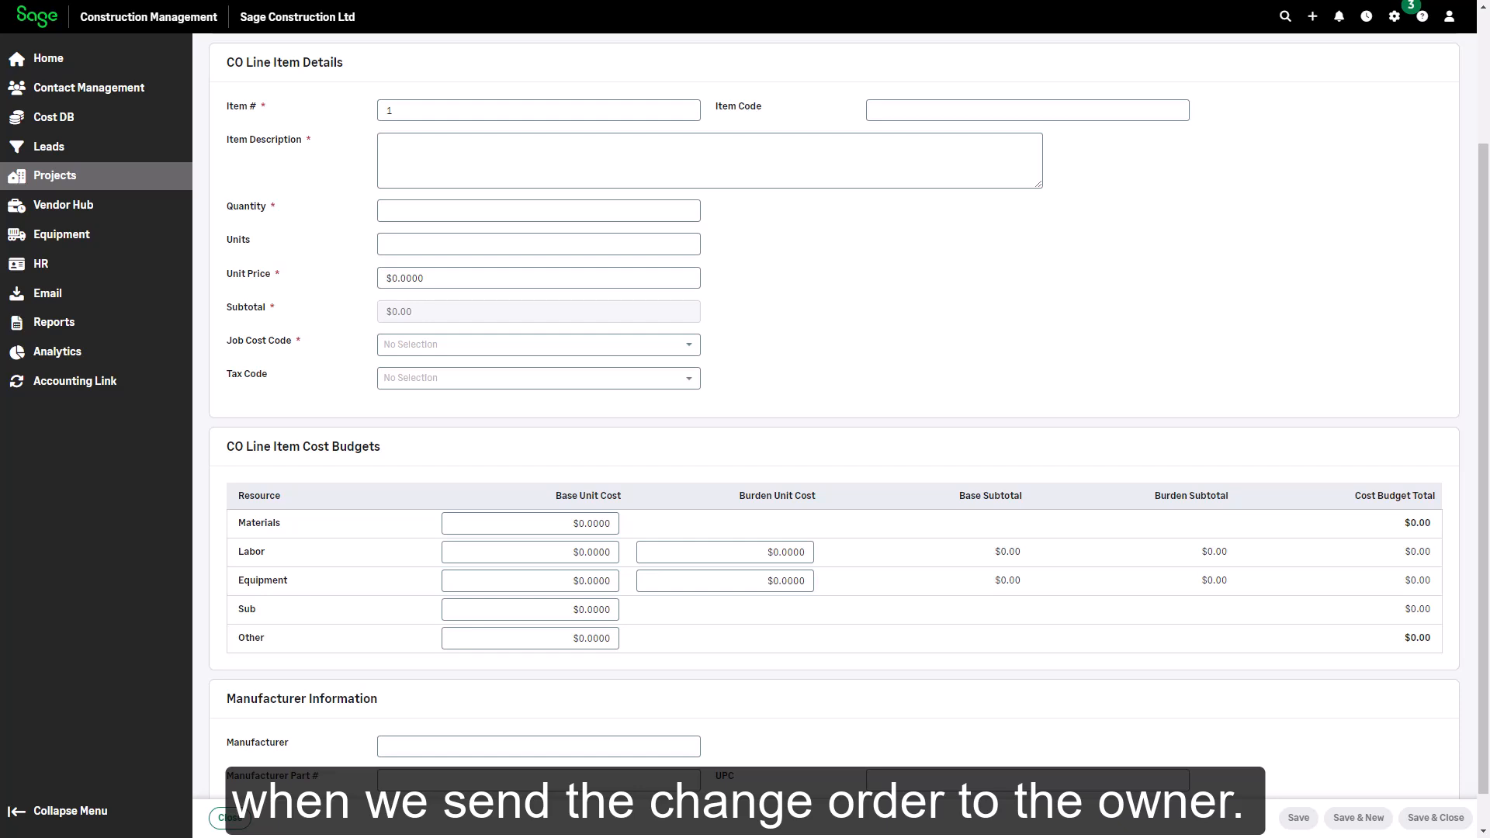
Describe the line item as "Dewatering Pump, Rented" with quantity 2, units Days and a unit price of $300.
{"action": "left_click", "coordinate": [410, 141]}
{"action": "type", "text": "Dewatering Pump, Rented"}
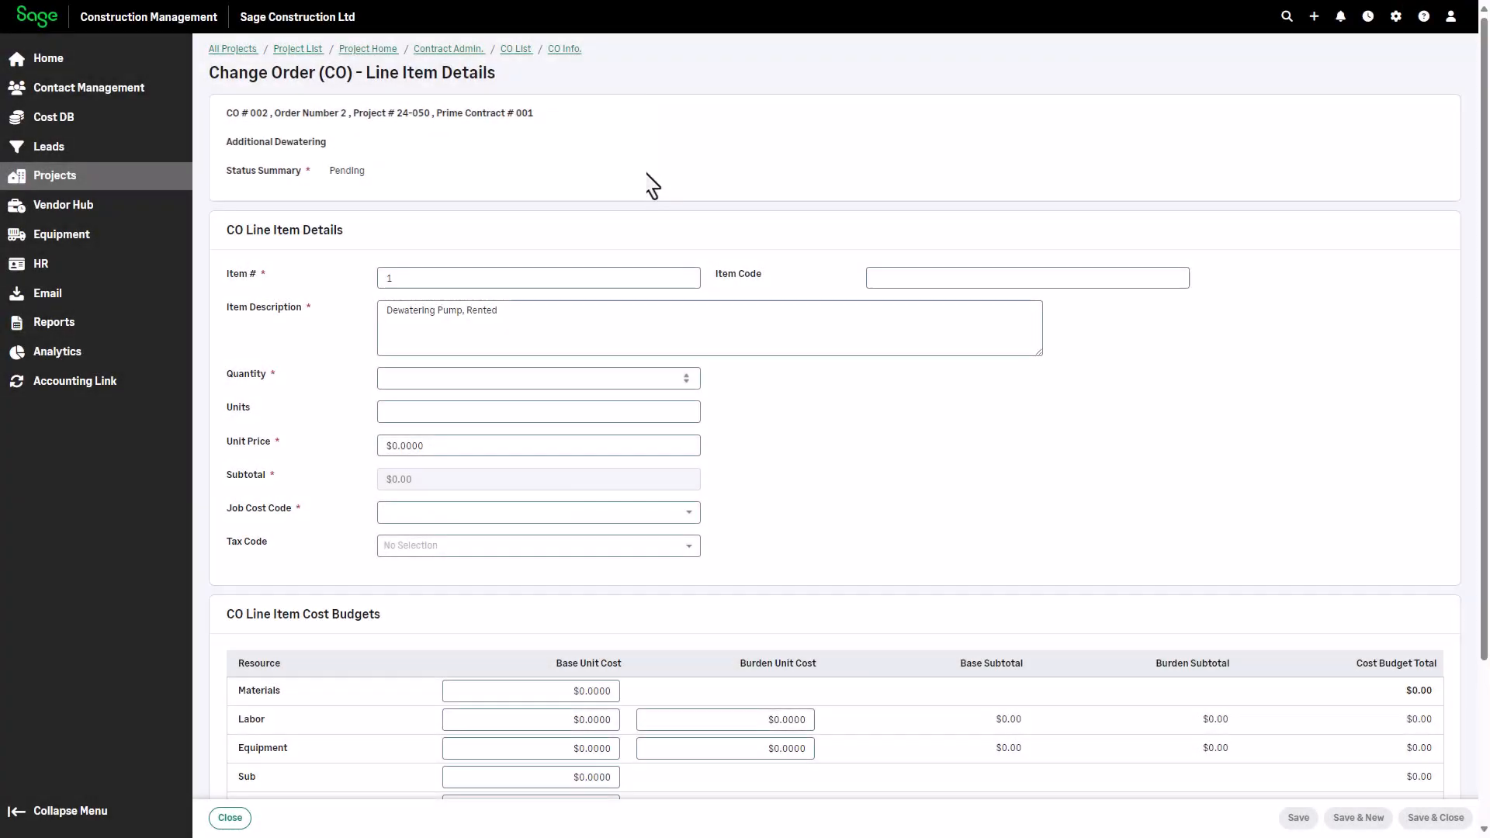
{"action": "key", "text": "Tab"}
{"action": "type", "text": "2"}
{"action": "key", "text": "Tab"}
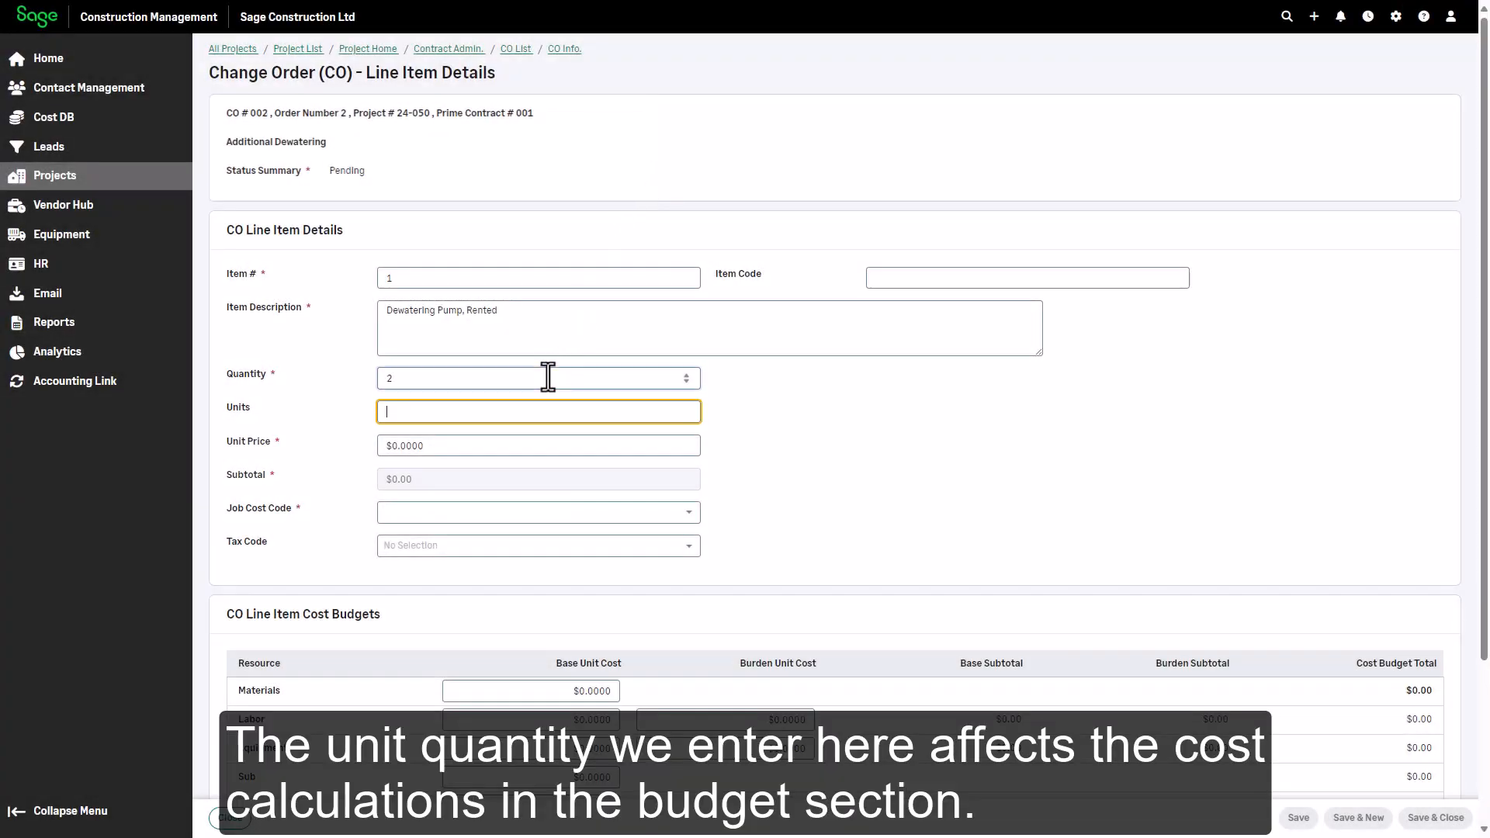
{"action": "type", "text": "Days"}
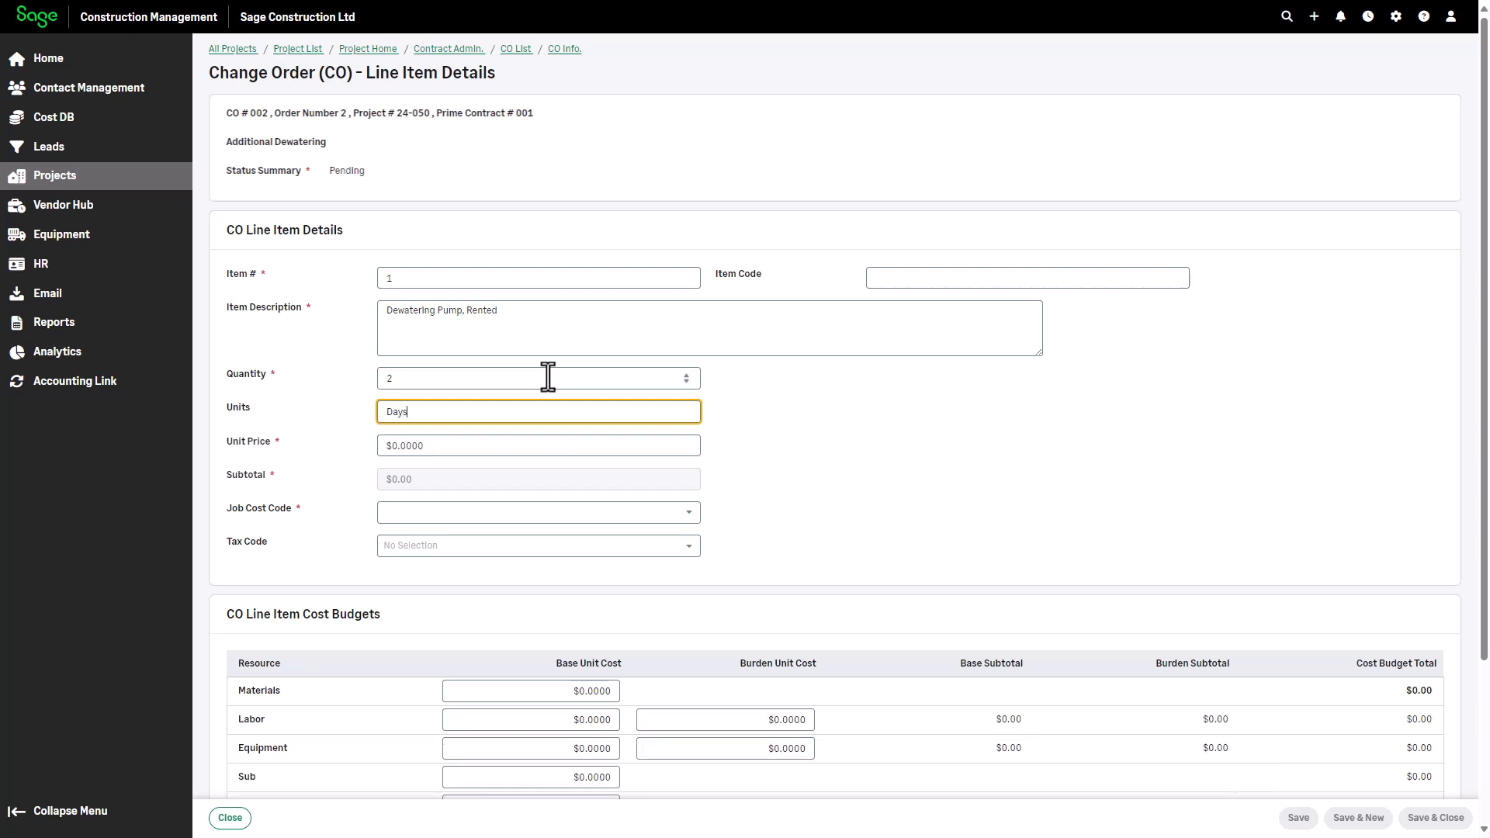
{"action": "key", "text": "Tab"}
{"action": "type", "text": "300"}
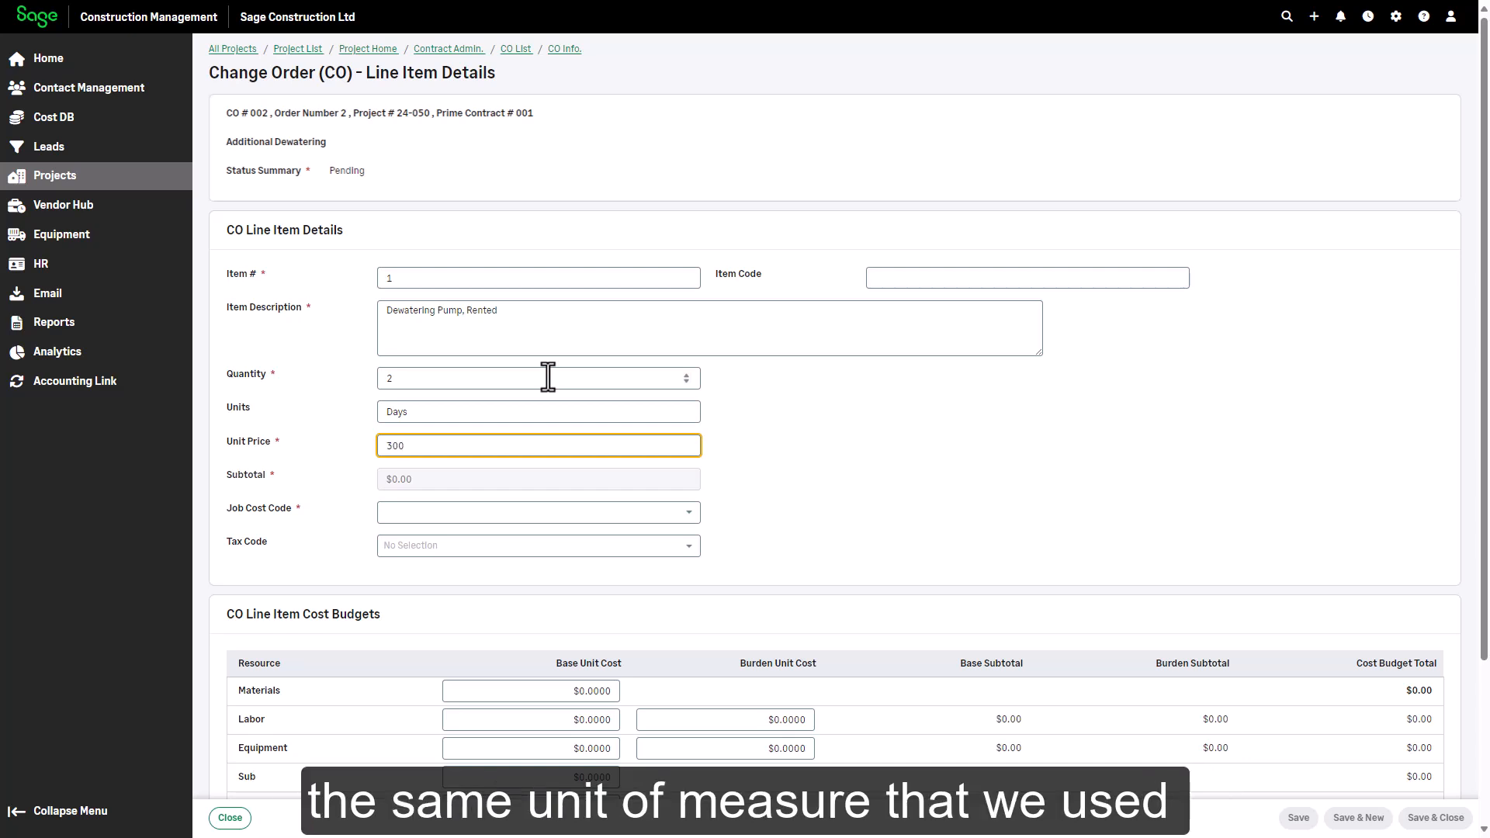
{"action": "key", "text": "Tab"}
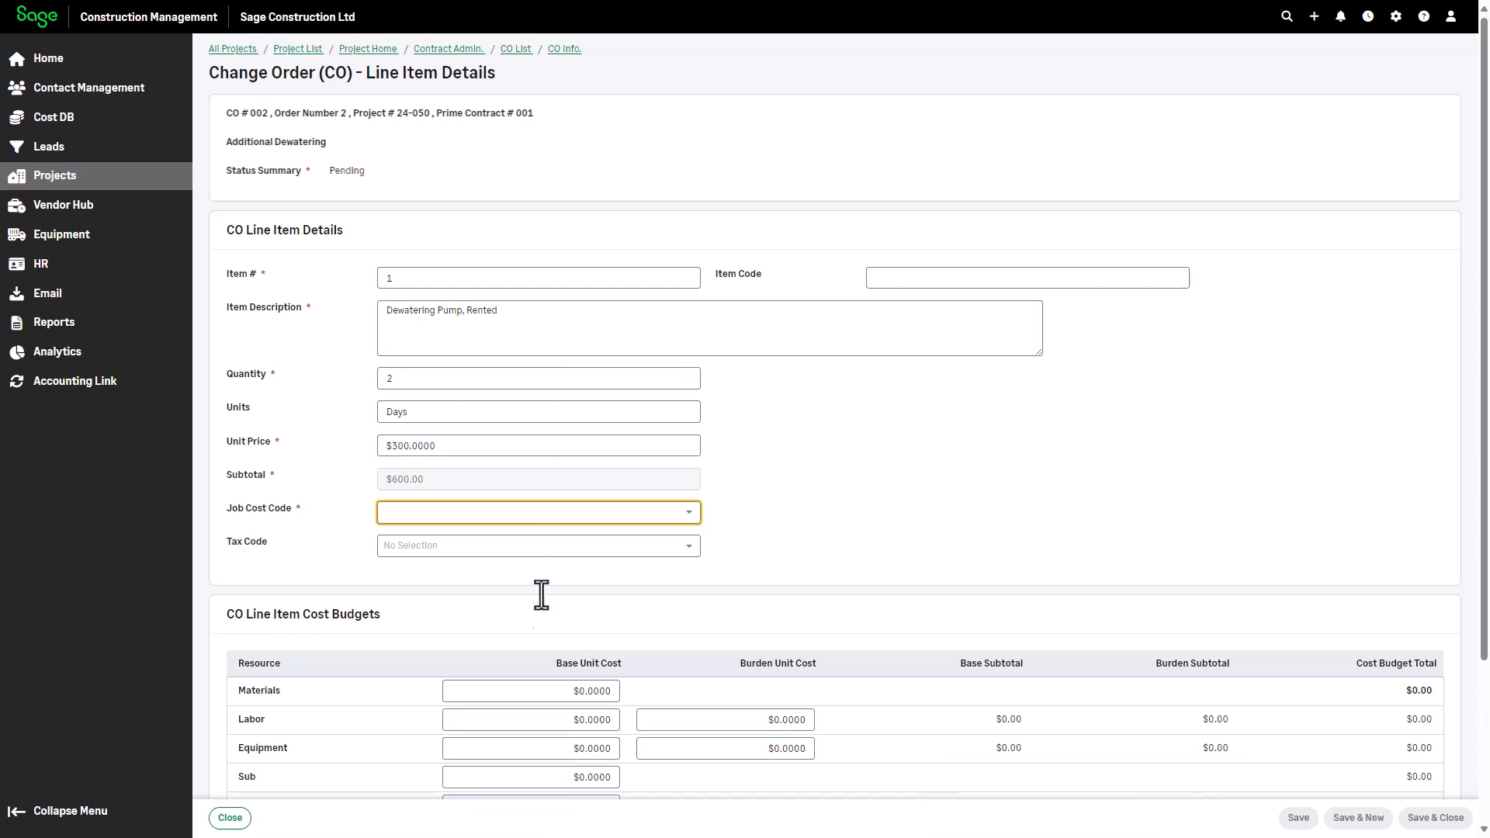
Budget the line item's labor at $150 base and $25 burden unit cost, and equipment at $250 base unit cost.
{"action": "left_click", "coordinate": [545, 722]}
{"action": "type", "text": "150"}
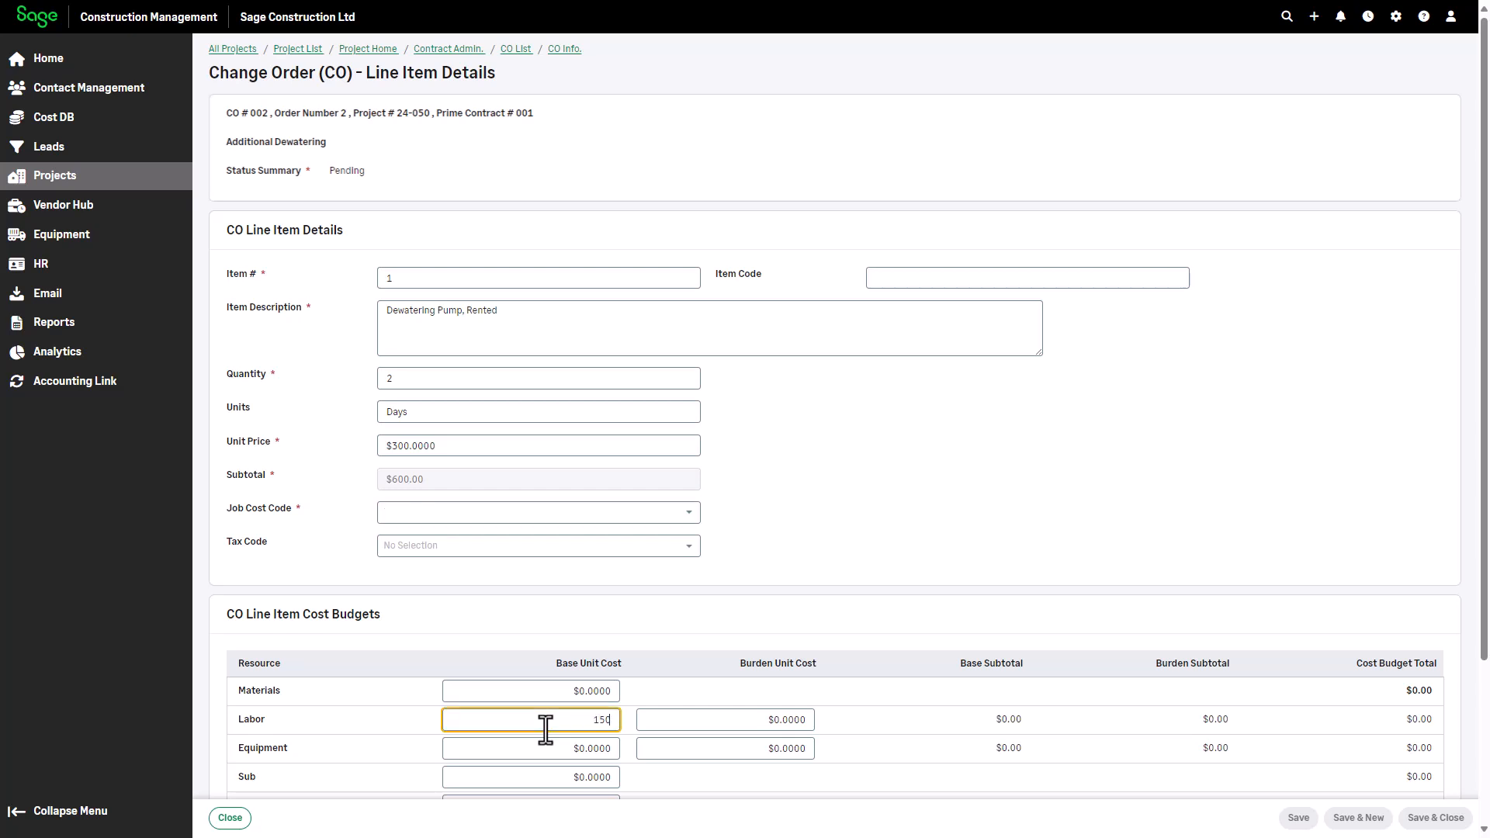
{"action": "key", "text": "Tab"}
{"action": "type", "text": "25"}
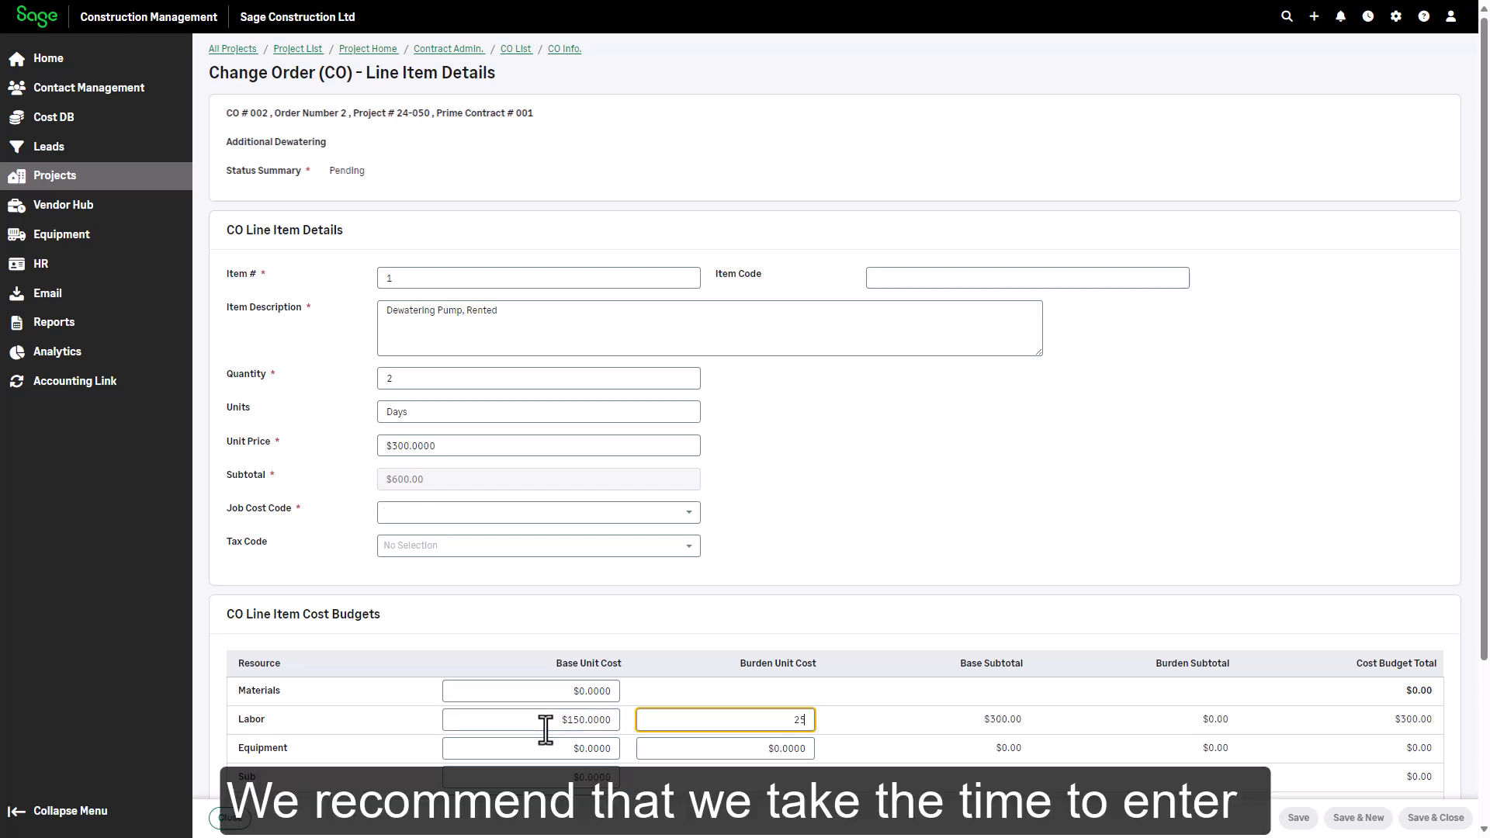
{"action": "key", "text": "Tab"}
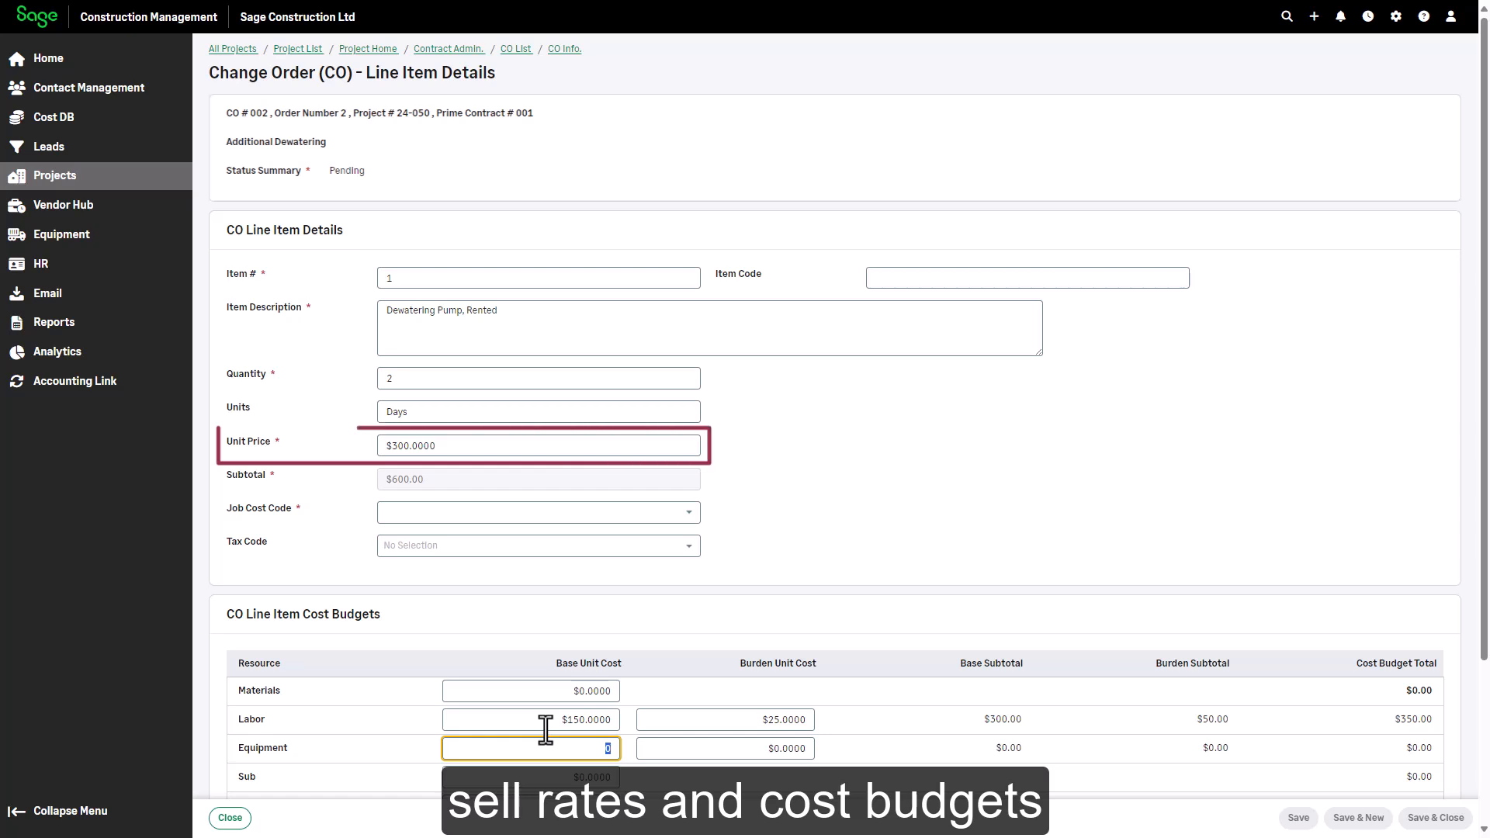
{"action": "type", "text": "250"}
{"action": "key", "text": "Tab"}
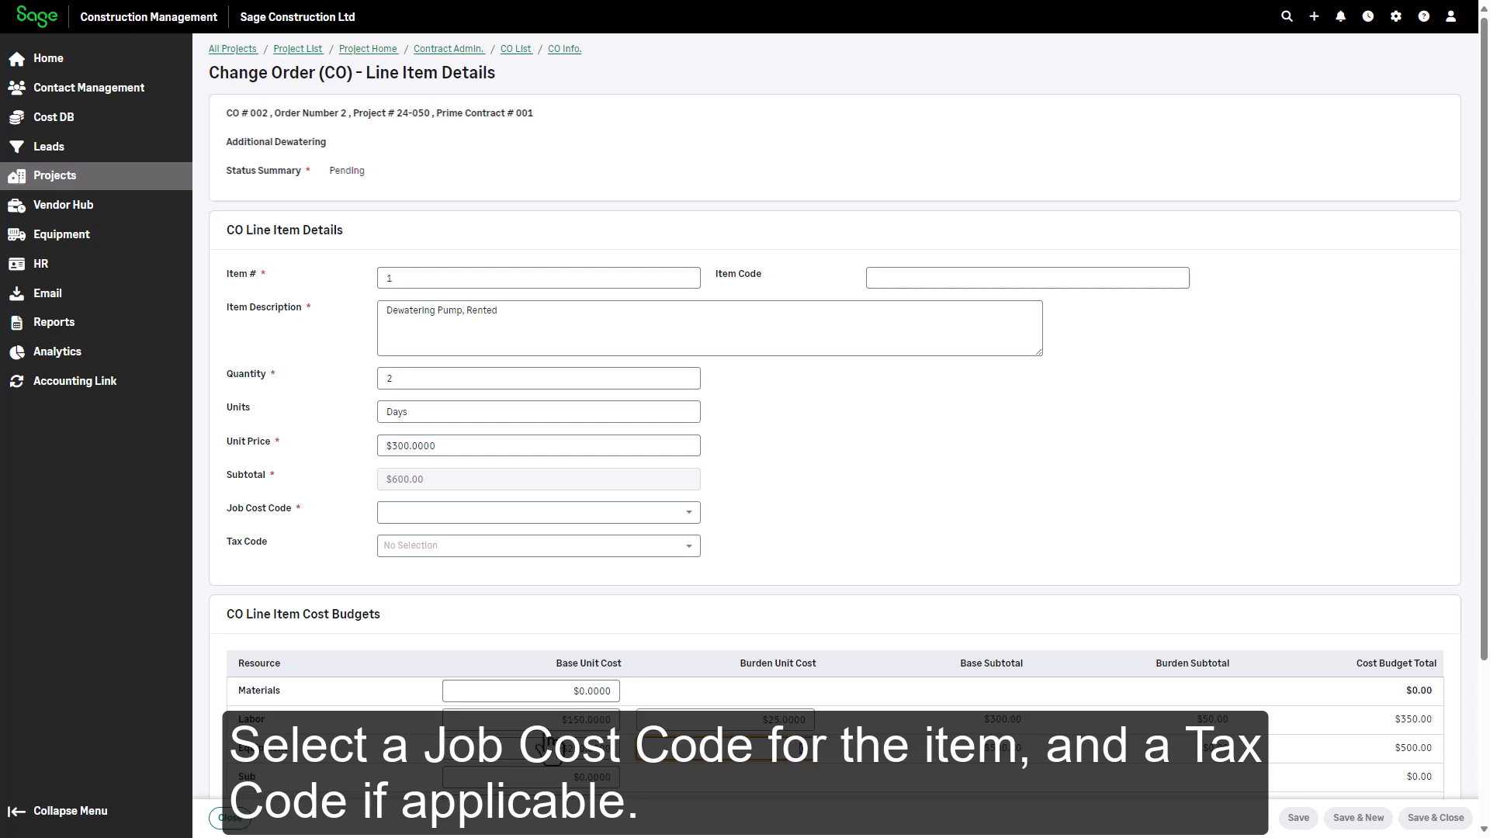
Assign job cost code 02 41 00 Demolition to the line item, then save and close it.
{"action": "left_click", "coordinate": [686, 514]}
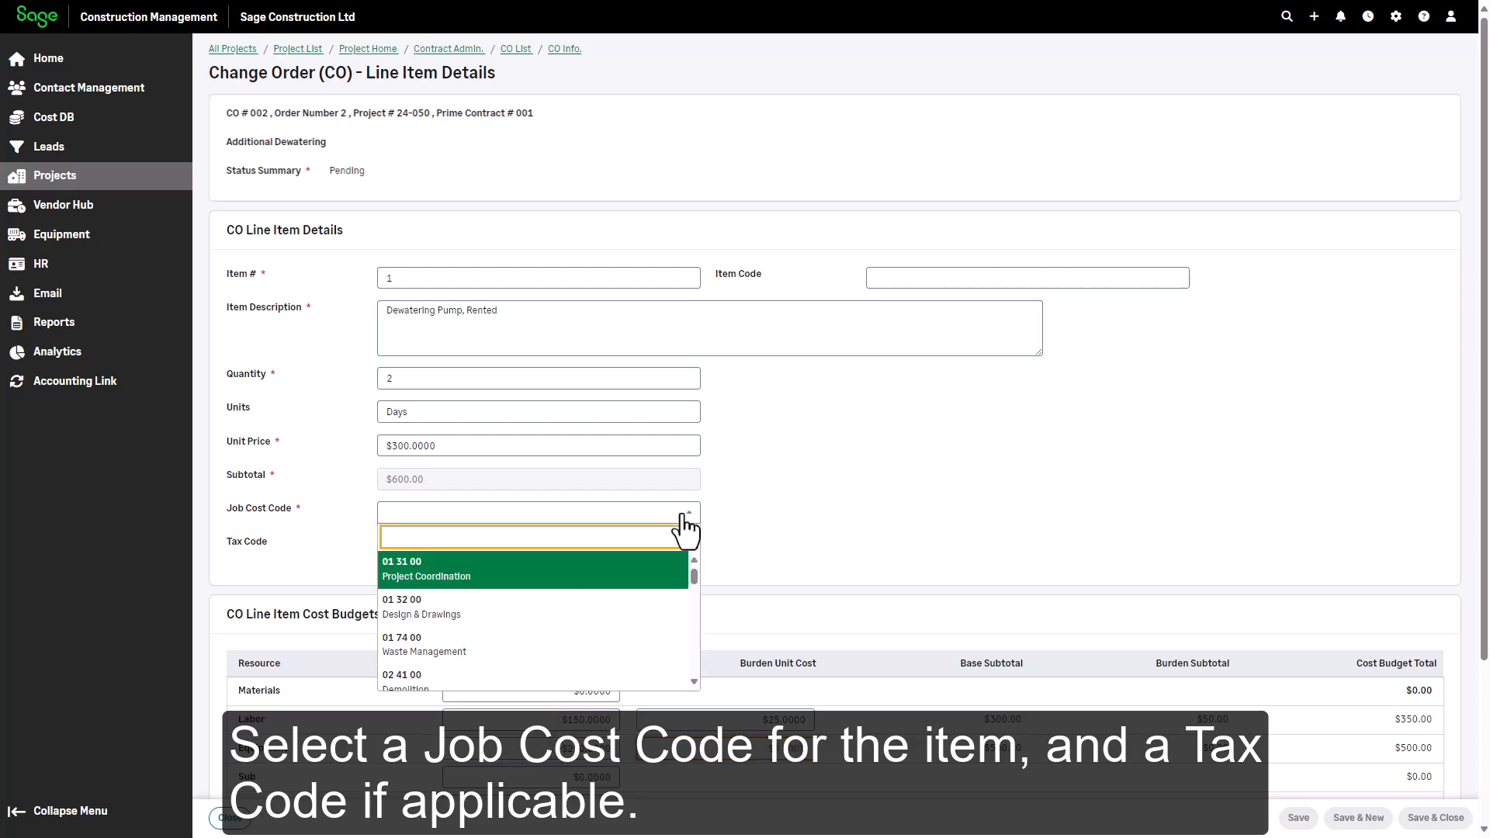
{"action": "type", "text": "02"}
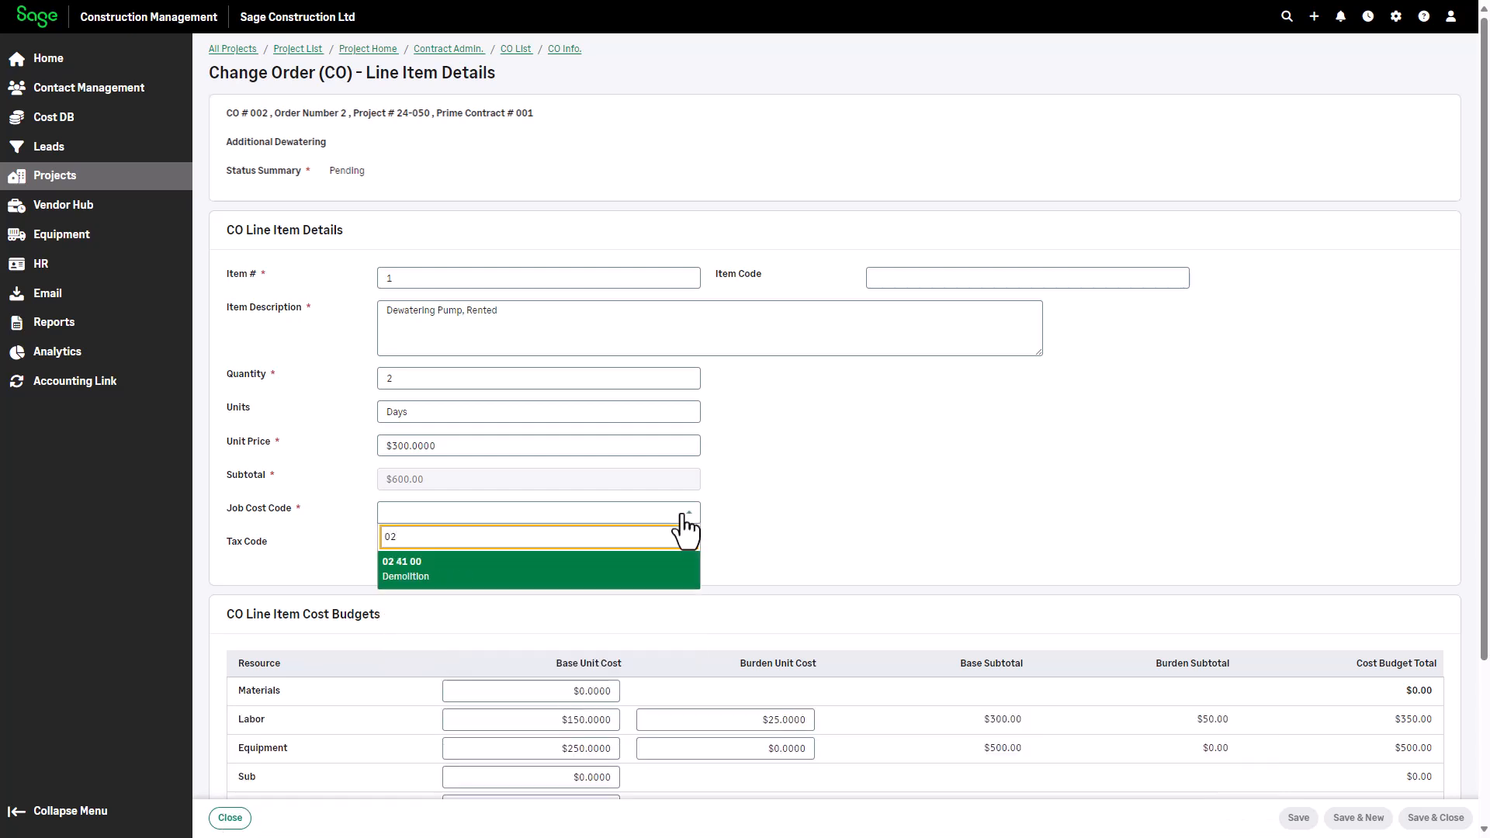
{"action": "left_click", "coordinate": [627, 581]}
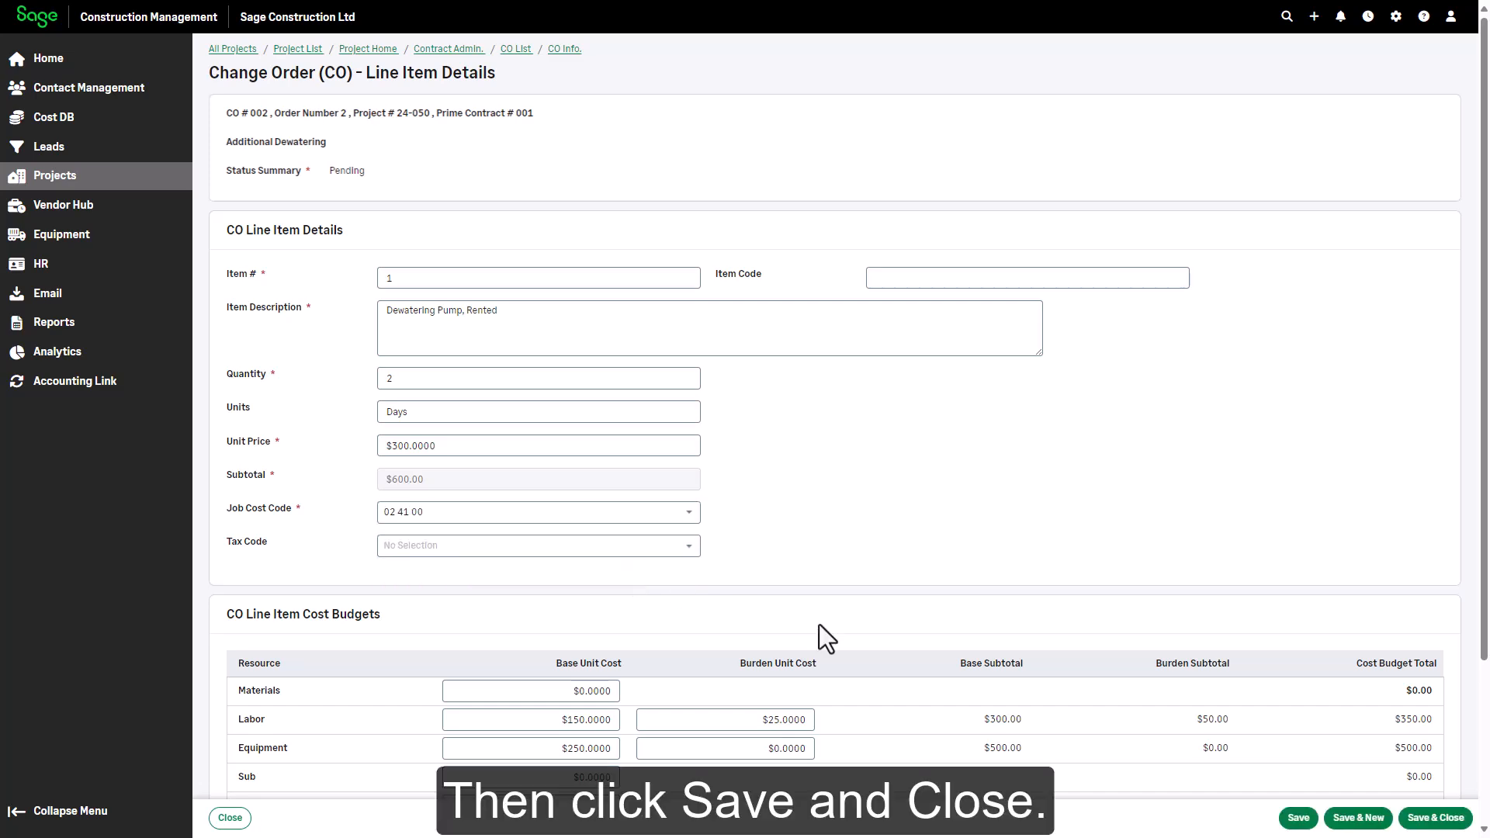
{"action": "left_click", "coordinate": [1437, 817]}
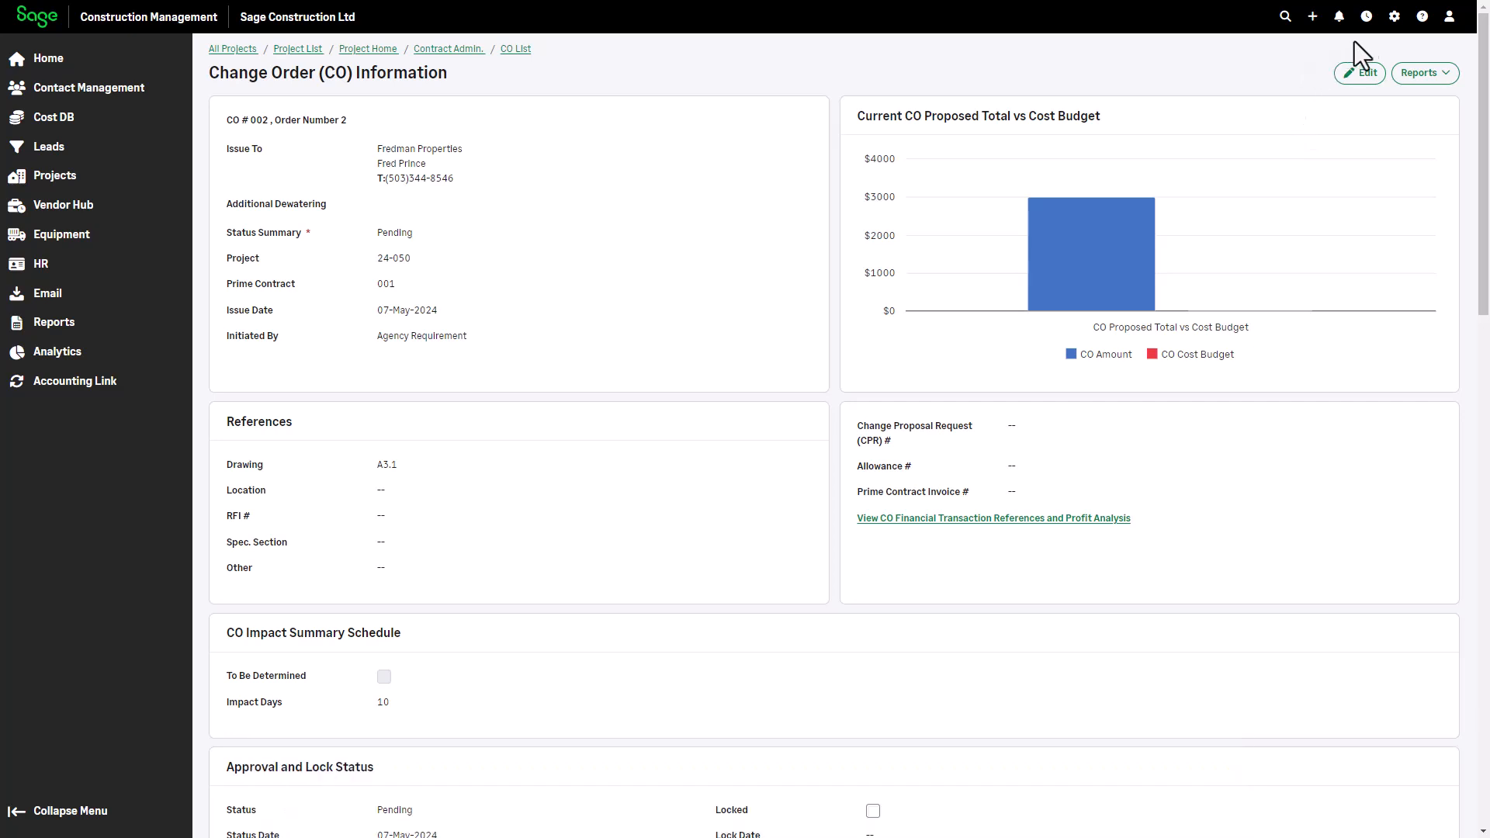
Open the Help Center topic on importing CO Proposed Items from Microsoft Excel and examine its sample file link and CO item field table.
{"action": "left_click", "coordinate": [1422, 18]}
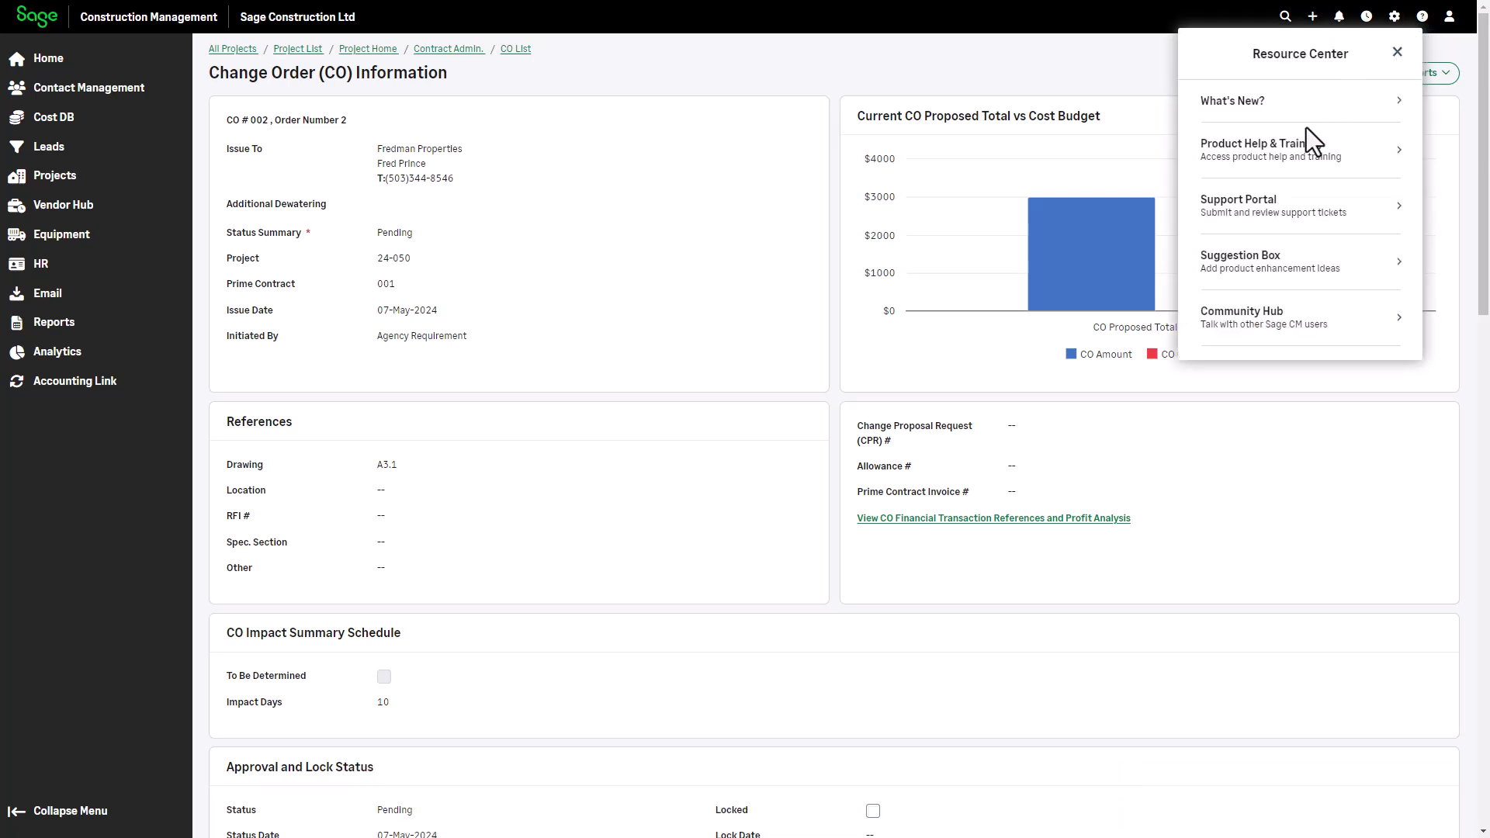
{"action": "left_click", "coordinate": [1294, 146]}
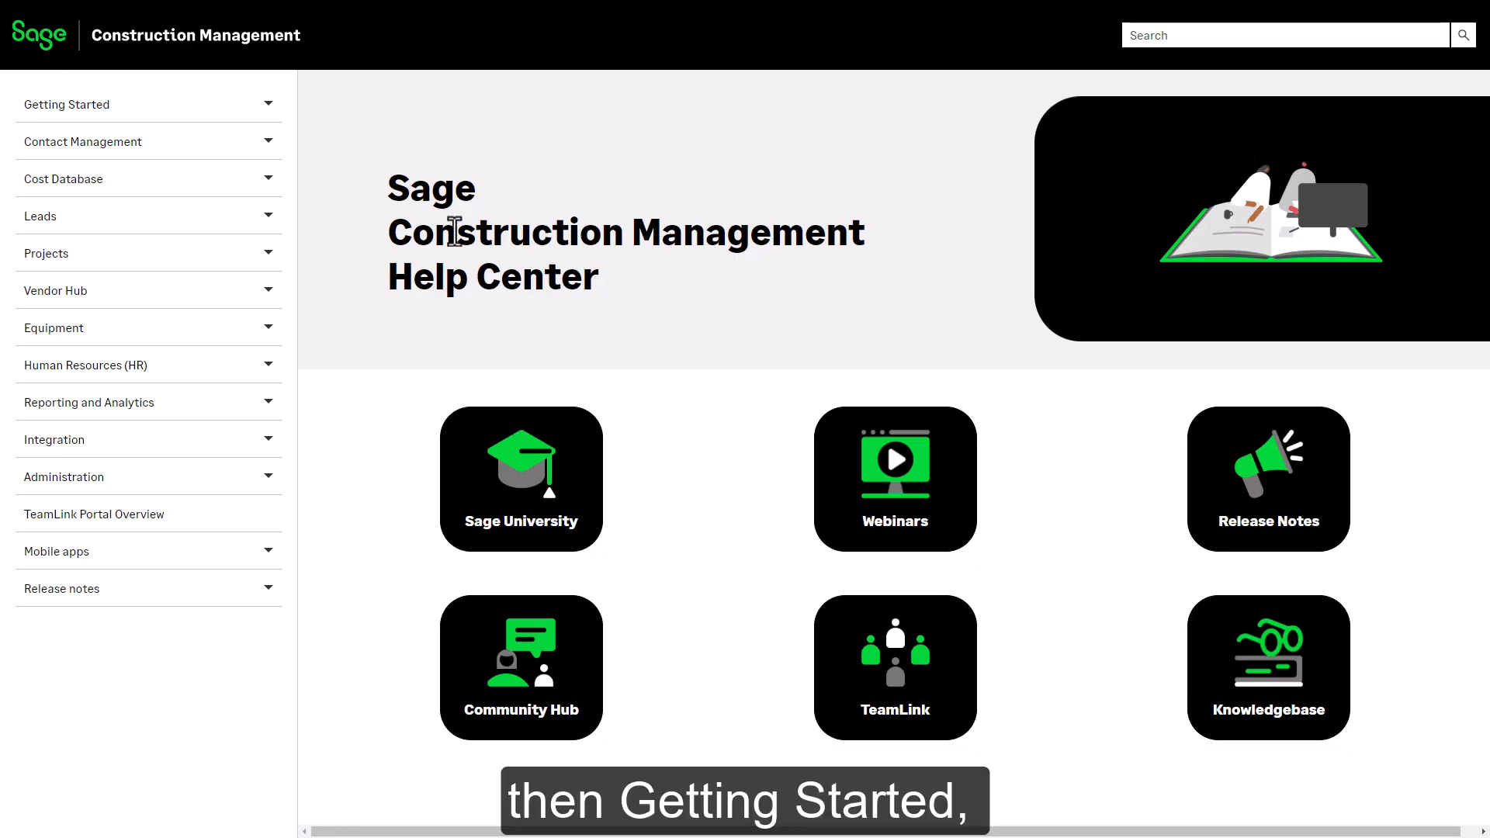
{"action": "left_click", "coordinate": [268, 107]}
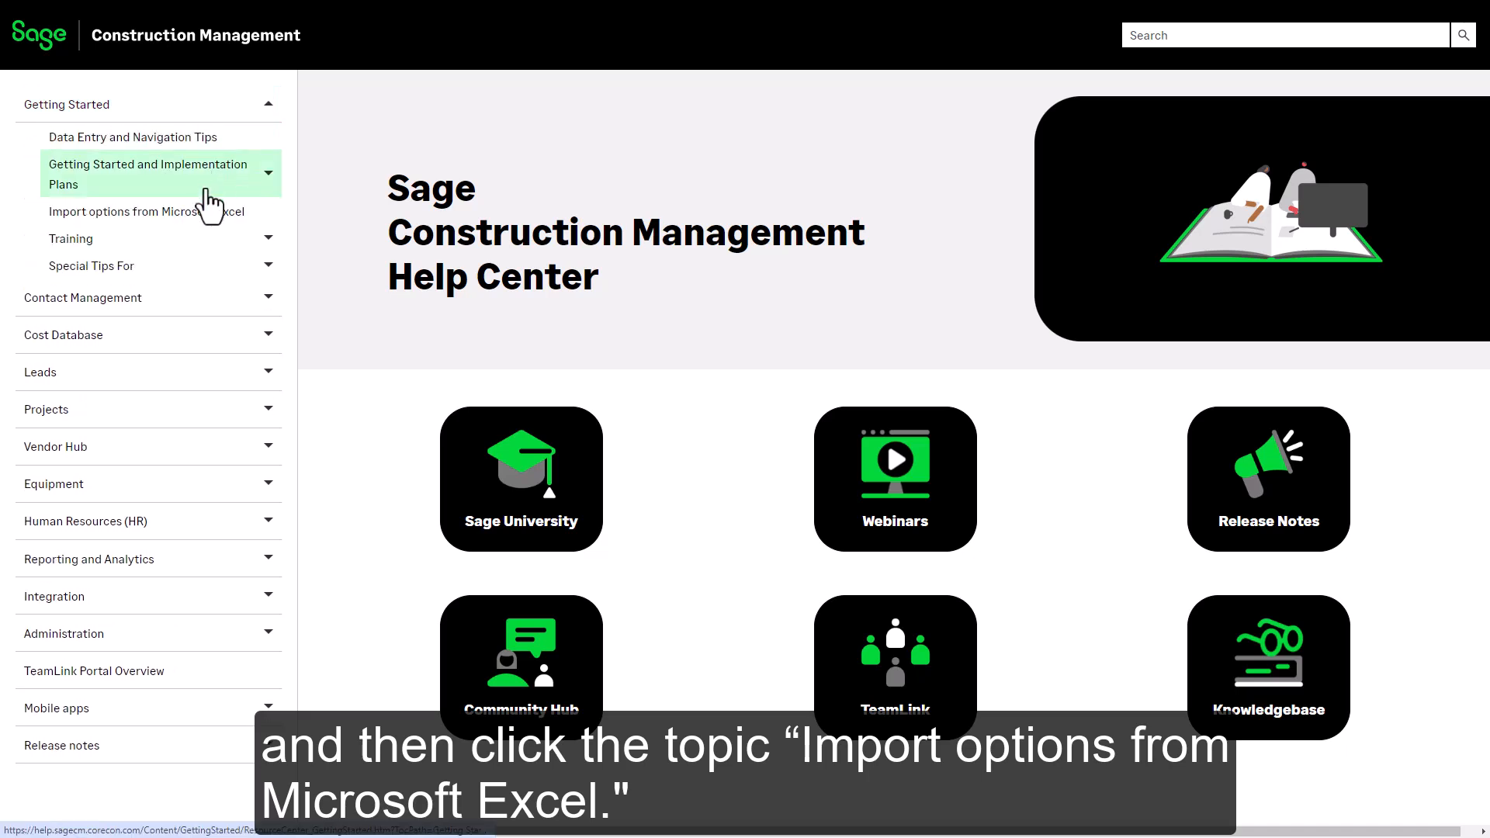
{"action": "left_click", "coordinate": [209, 216]}
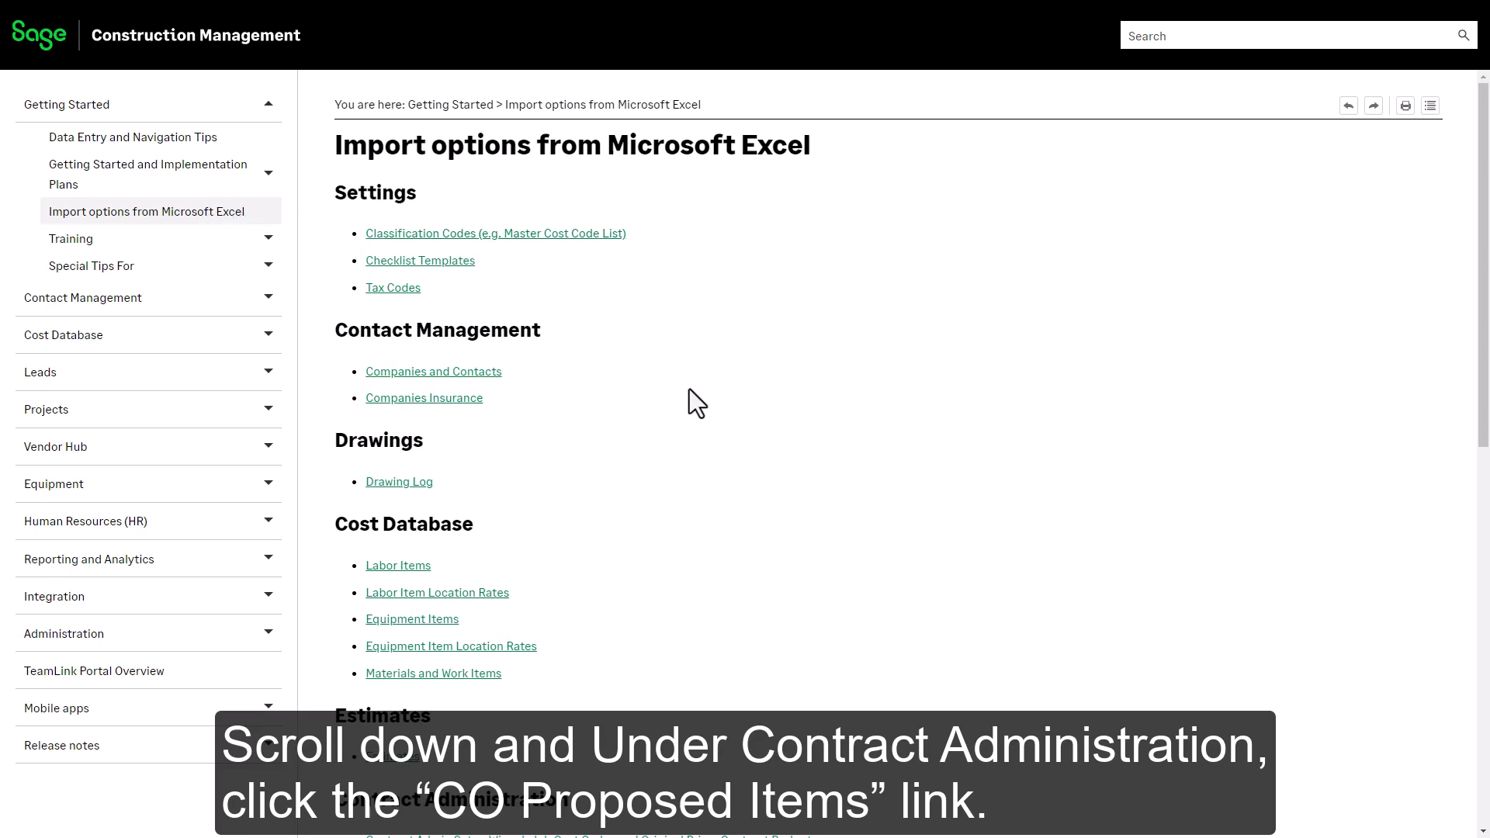
{"action": "scroll", "coordinate": [689, 389], "scroll_direction": "down", "scroll_amount": 7}
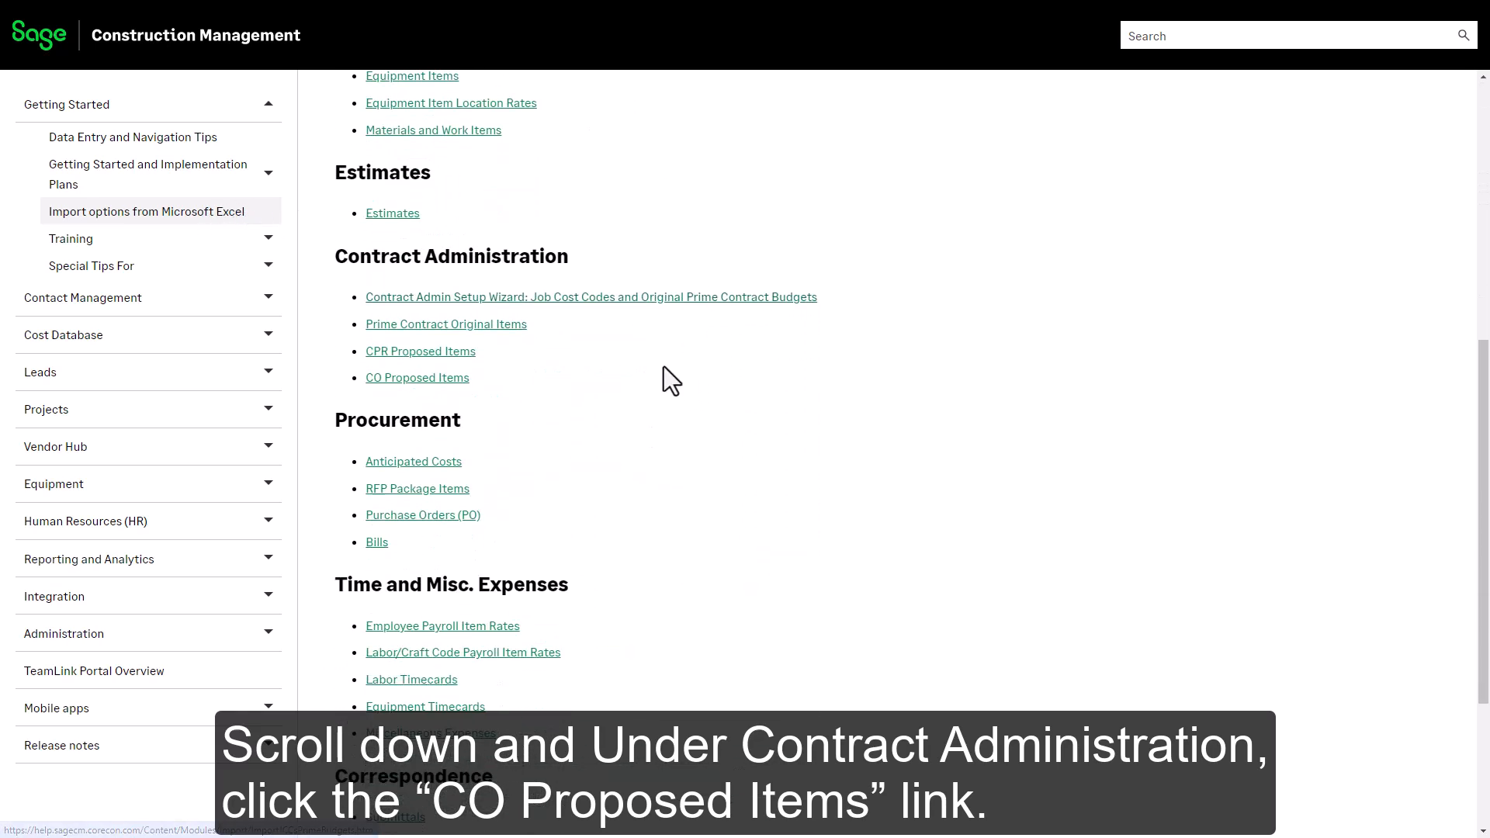
{"action": "left_click", "coordinate": [423, 377]}
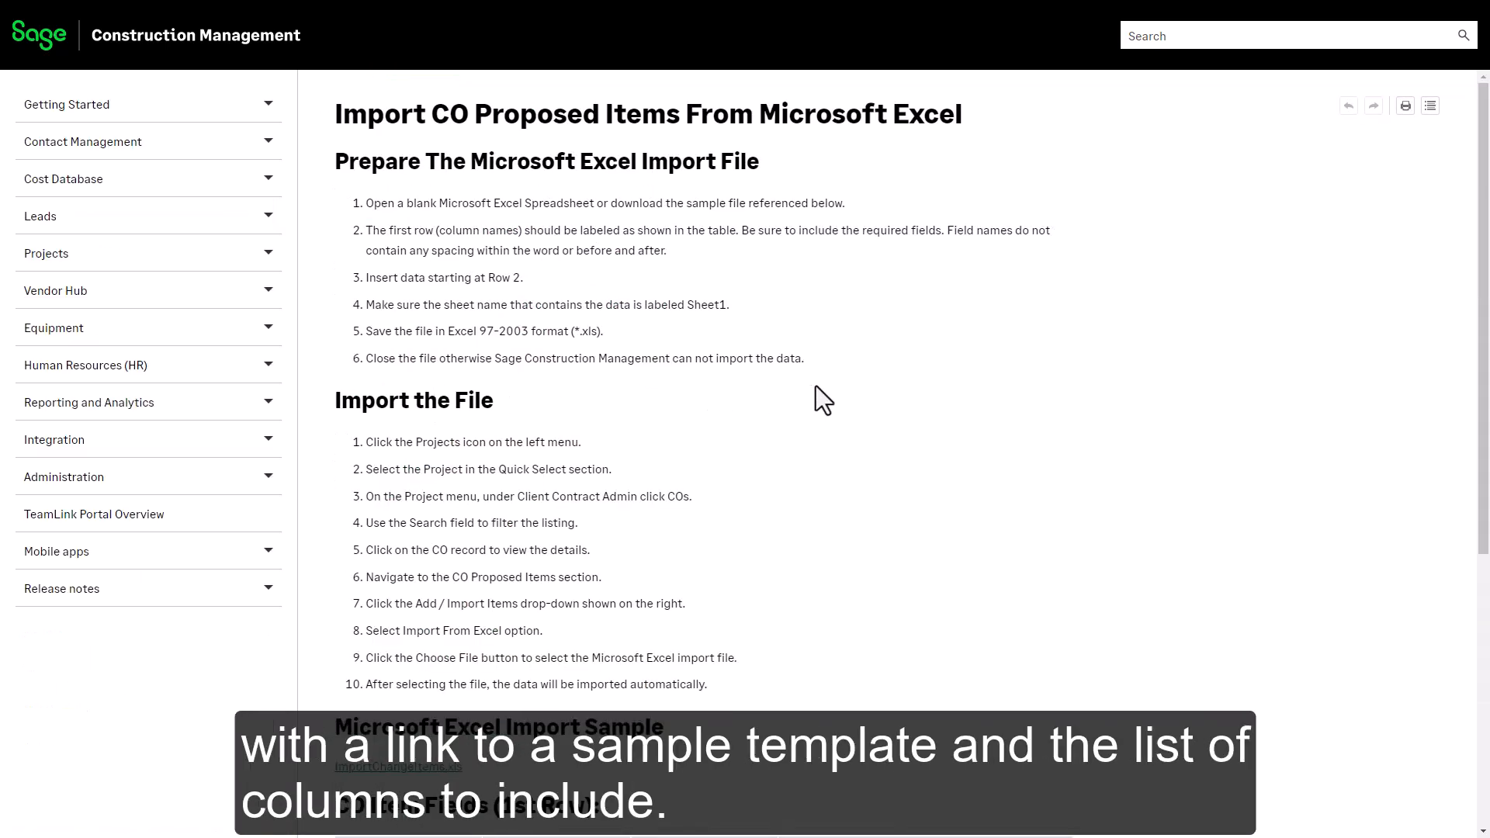
{"action": "scroll", "coordinate": [816, 386], "scroll_direction": "down", "scroll_amount": 1}
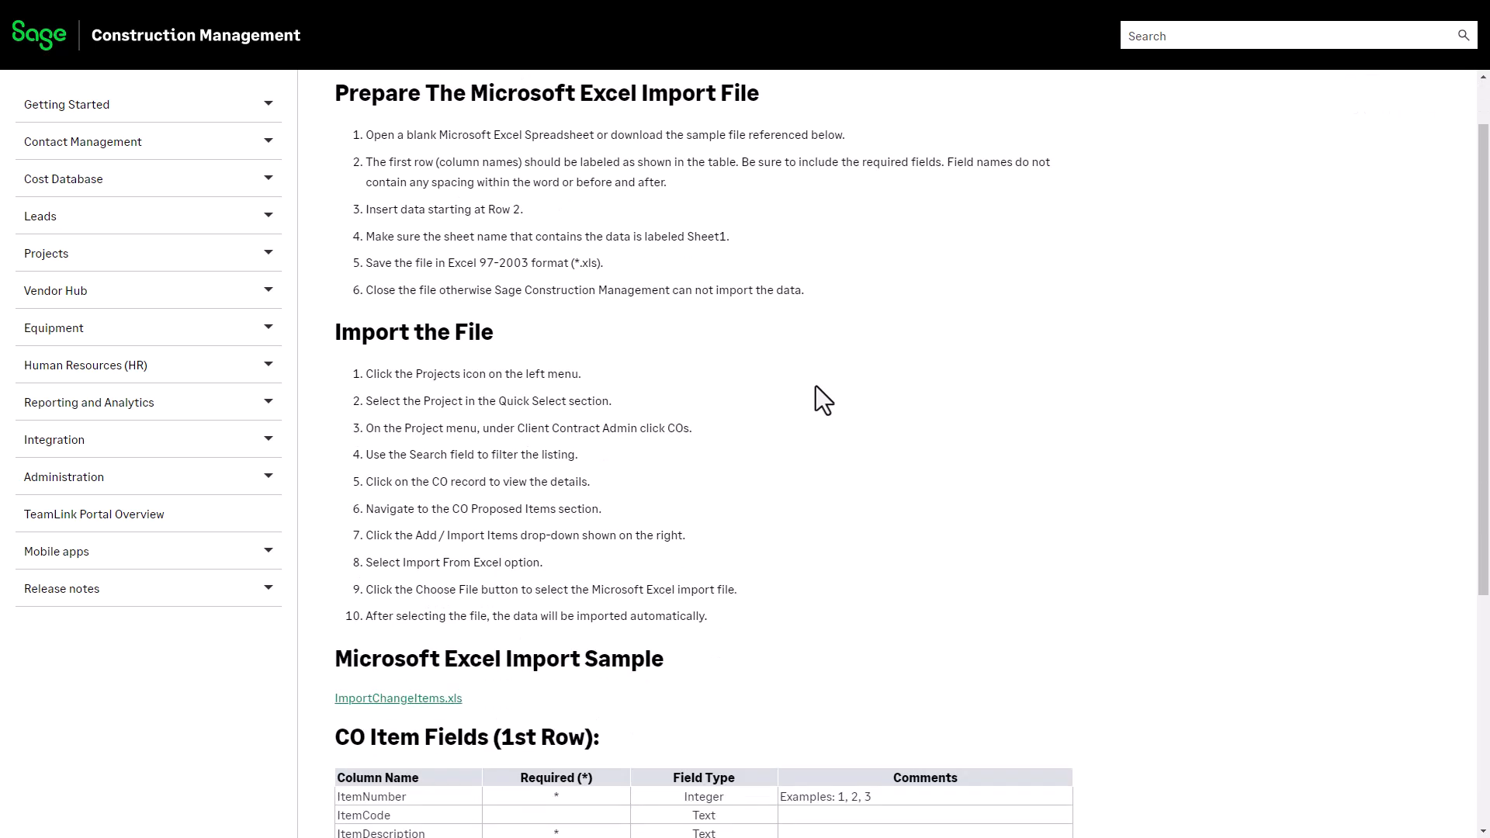
{"action": "scroll", "coordinate": [816, 386], "scroll_direction": "down", "scroll_amount": 4}
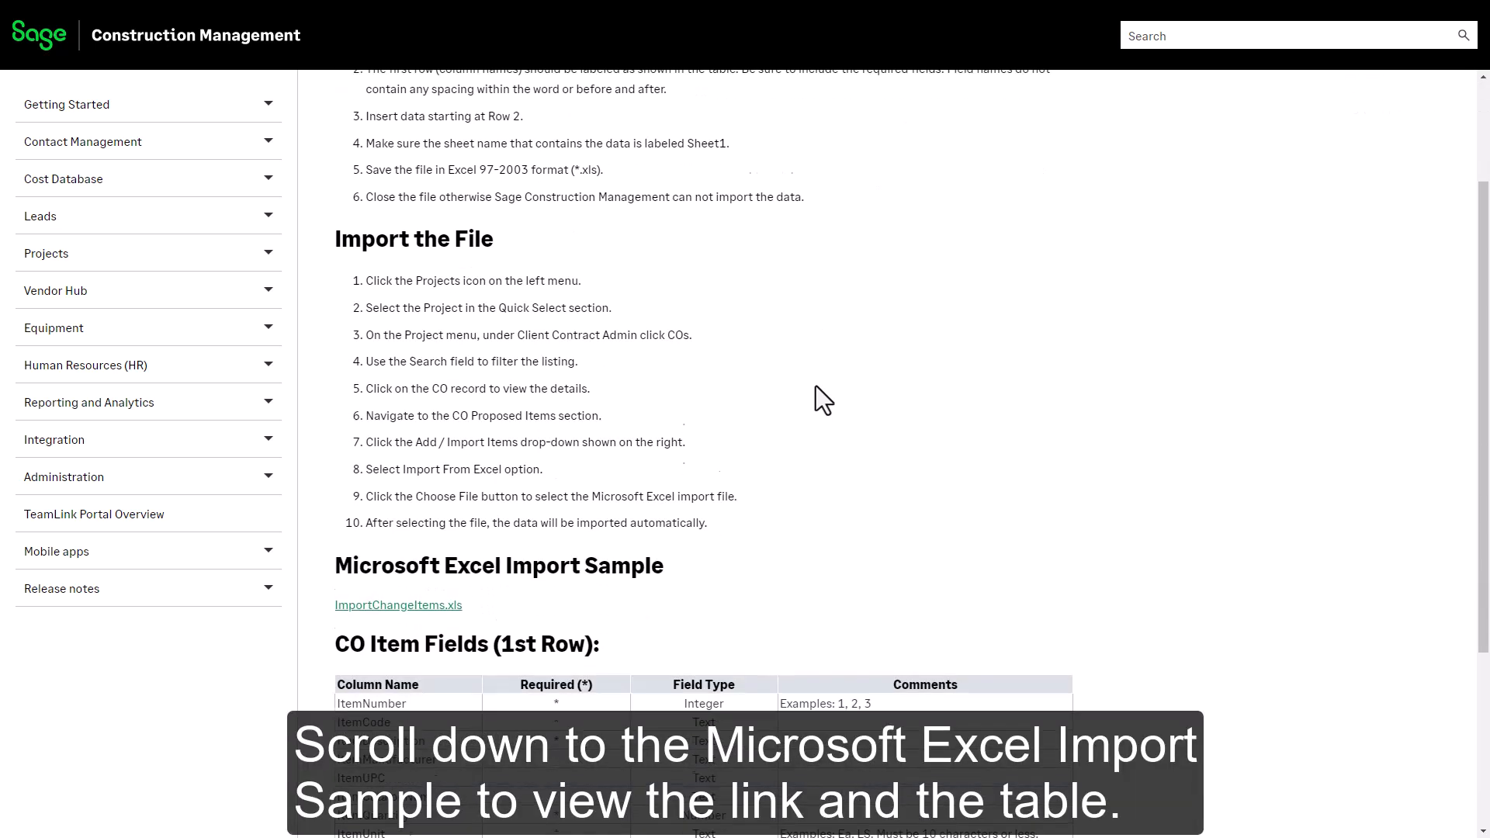
{"action": "scroll", "coordinate": [822, 353], "scroll_direction": "down", "scroll_amount": 1}
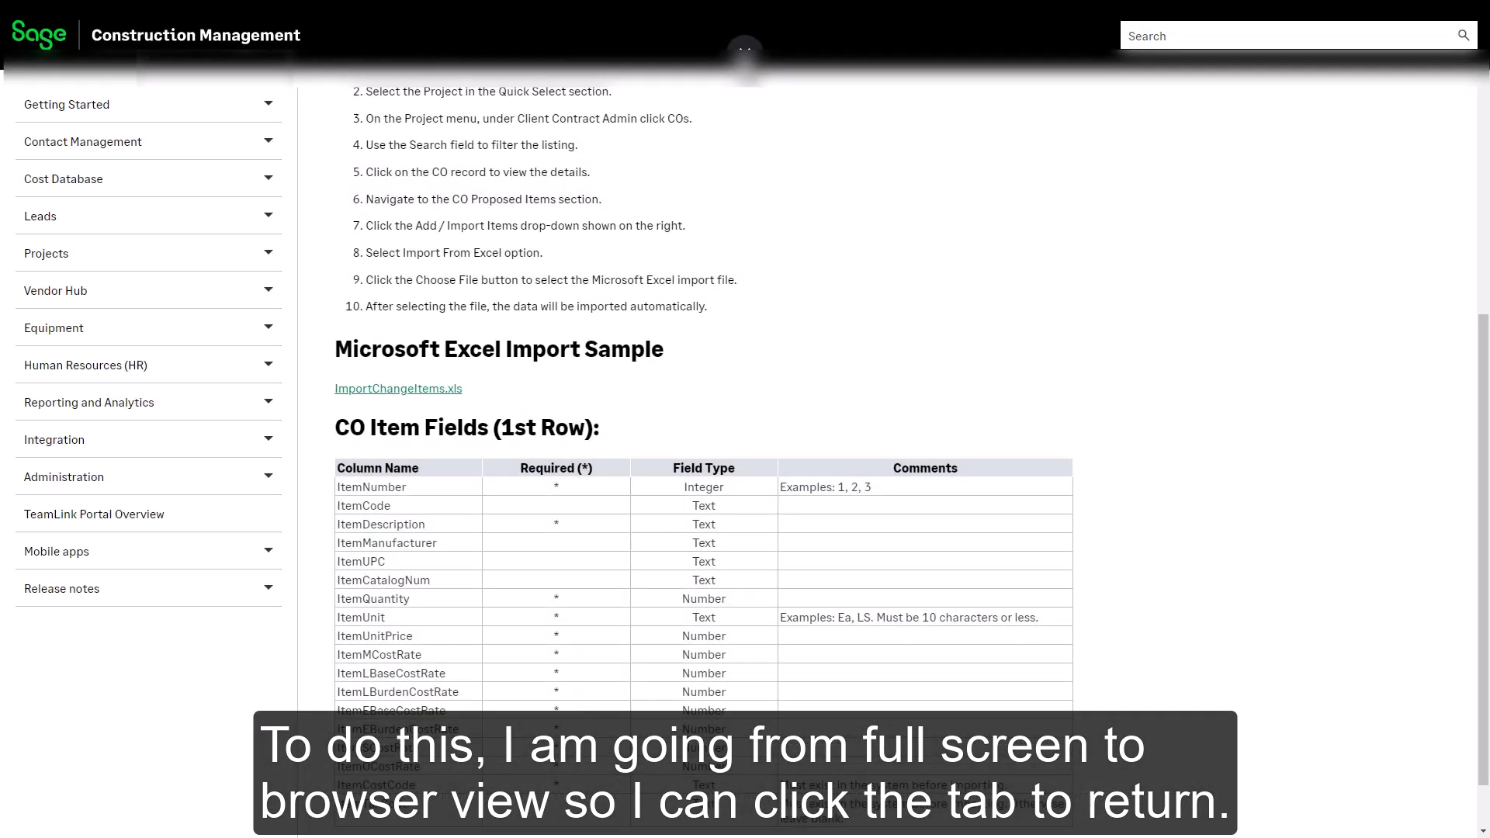
Return to the change order and import CO items from the Excel file 07-03 ImportChangeItems.xls.
{"action": "left_click", "coordinate": [743, 53]}
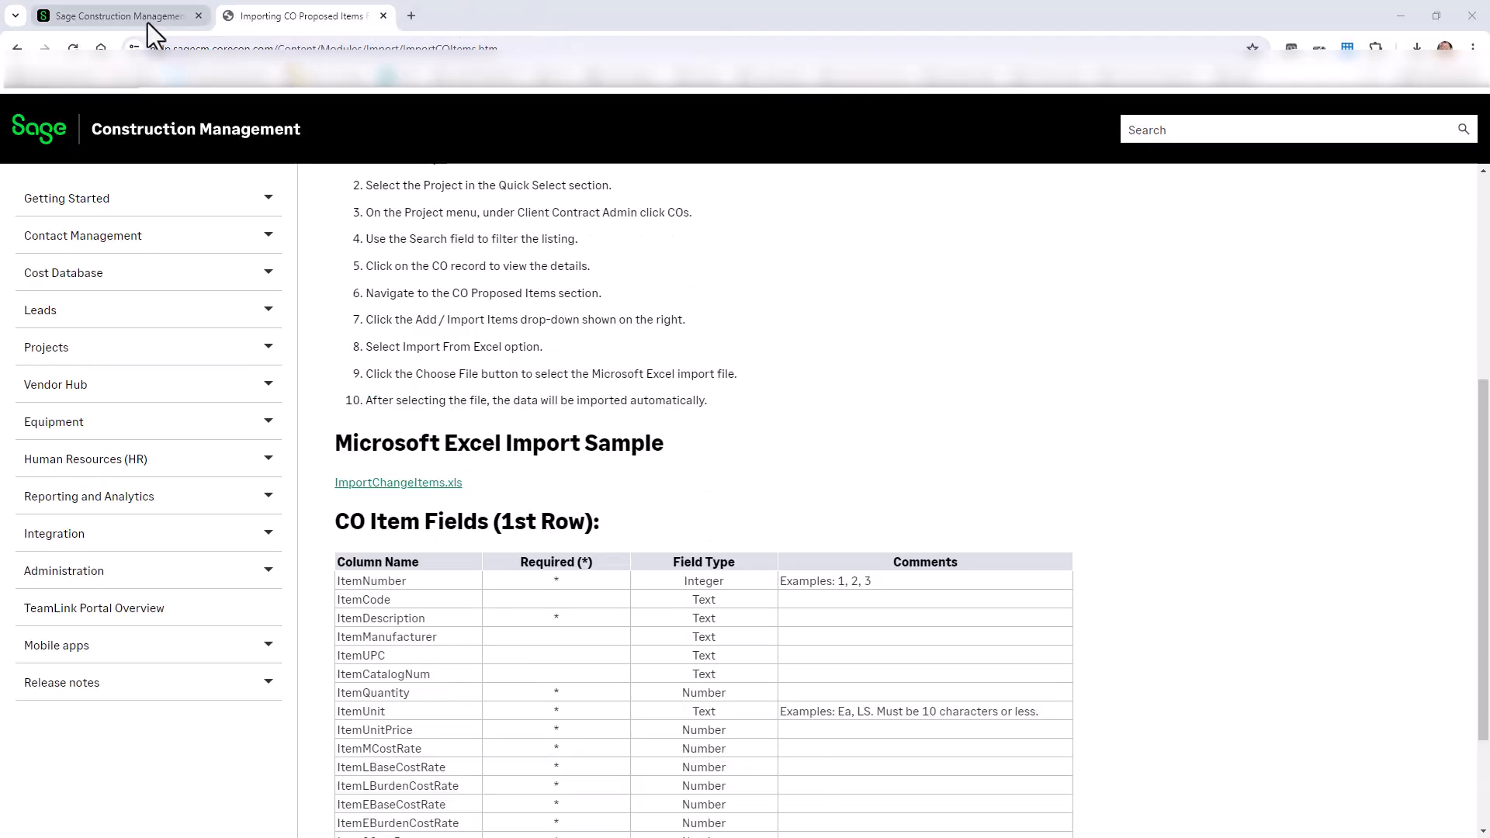
{"action": "left_click", "coordinate": [148, 22]}
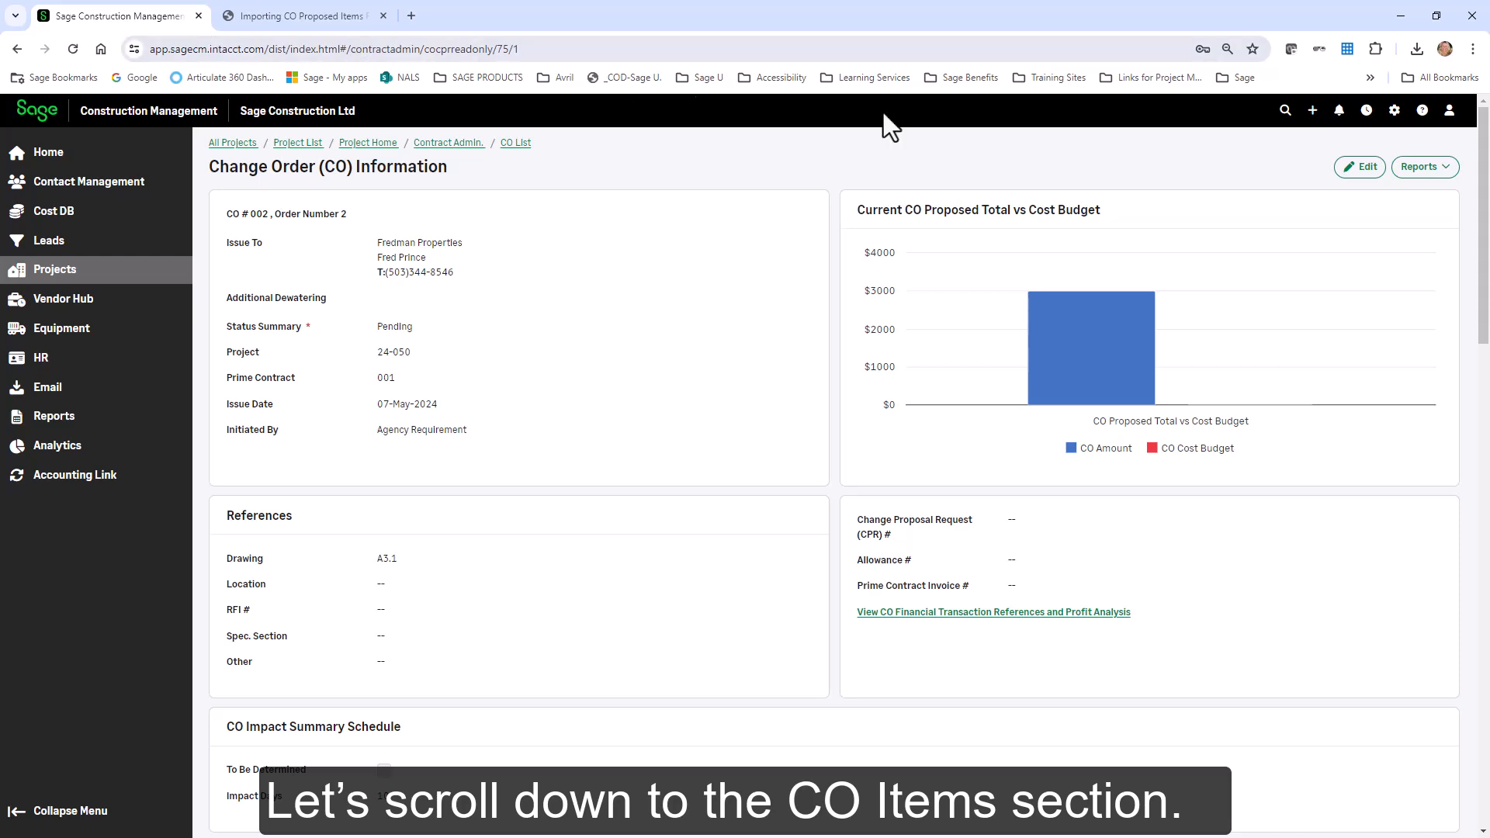
{"action": "left_click_drag", "start_coordinate": [1480, 232], "coordinate": [1478, 539]}
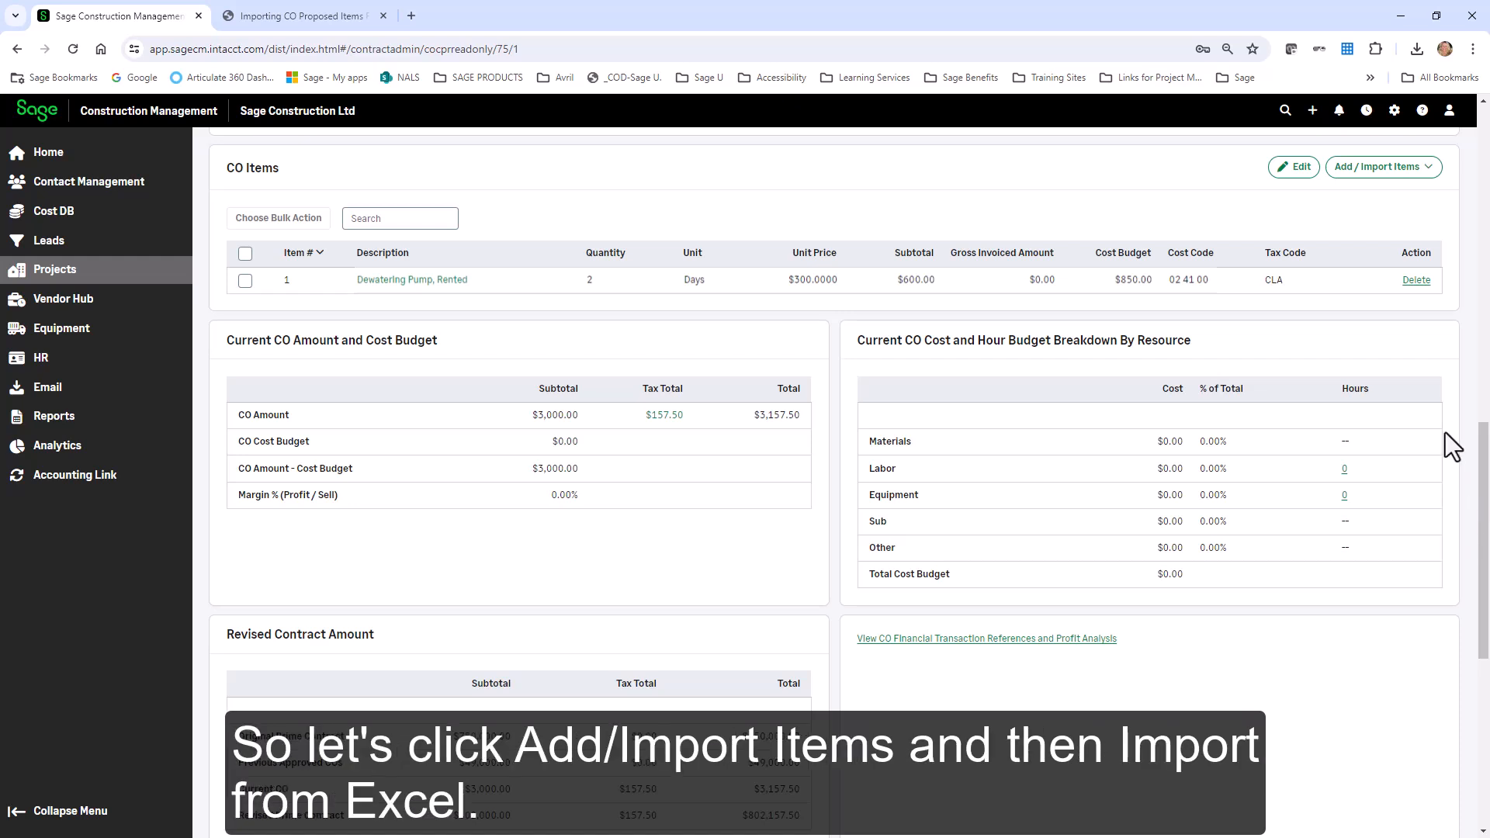
{"action": "left_click", "coordinate": [1369, 169]}
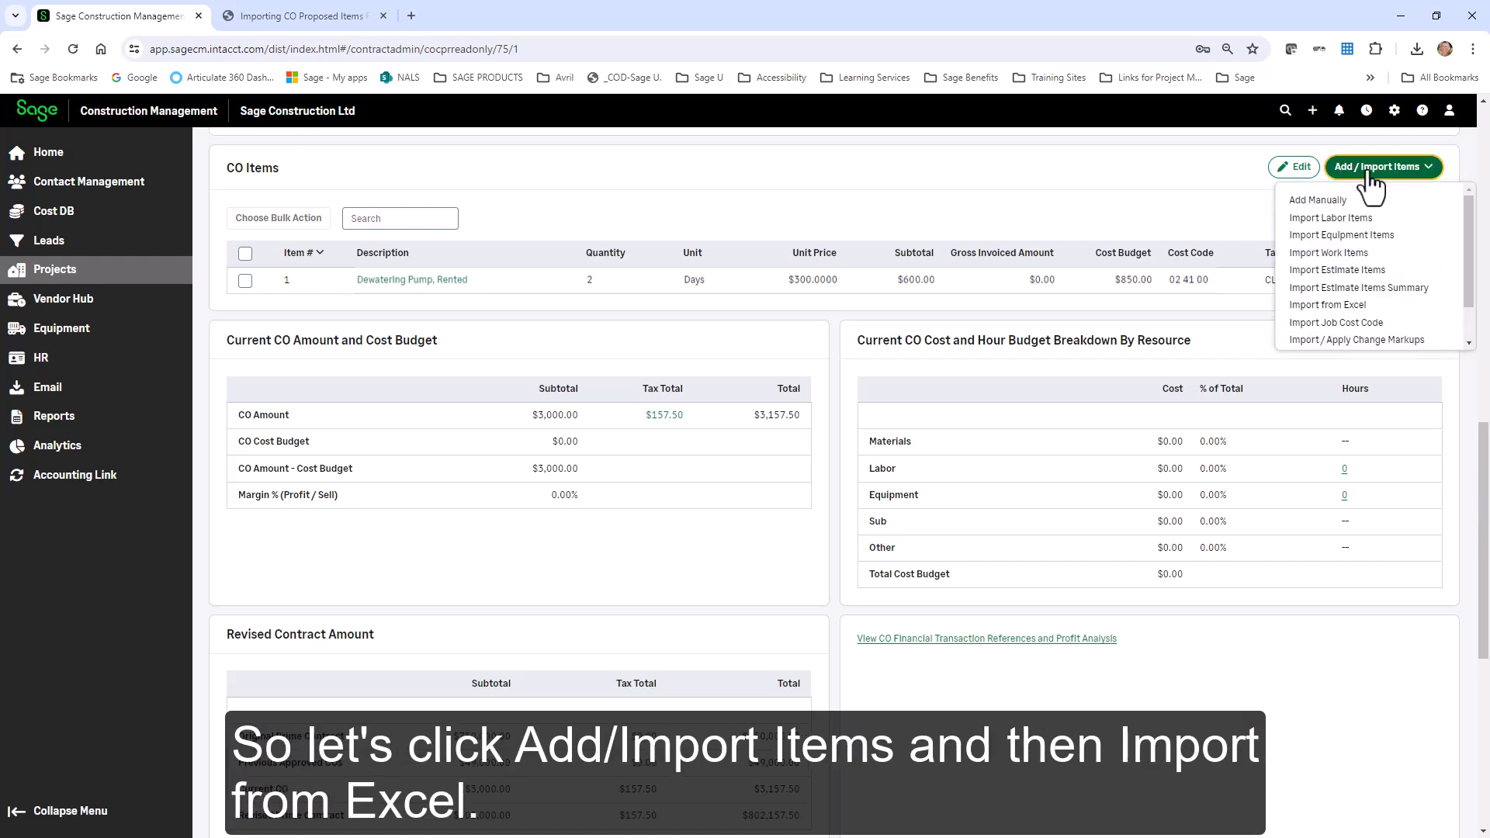
{"action": "left_click", "coordinate": [1345, 306]}
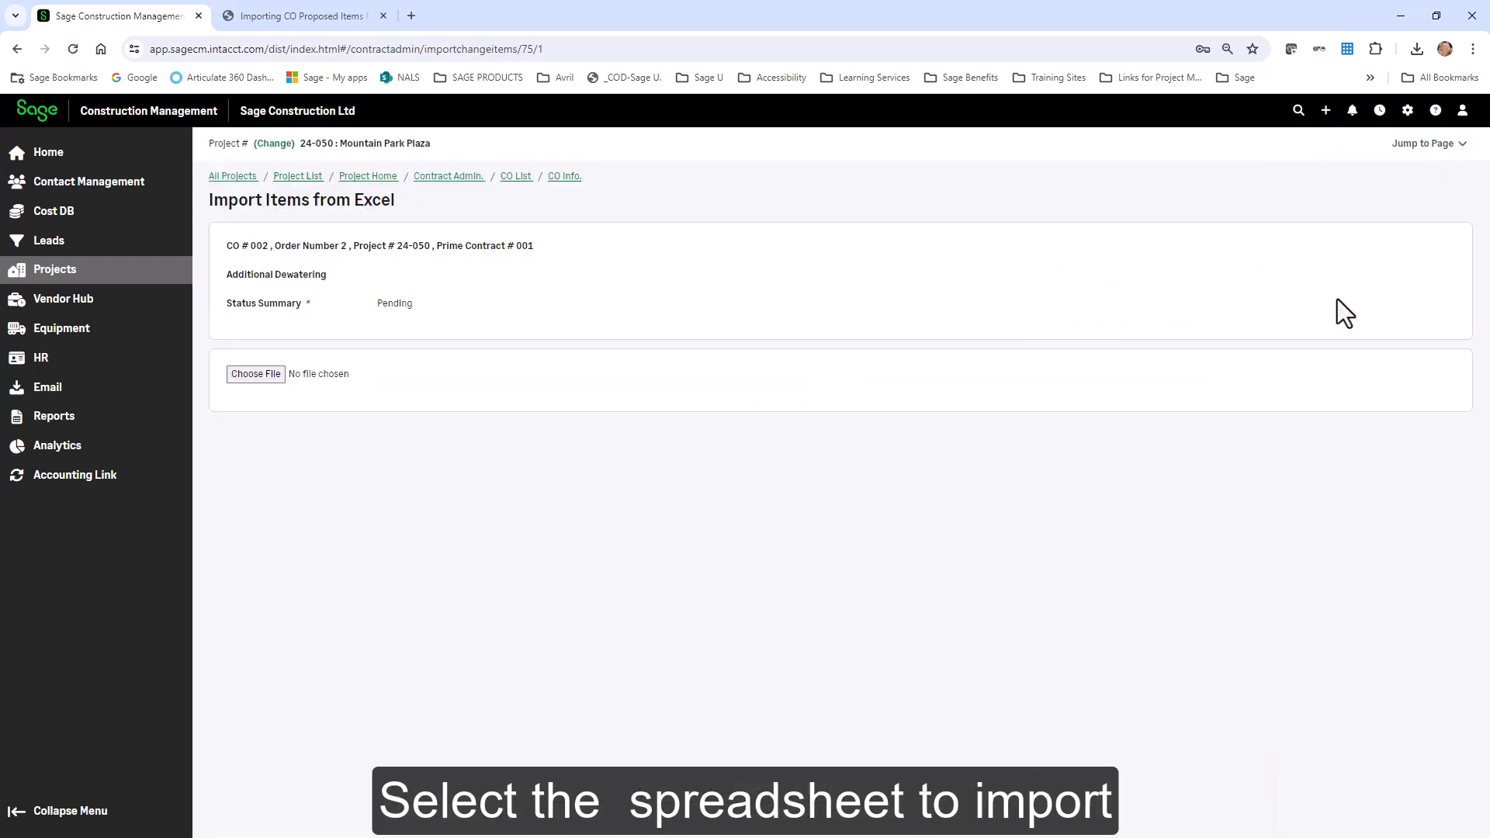
{"action": "left_click", "coordinate": [256, 376]}
{"action": "left_click", "coordinate": [588, 218]}
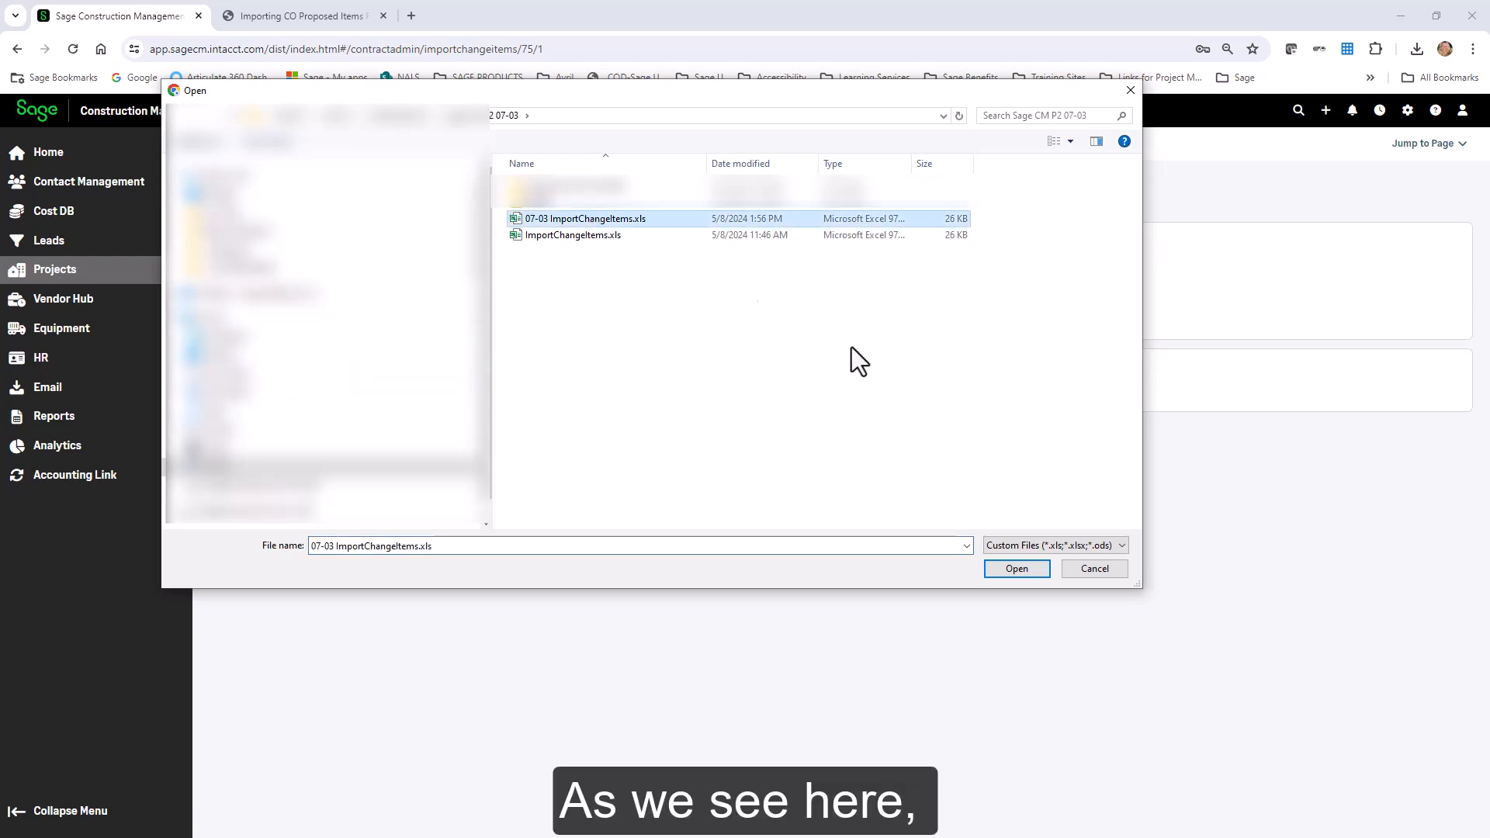
{"action": "left_click", "coordinate": [1017, 569]}
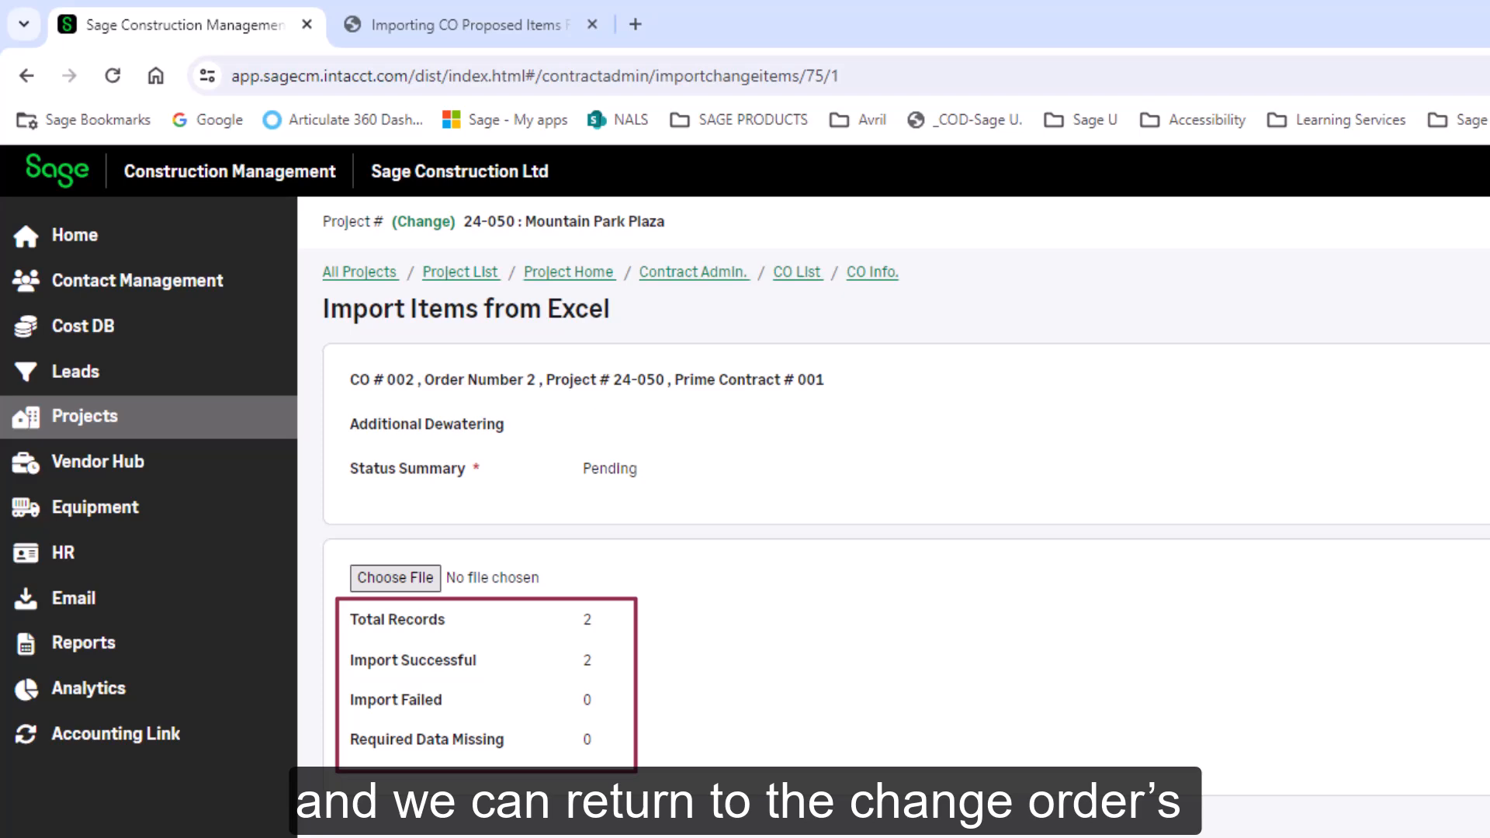
Go back to the change order information and review its CO items, cost budget and revised contract amount.
{"action": "left_click", "coordinate": [855, 273]}
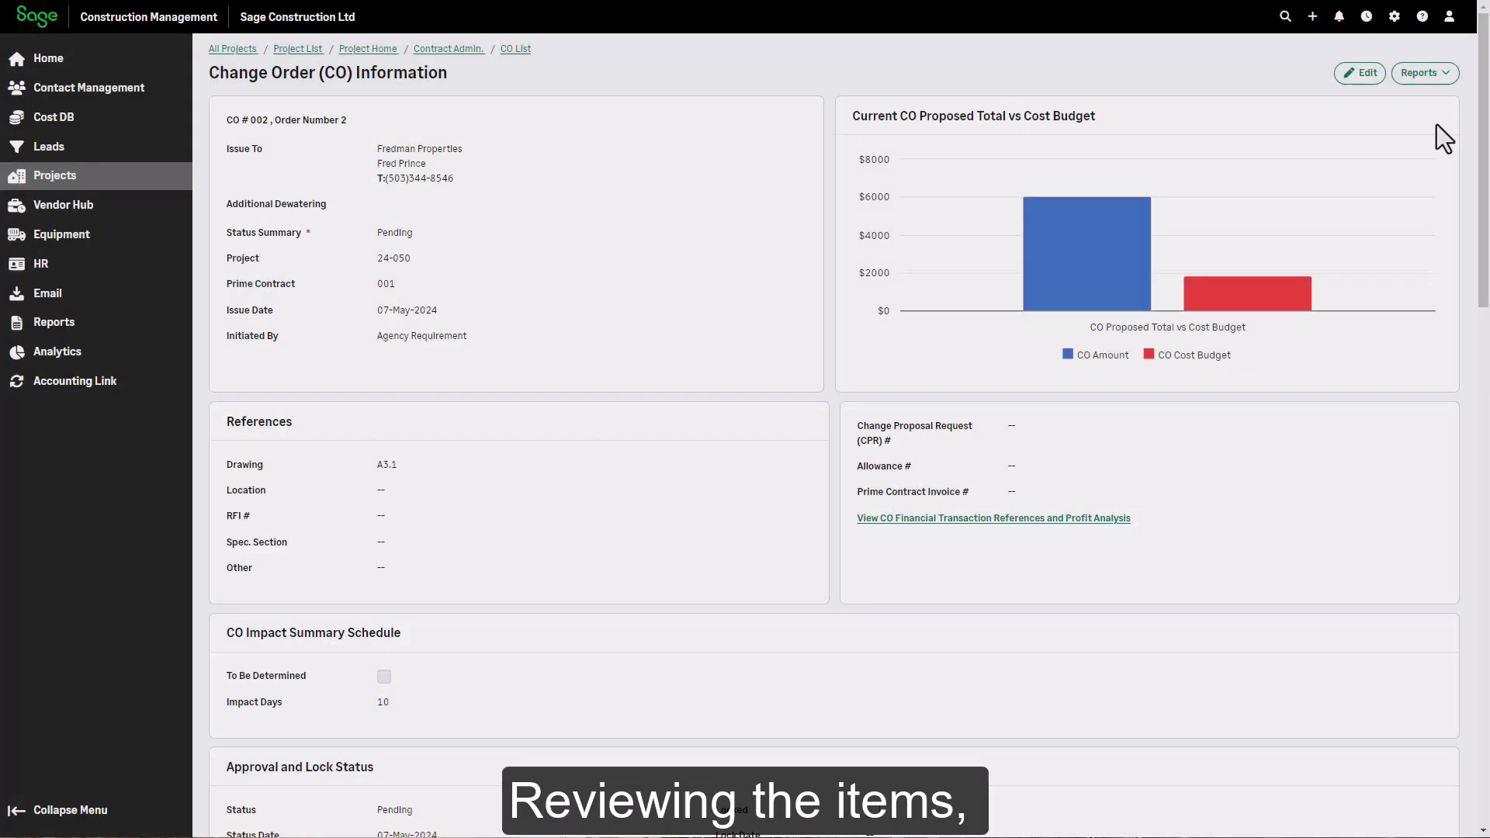
{"action": "scroll", "coordinate": [1436, 136], "scroll_direction": "down", "scroll_amount": 3}
{"action": "scroll", "coordinate": [832, 434], "scroll_direction": "down", "scroll_amount": 10}
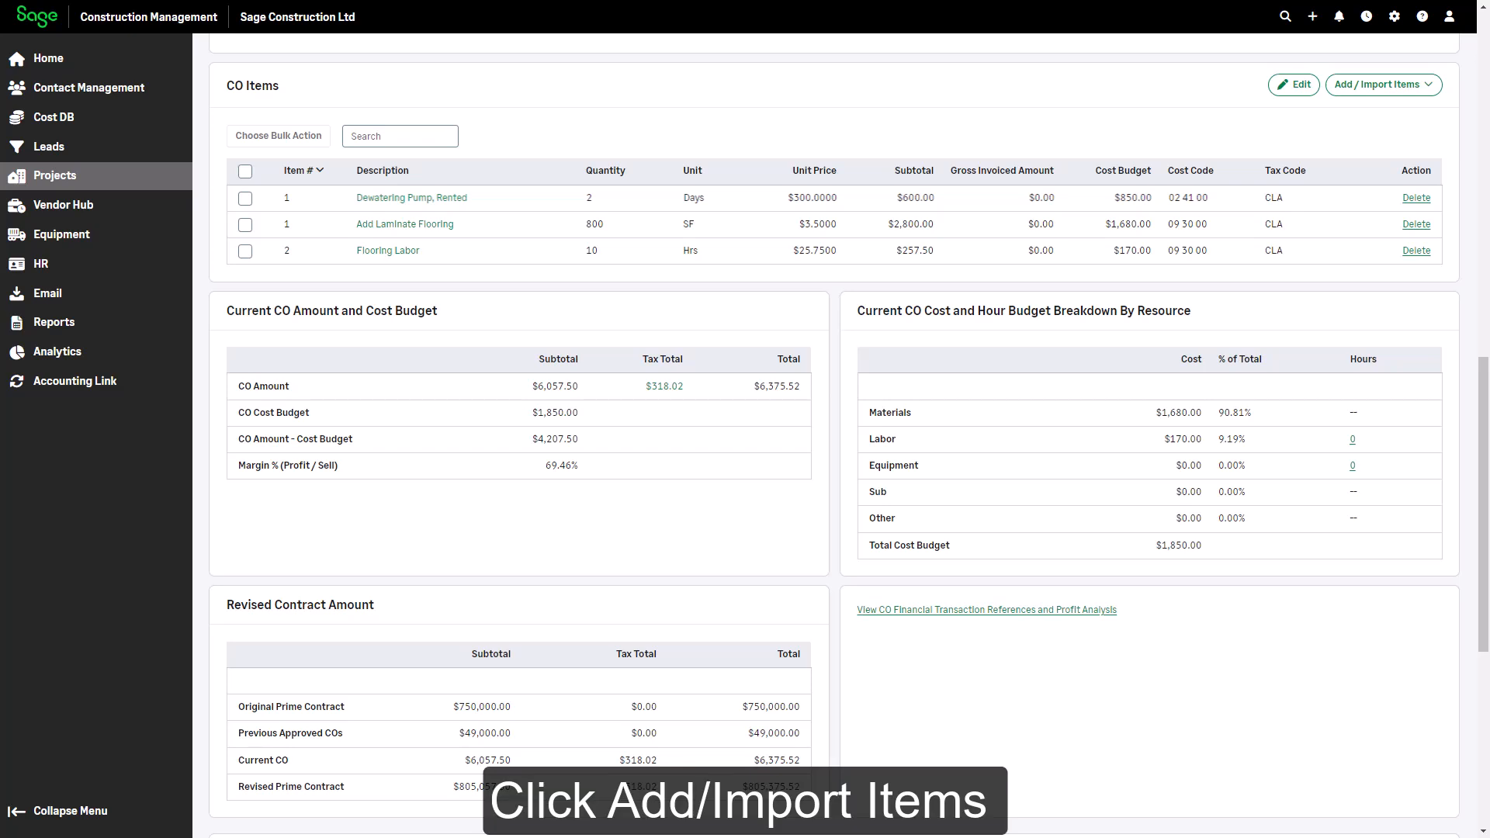
Import the default Profit markup into the change order's CO items.
{"action": "left_click", "coordinate": [1367, 88]}
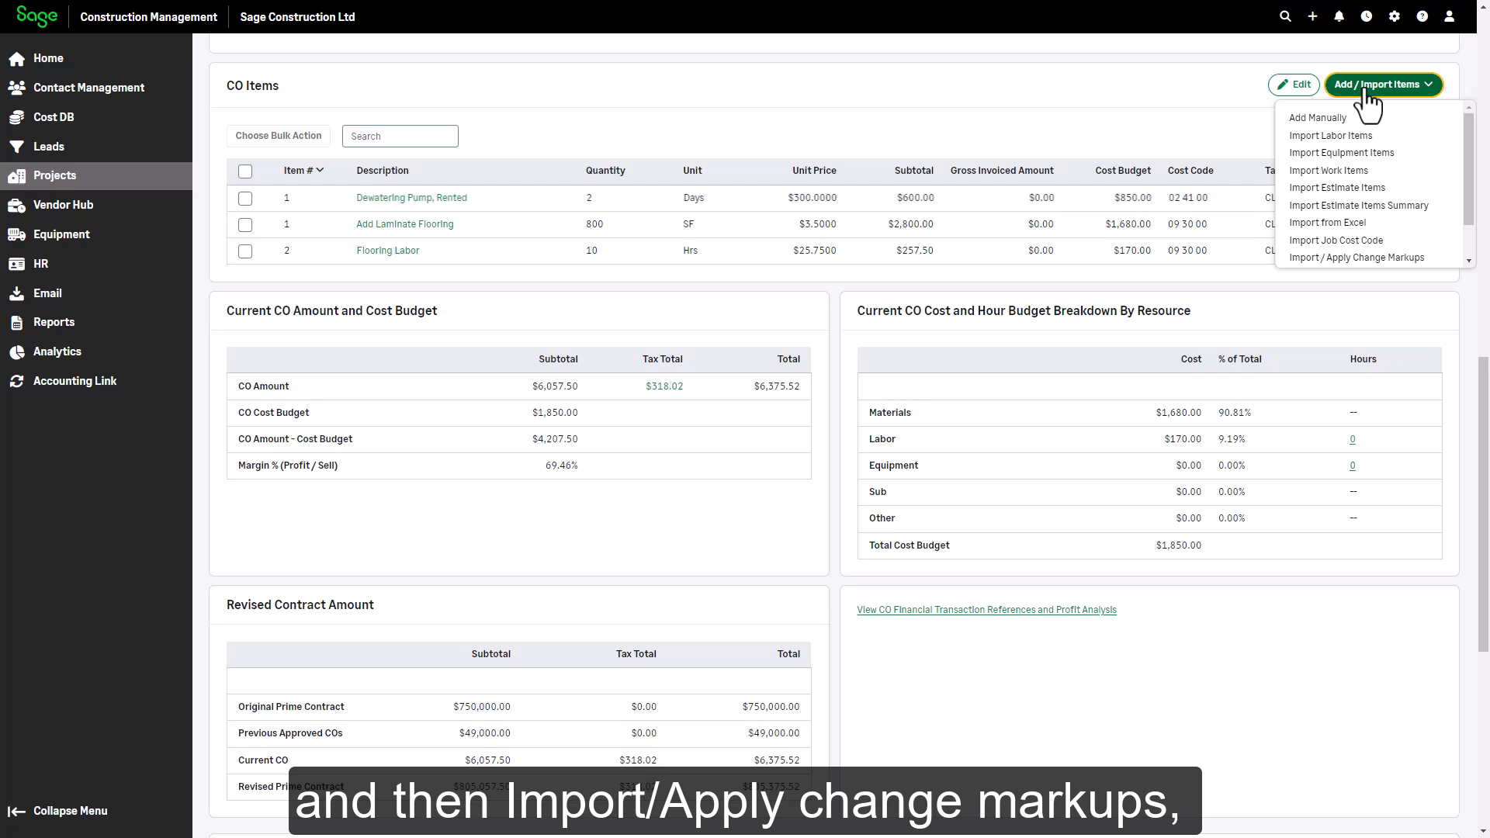
{"action": "left_click", "coordinate": [1344, 258]}
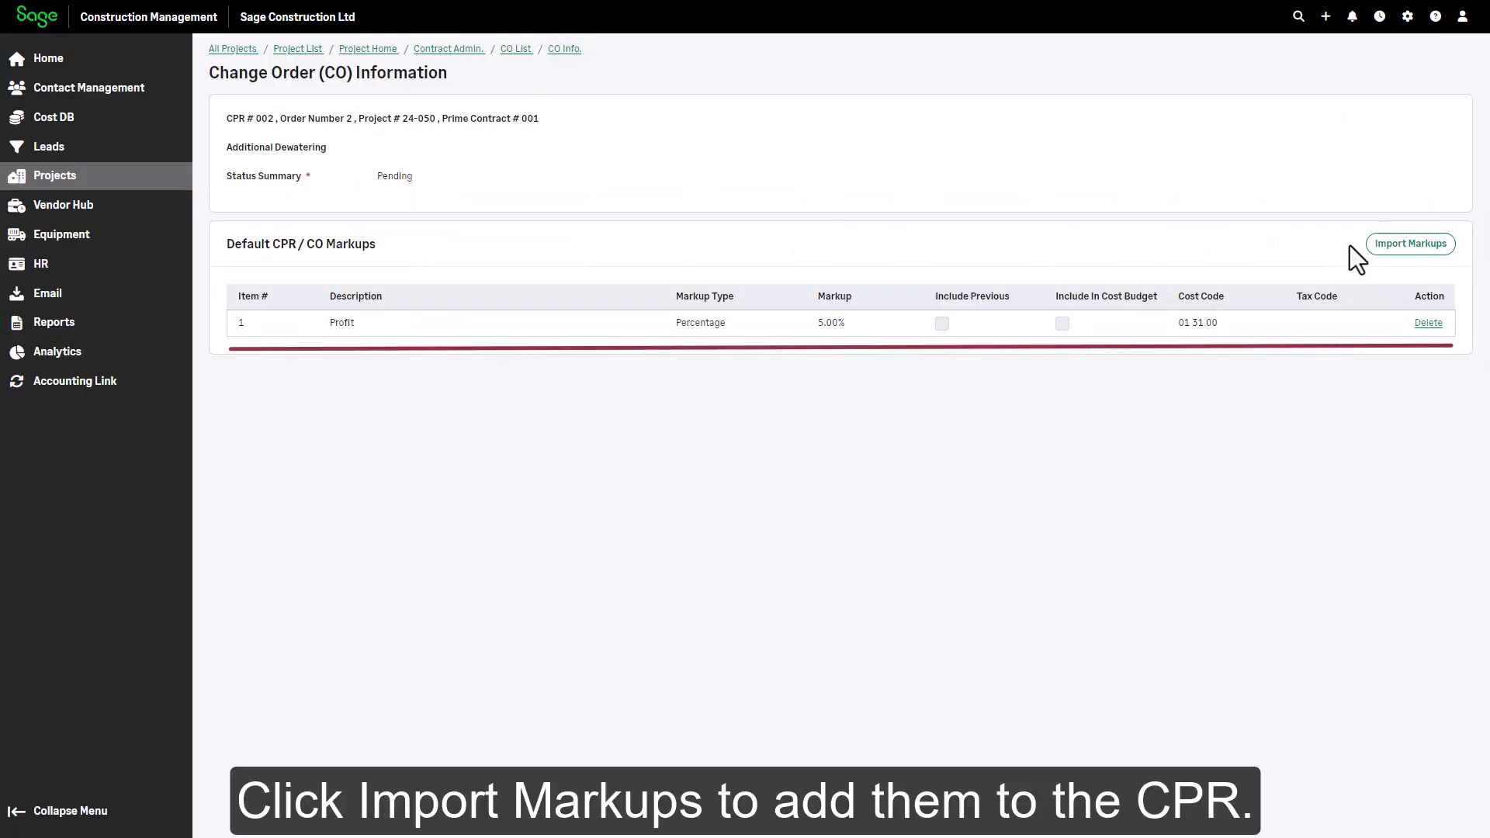
{"action": "left_click", "coordinate": [1420, 249]}
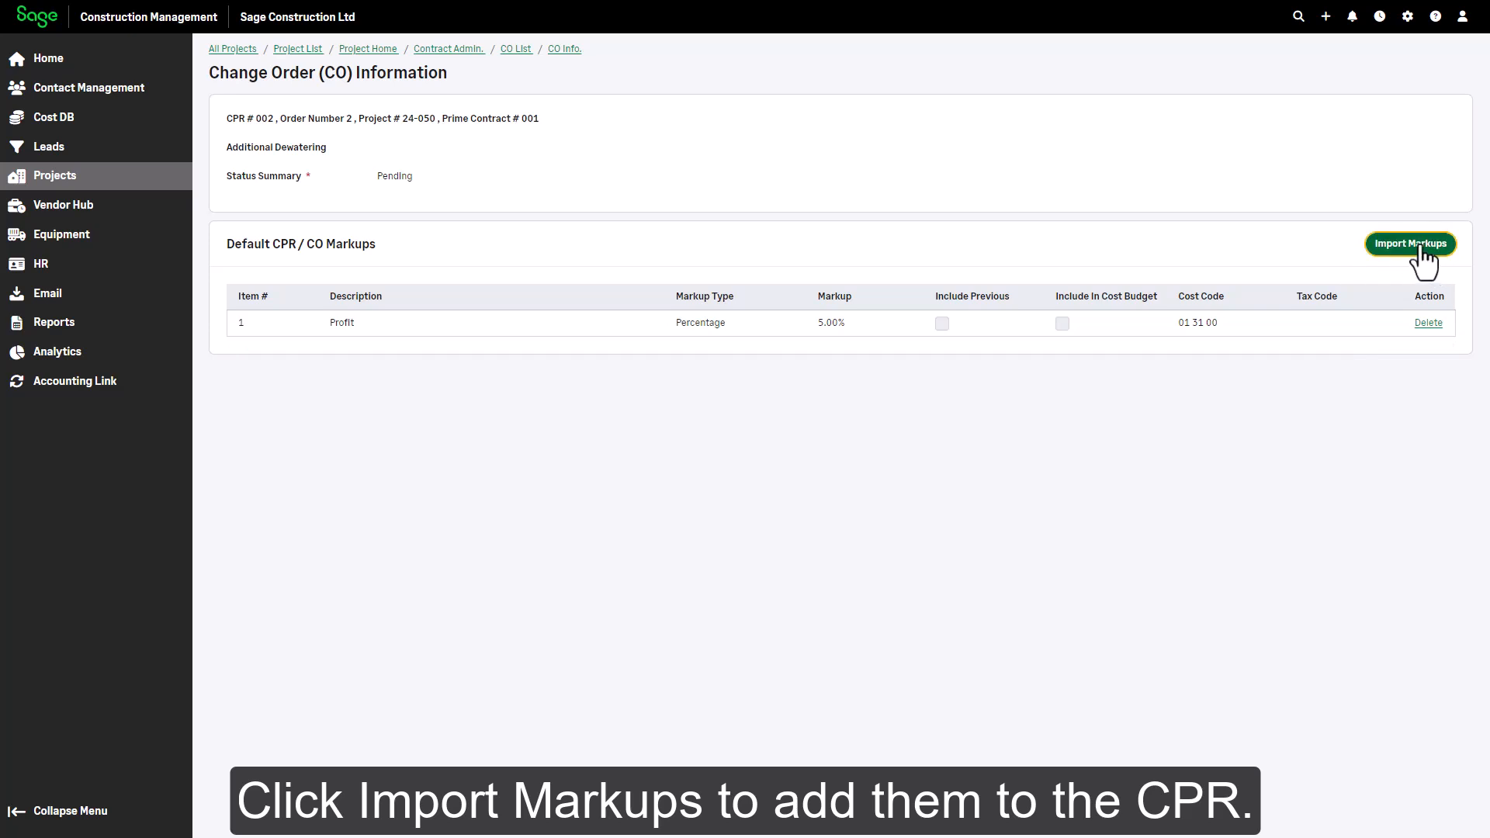
{"action": "left_click", "coordinate": [817, 100]}
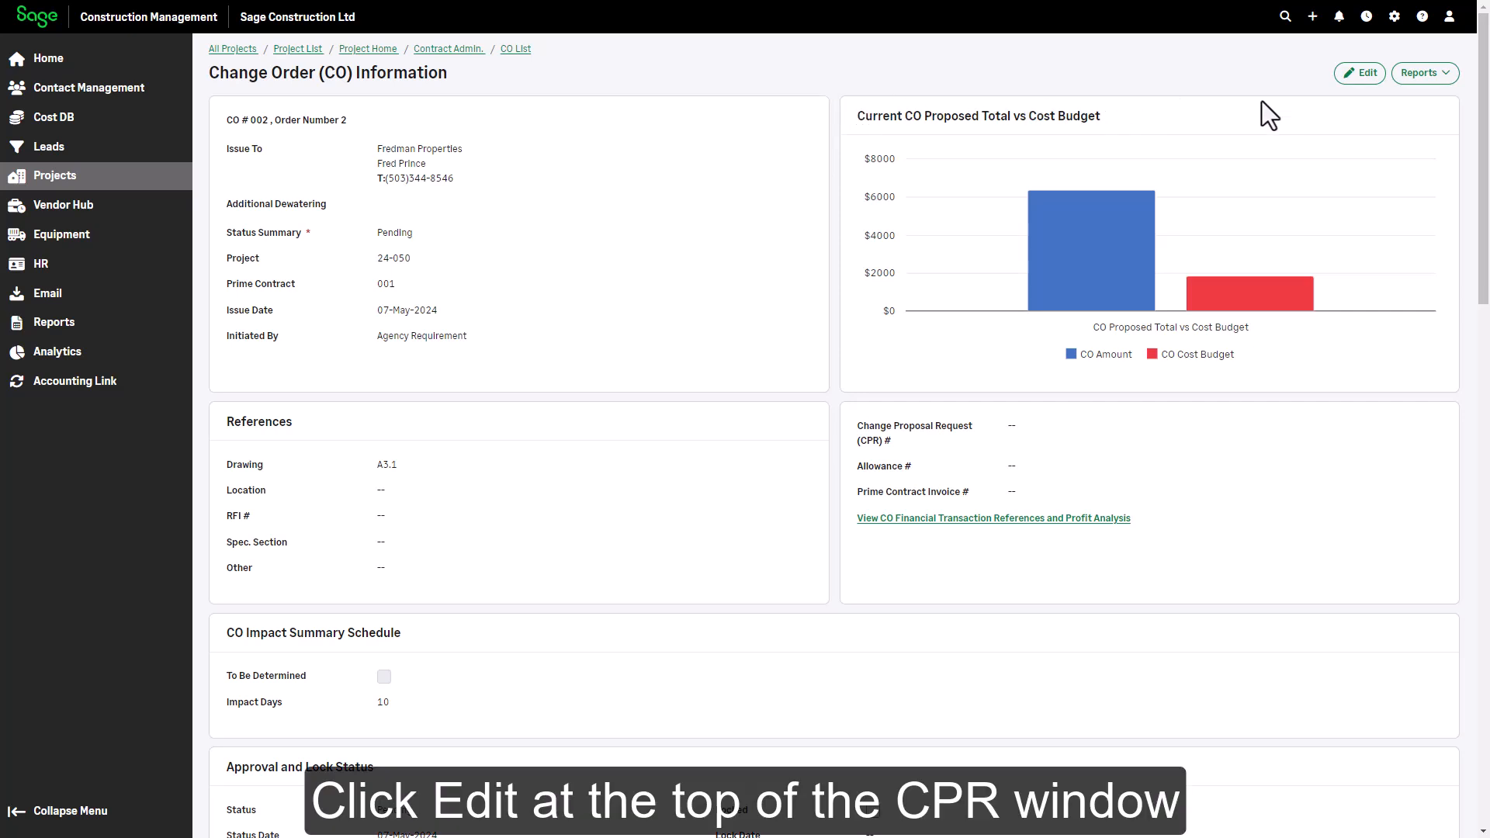
Check the schedule impact in the change order's editable details and leave without saving.
{"action": "left_click", "coordinate": [1358, 76]}
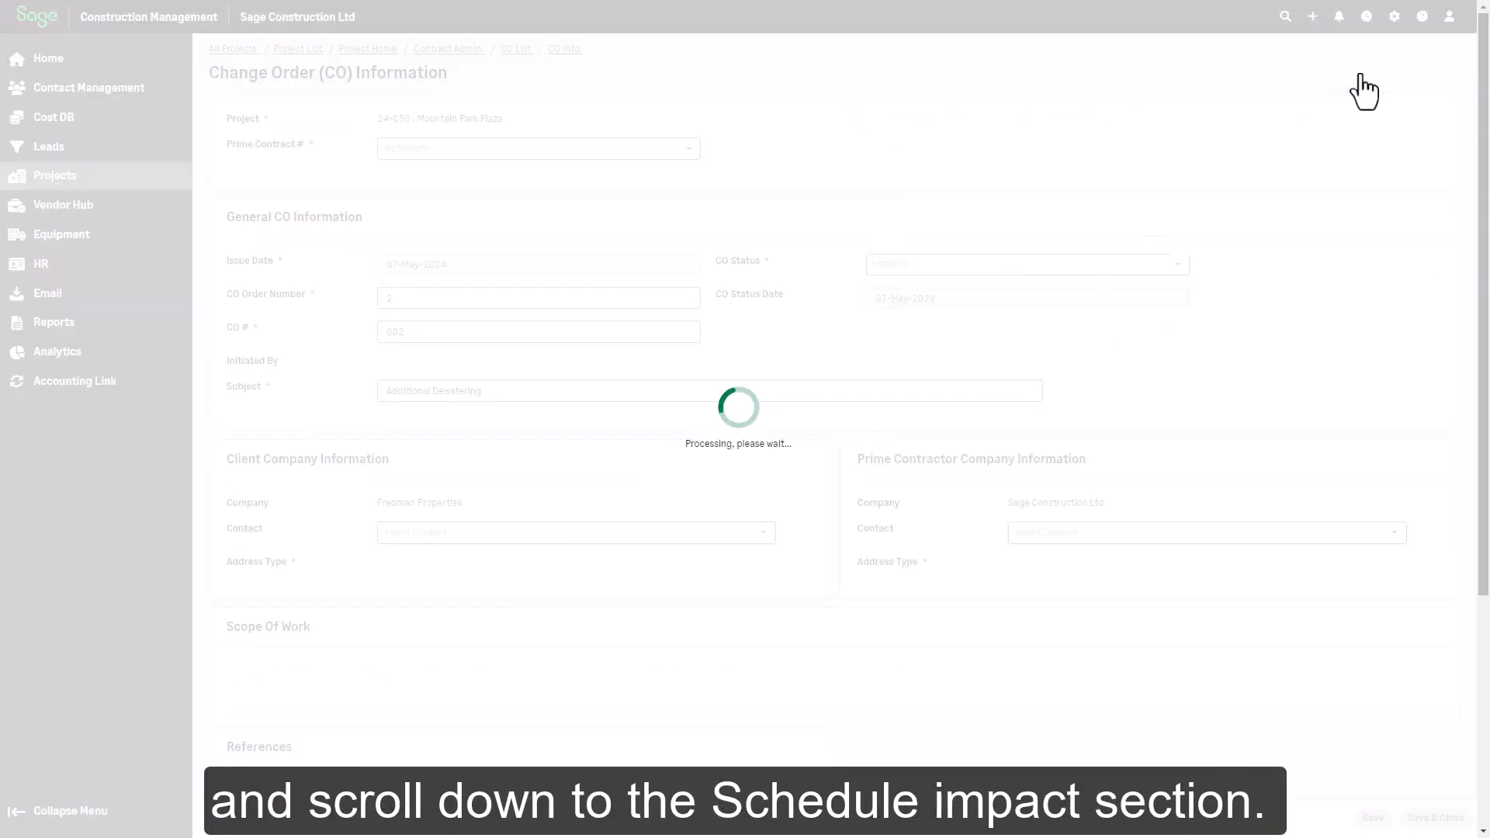
{"action": "left_click_drag", "start_coordinate": [1482, 100], "coordinate": [1483, 442]}
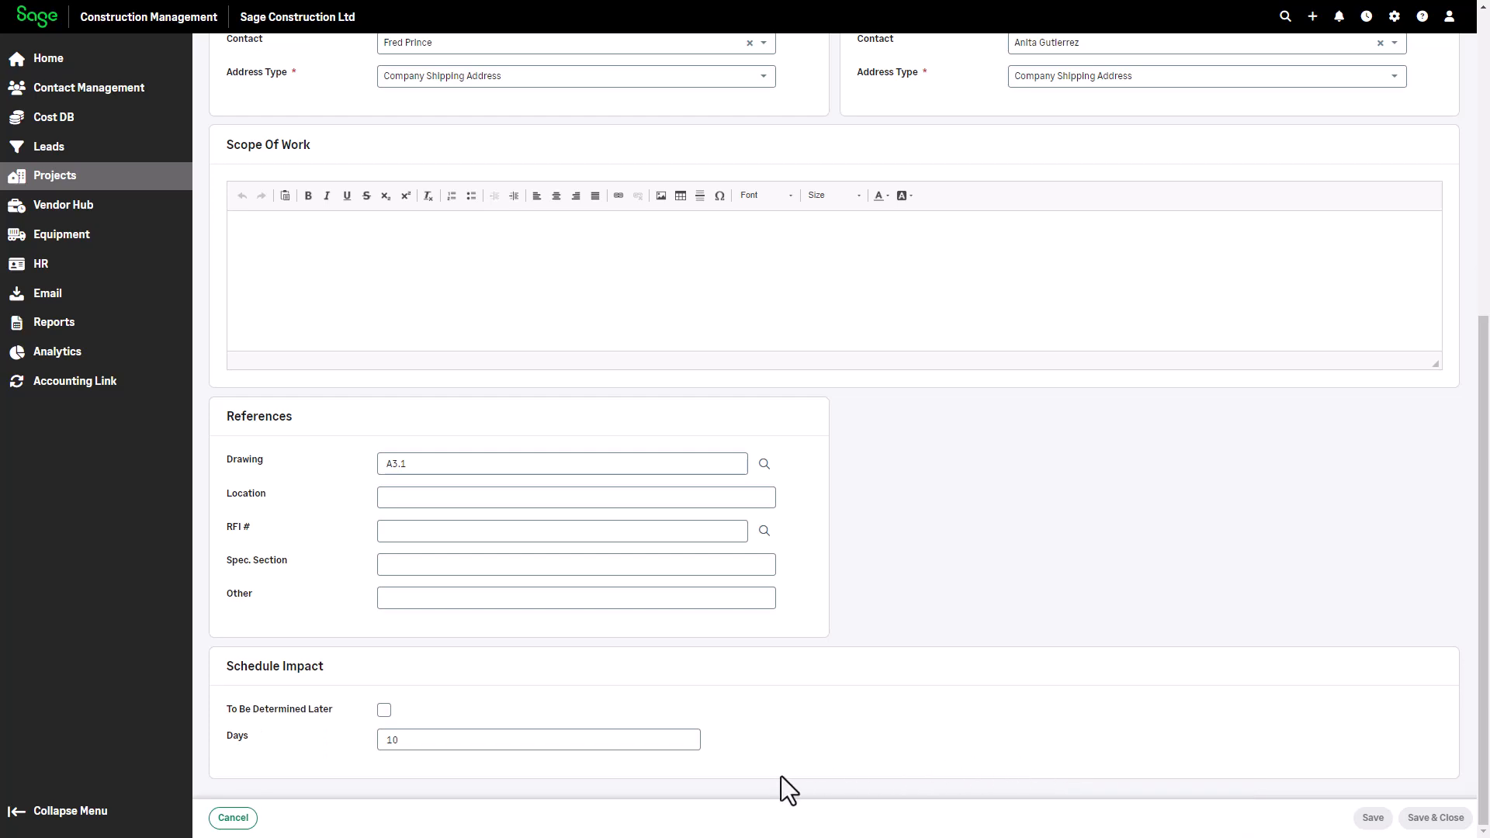
{"action": "left_click", "coordinate": [233, 818]}
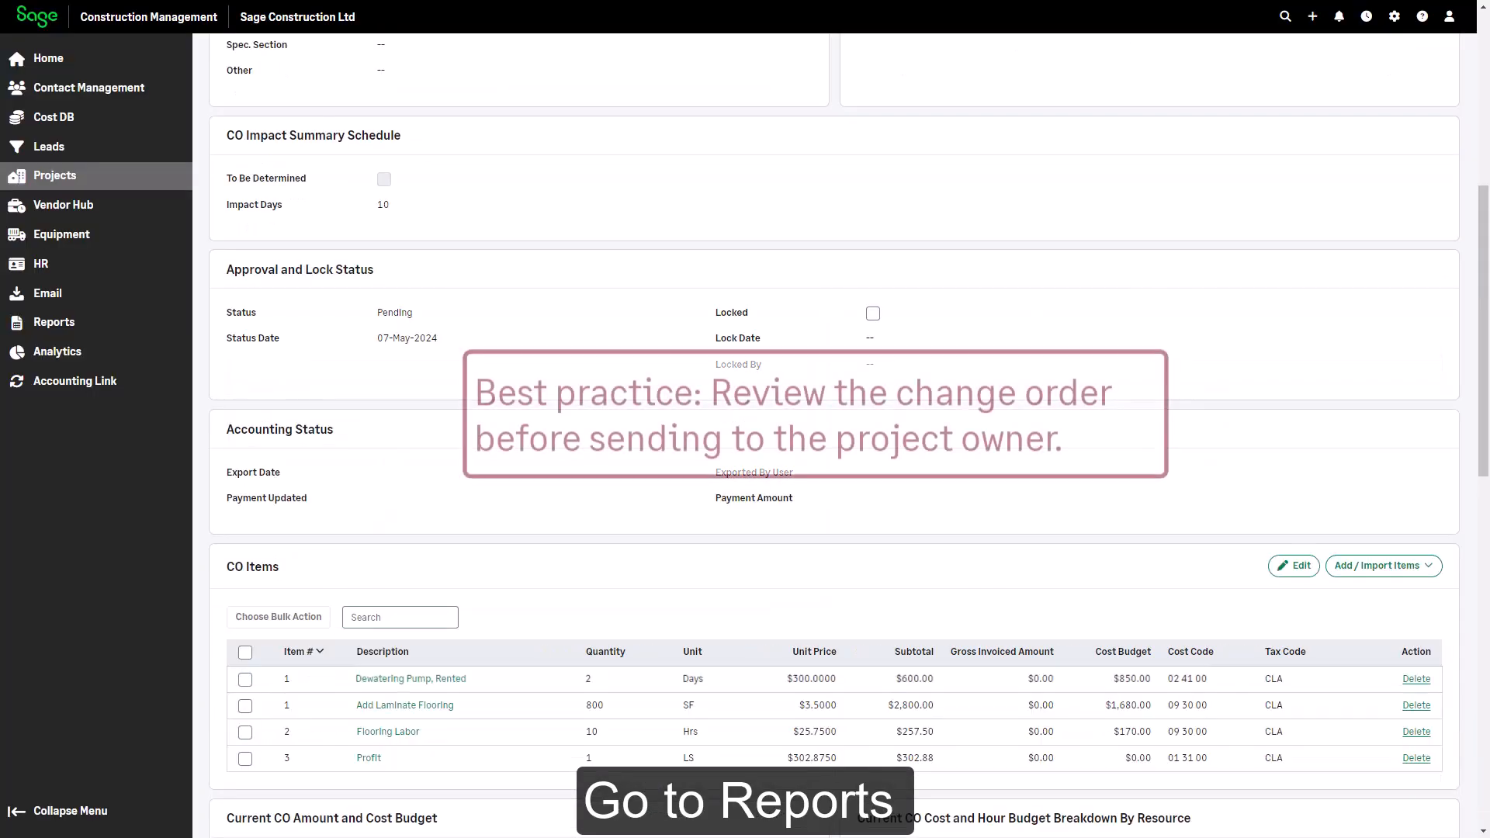
Generate the dewatering change order's CO Proposal in the Items Summed By Owner Code format and save it as PDF to Linked Files.
{"action": "left_click_drag", "start_coordinate": [1479, 222], "coordinate": [1485, 31]}
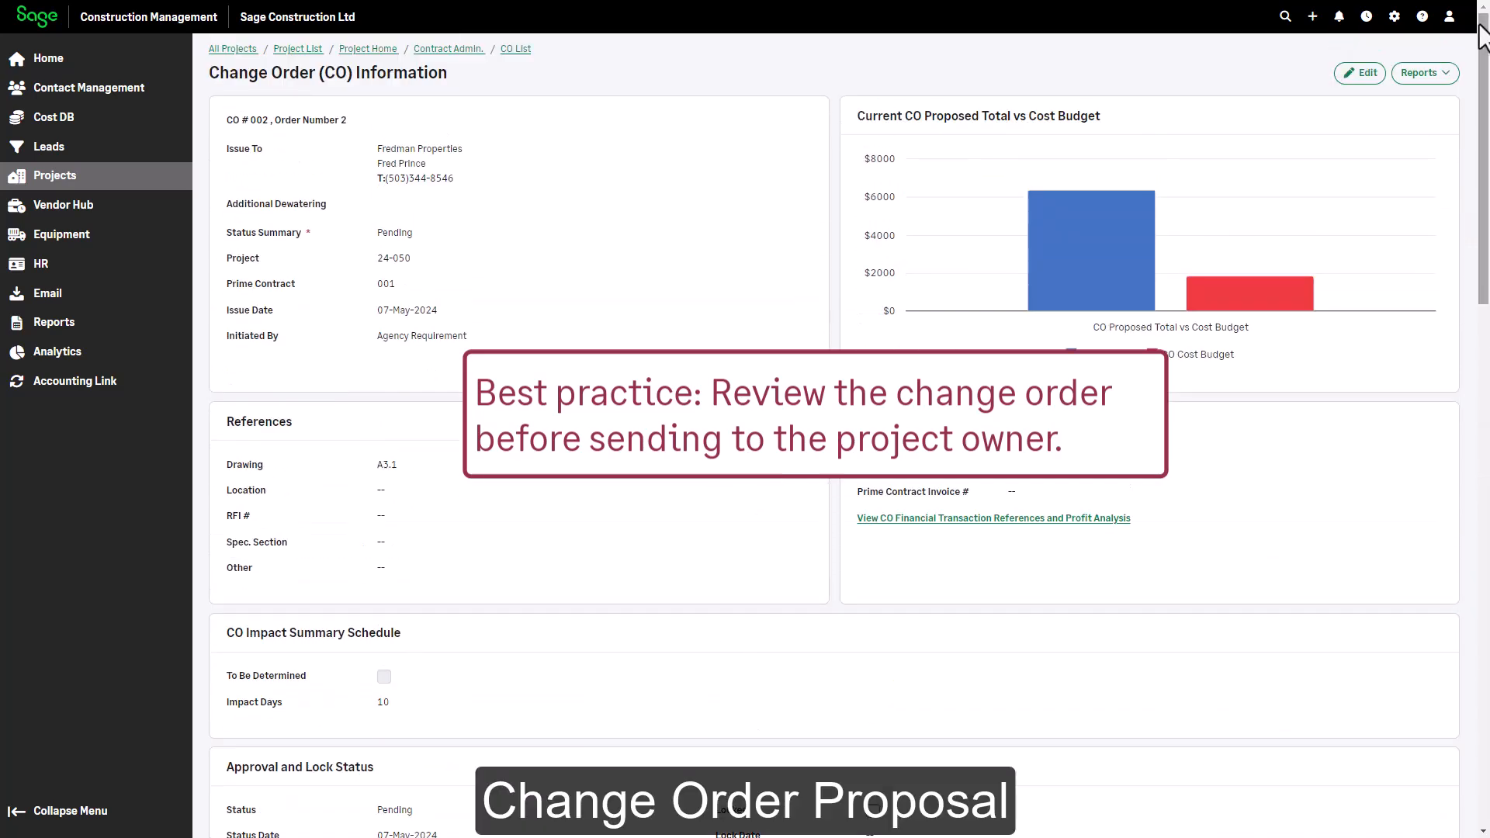
{"action": "left_click", "coordinate": [1432, 73]}
{"action": "left_click", "coordinate": [1420, 102]}
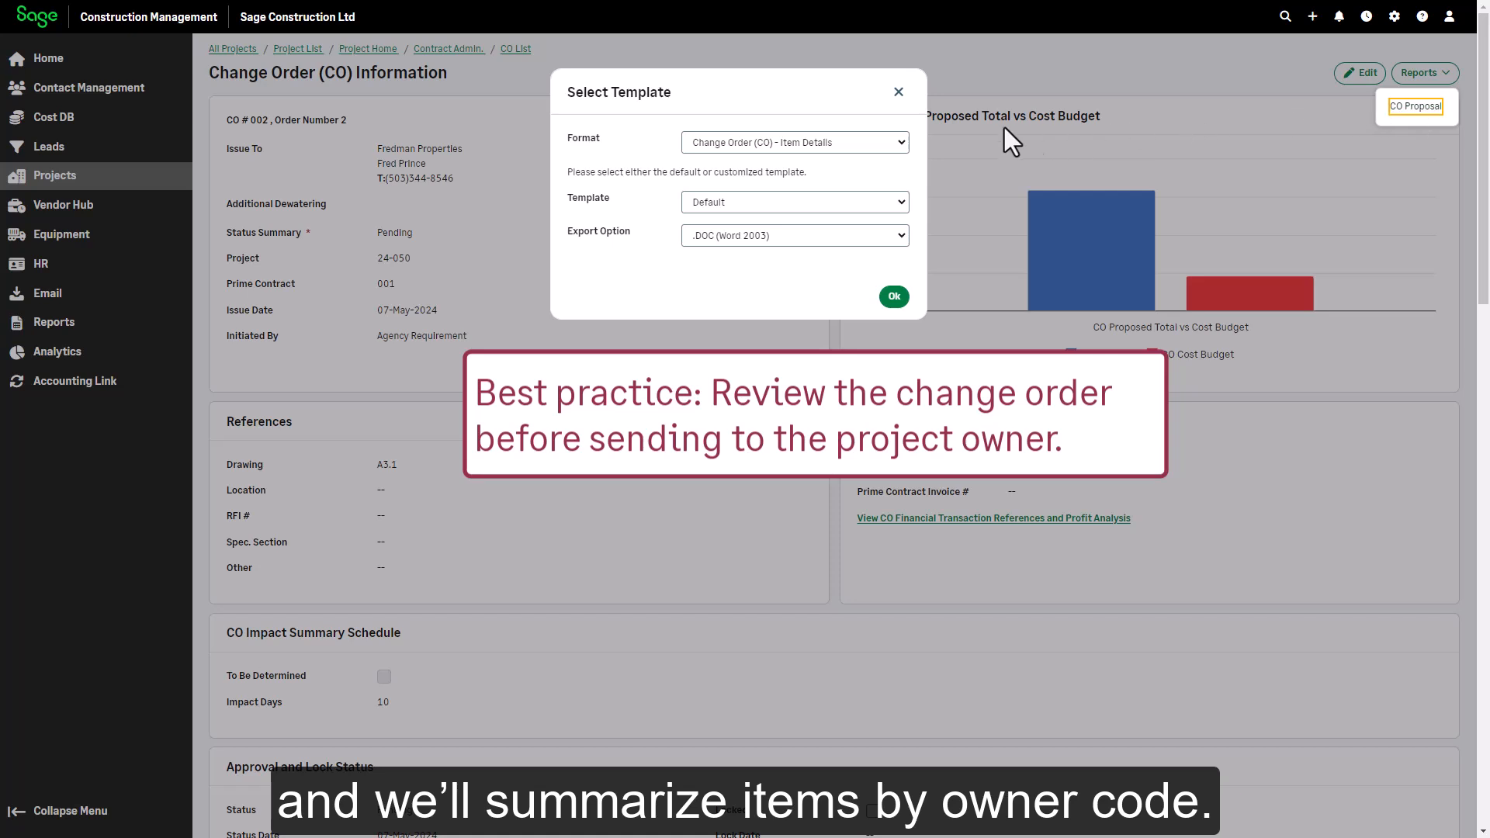
{"action": "left_click", "coordinate": [901, 142]}
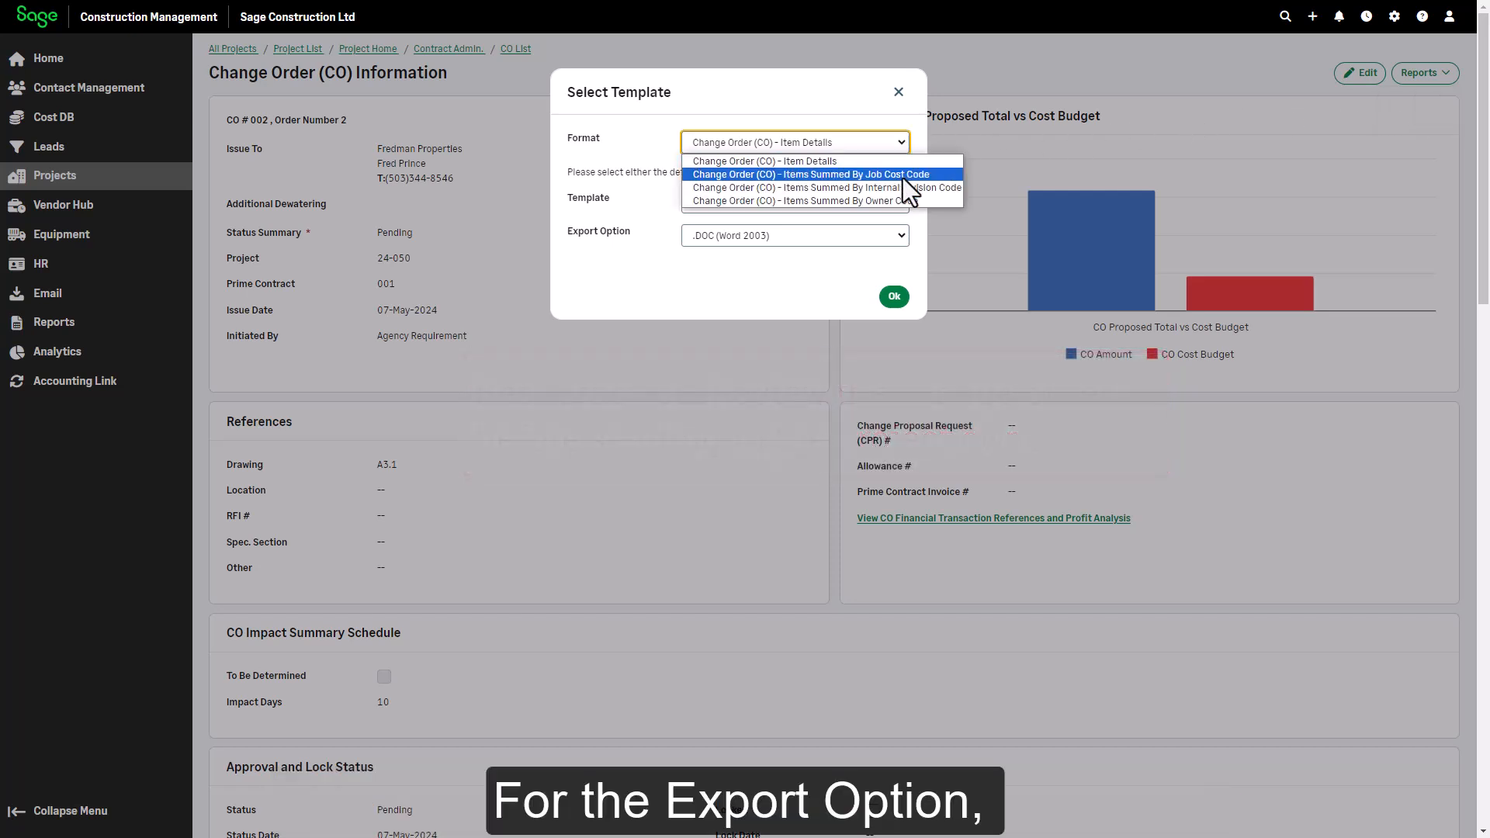
{"action": "left_click", "coordinate": [919, 203]}
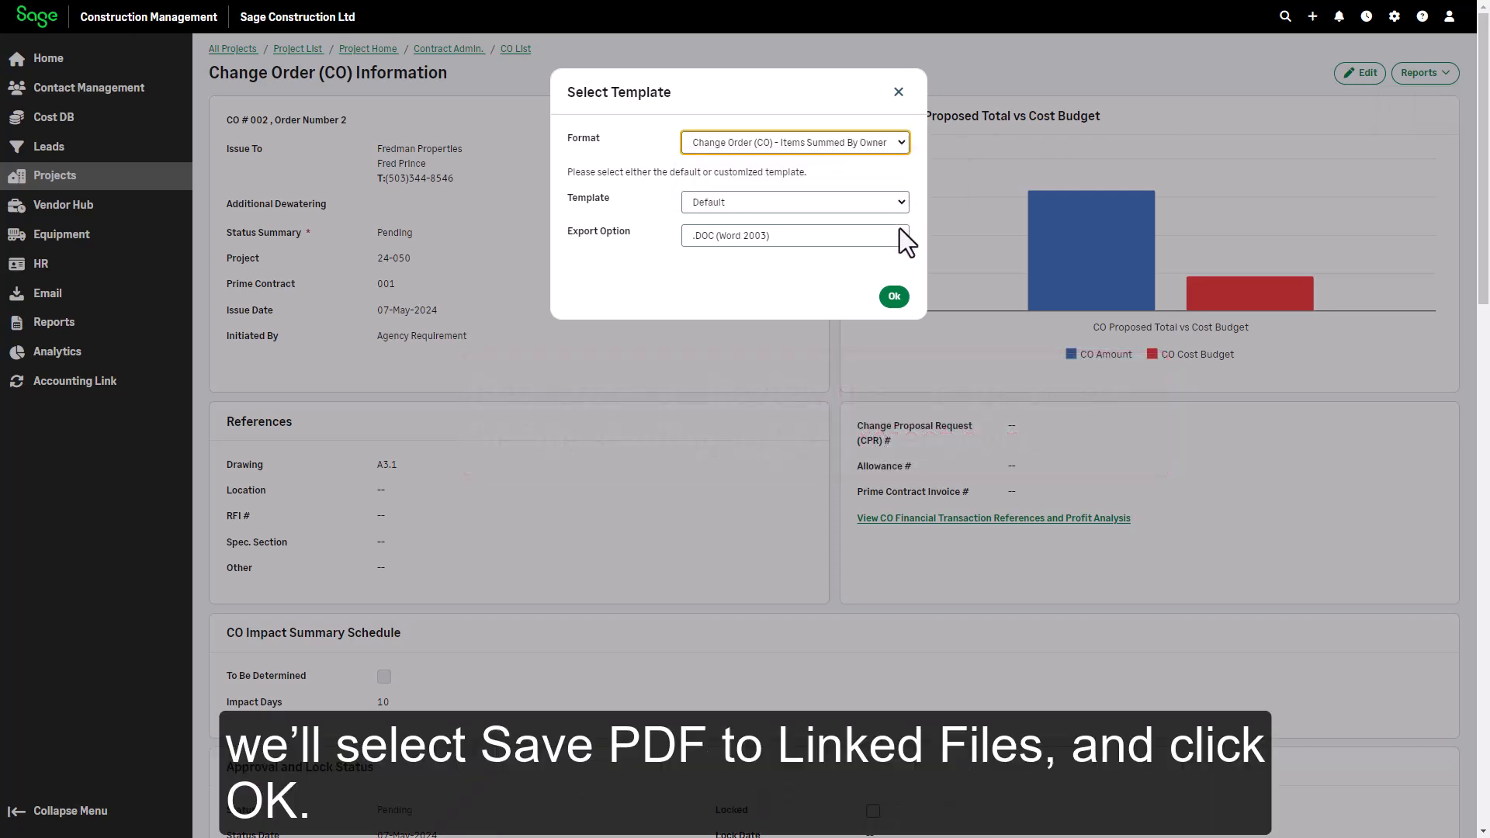
{"action": "left_click", "coordinate": [900, 235]}
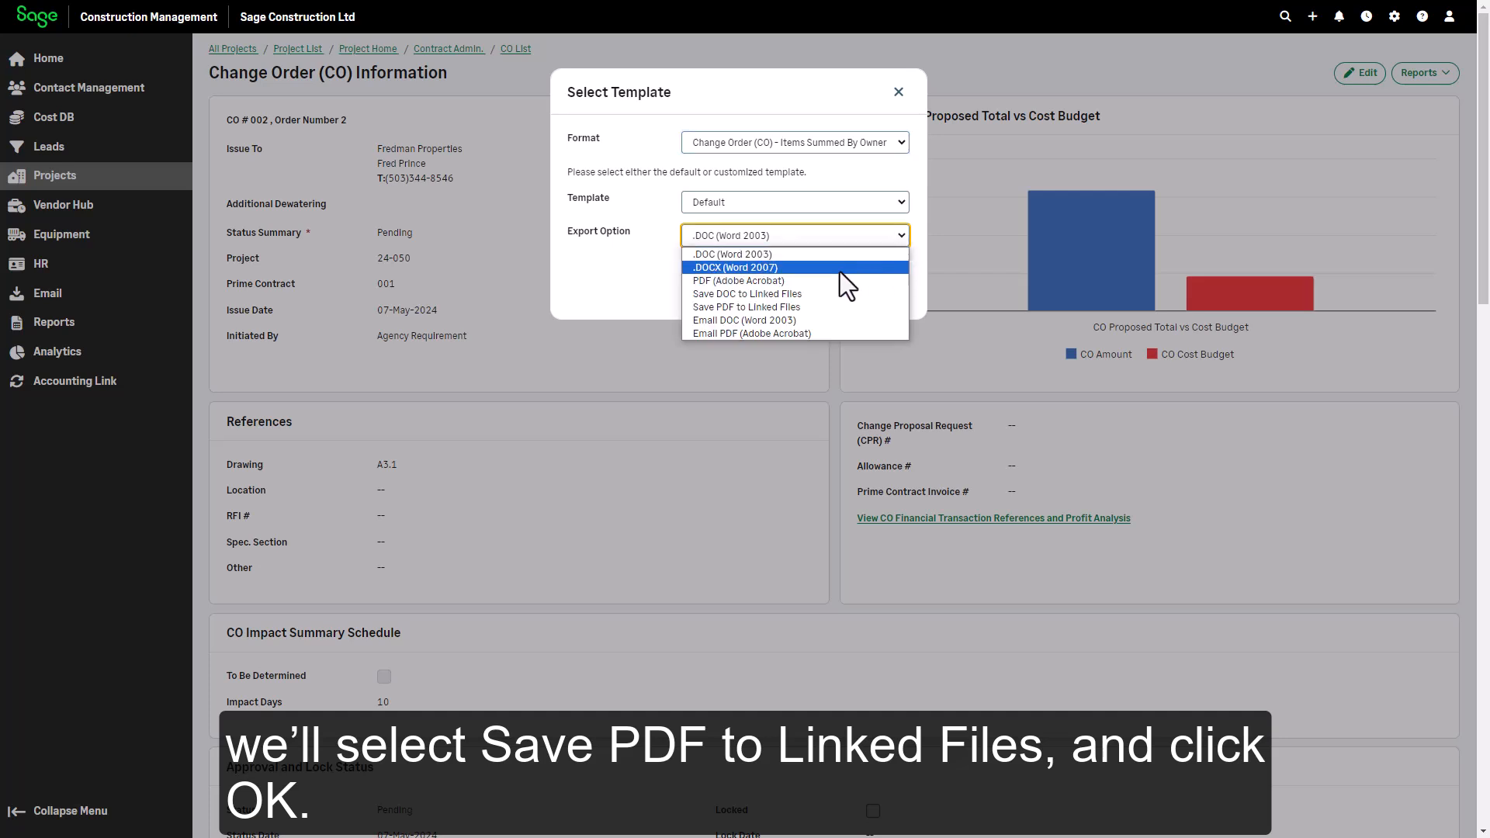
{"action": "left_click", "coordinate": [808, 305]}
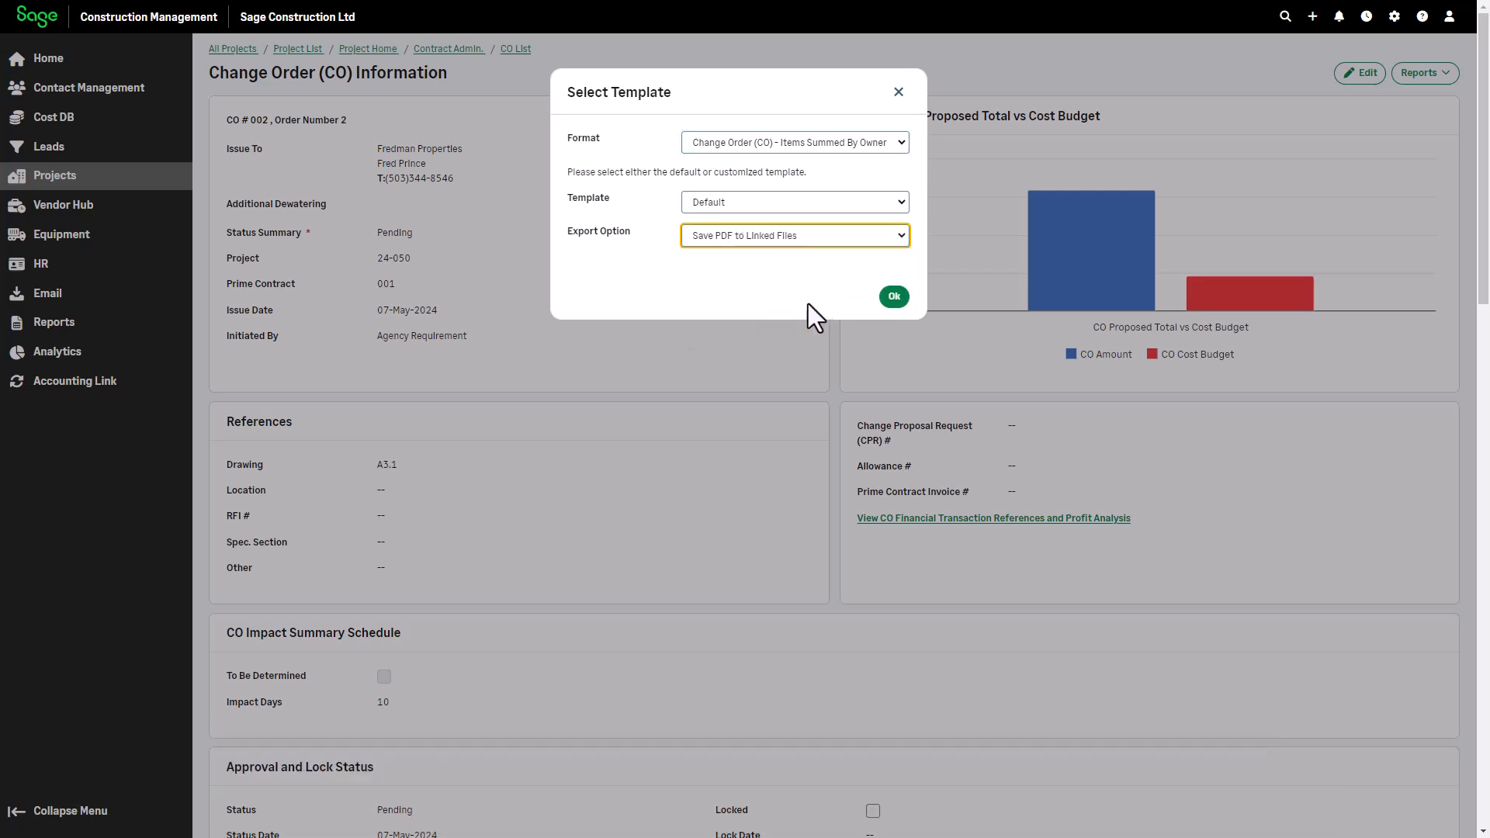
{"action": "left_click", "coordinate": [891, 297]}
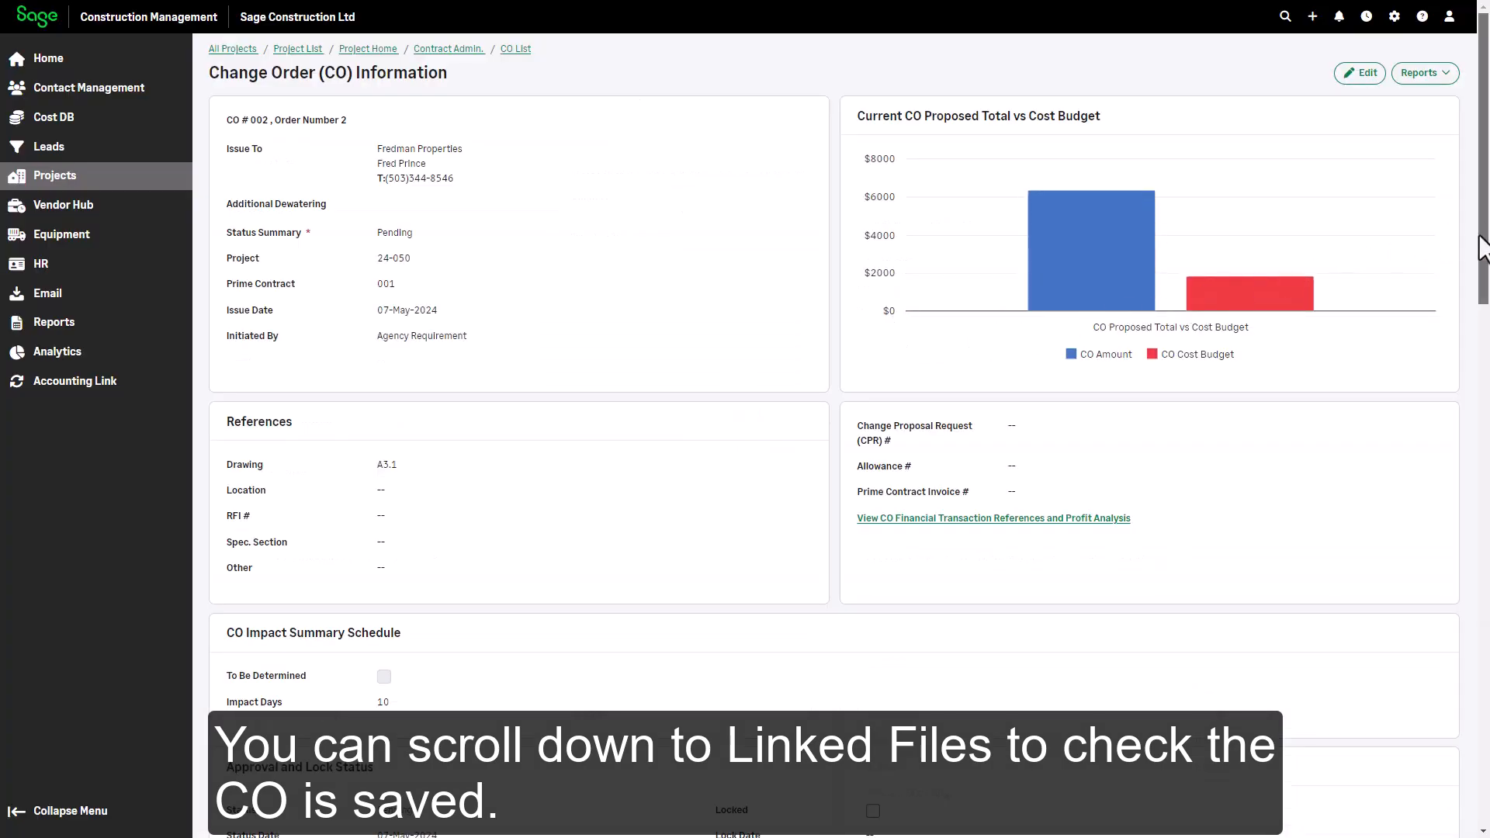
{"action": "left_click_drag", "start_coordinate": [1486, 227], "coordinate": [1486, 264]}
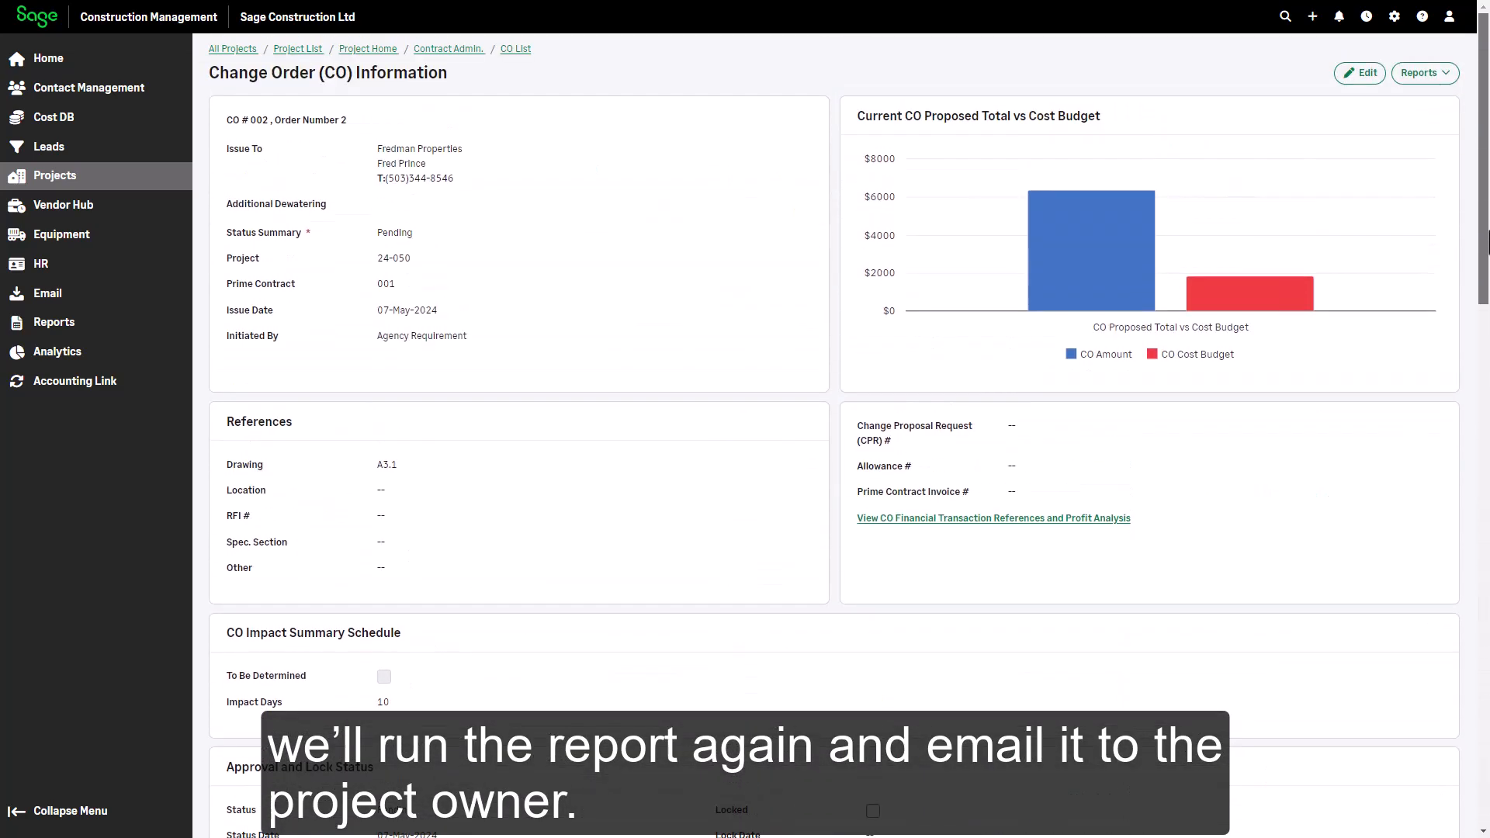
Run the CO Proposal again with items summed by owner code and email it as a PDF to the project owner's contact.
{"action": "left_click", "coordinate": [1420, 73]}
{"action": "left_click", "coordinate": [1417, 109]}
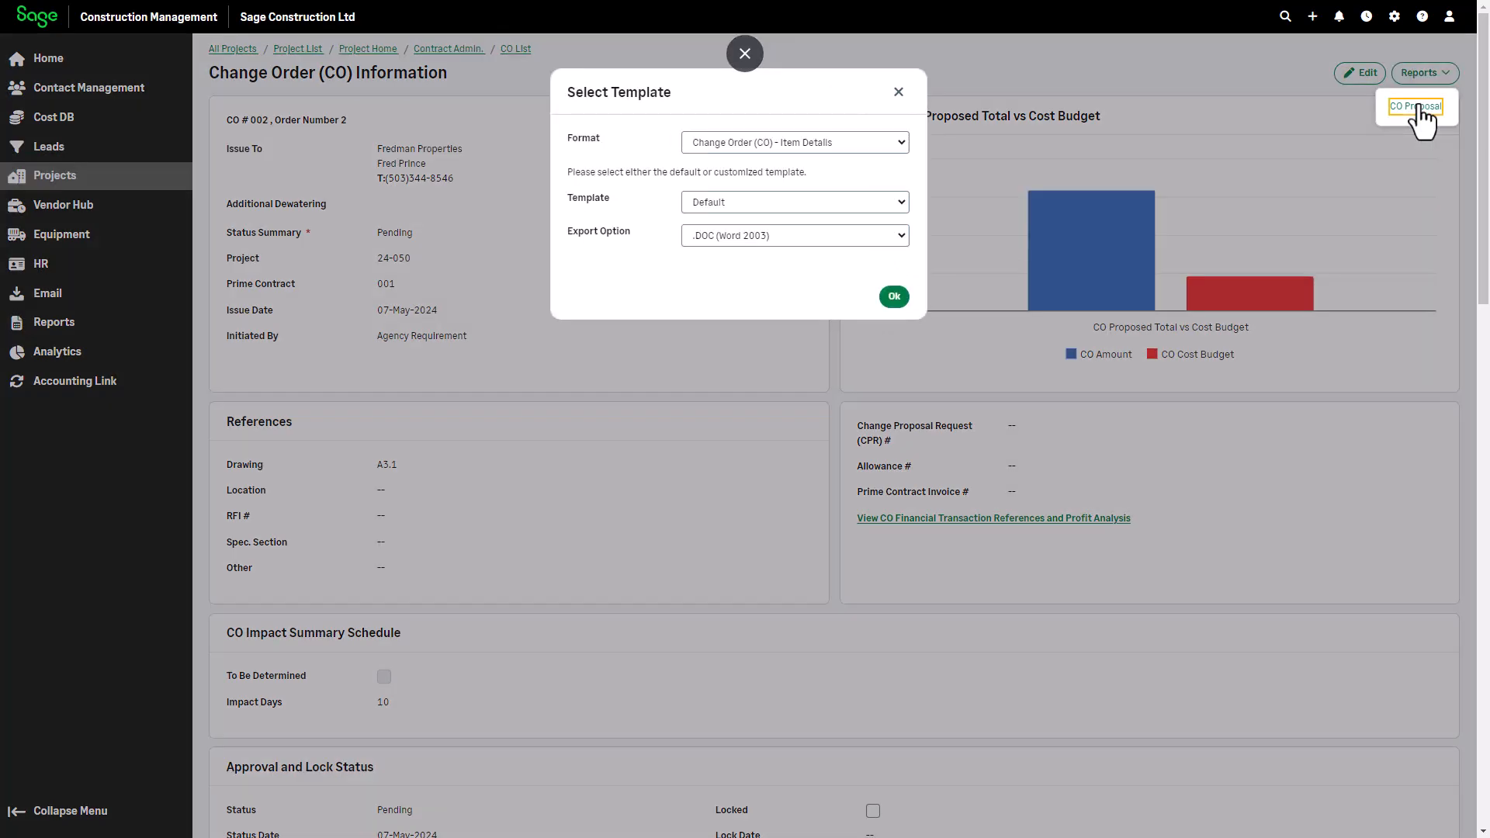
{"action": "left_click", "coordinate": [906, 142]}
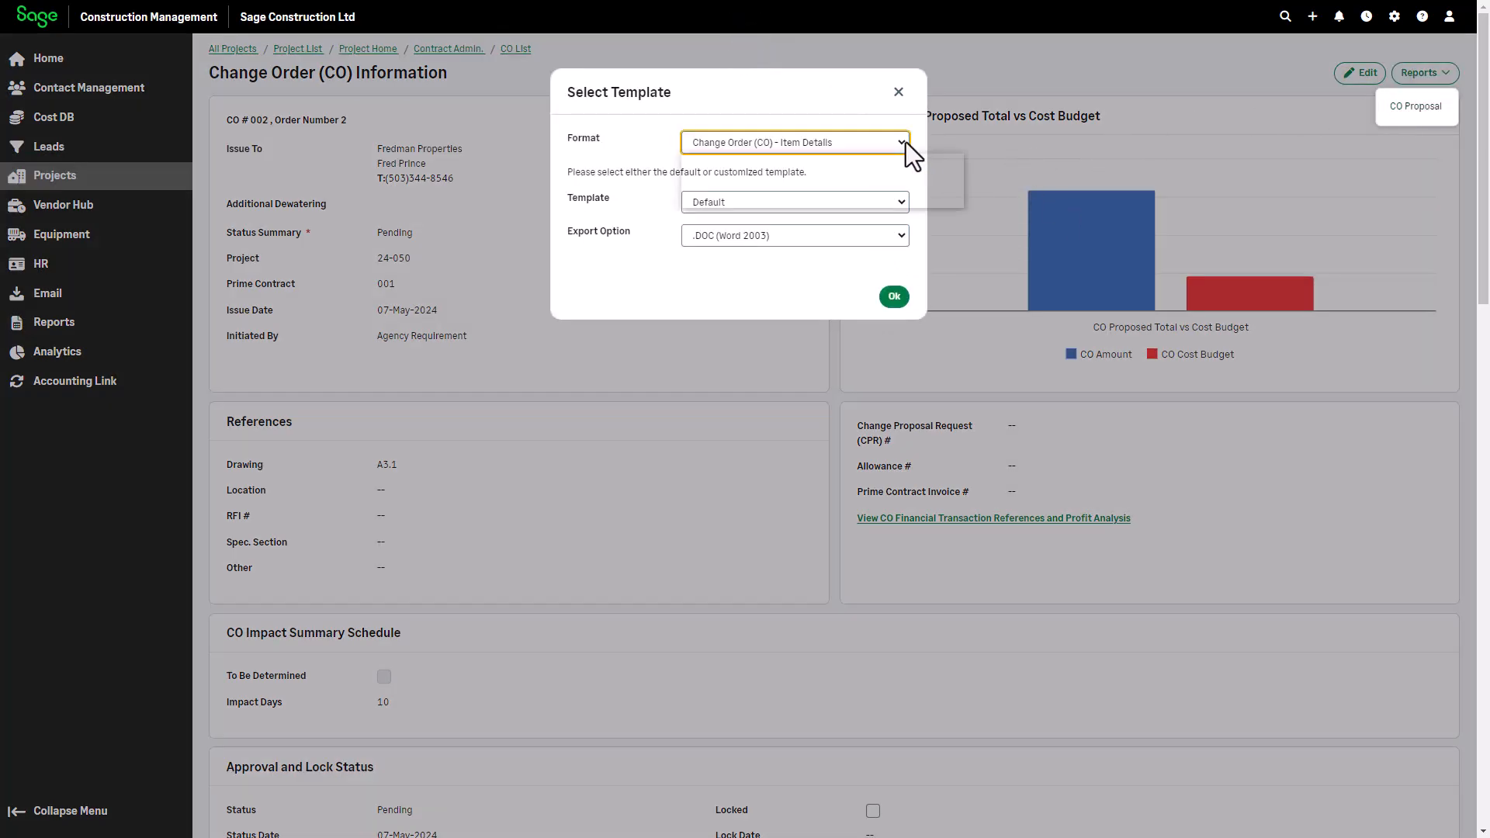
{"action": "left_click", "coordinate": [897, 198]}
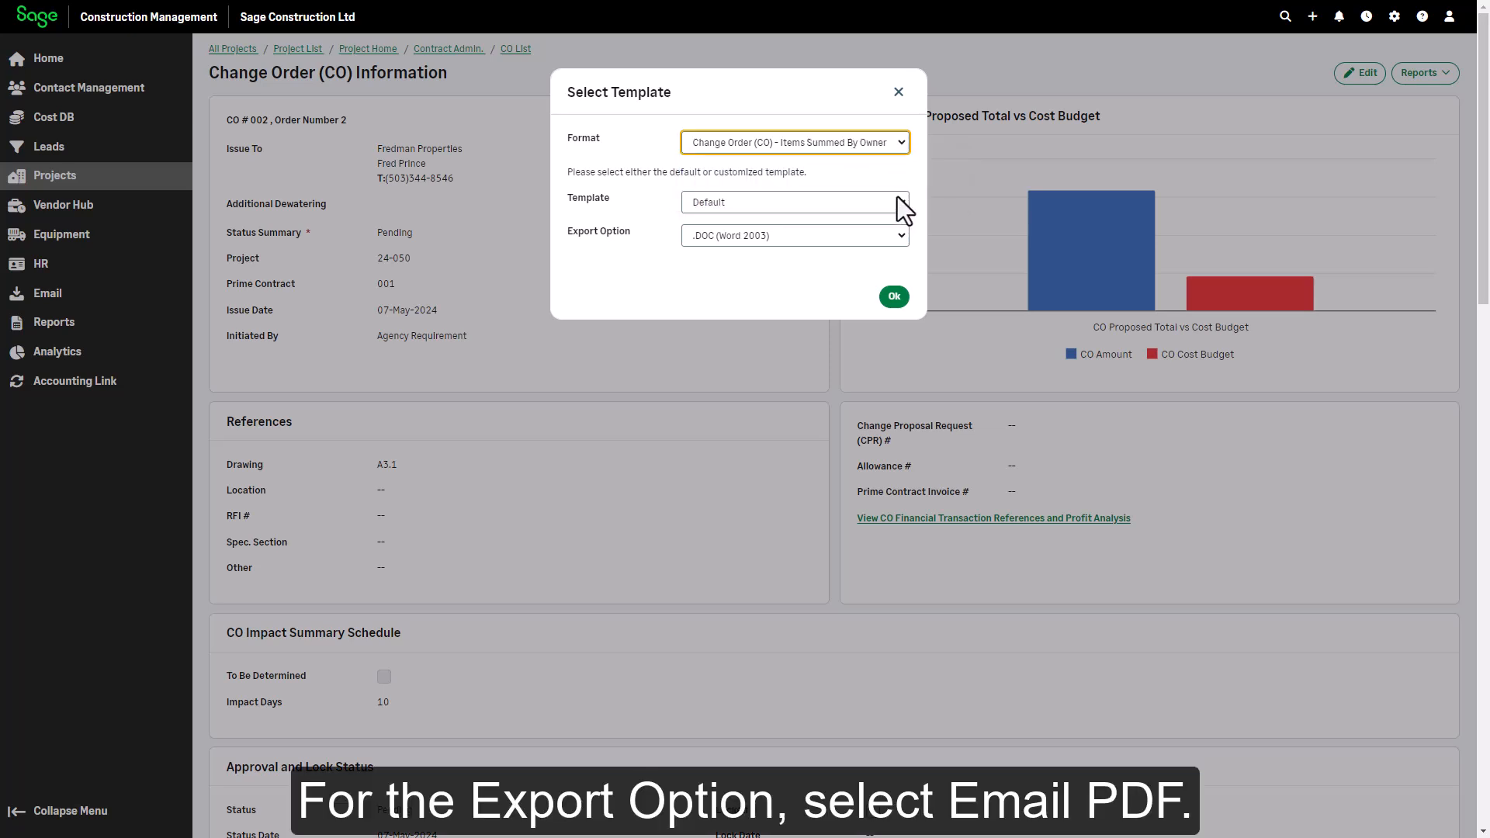
{"action": "left_click", "coordinate": [904, 235]}
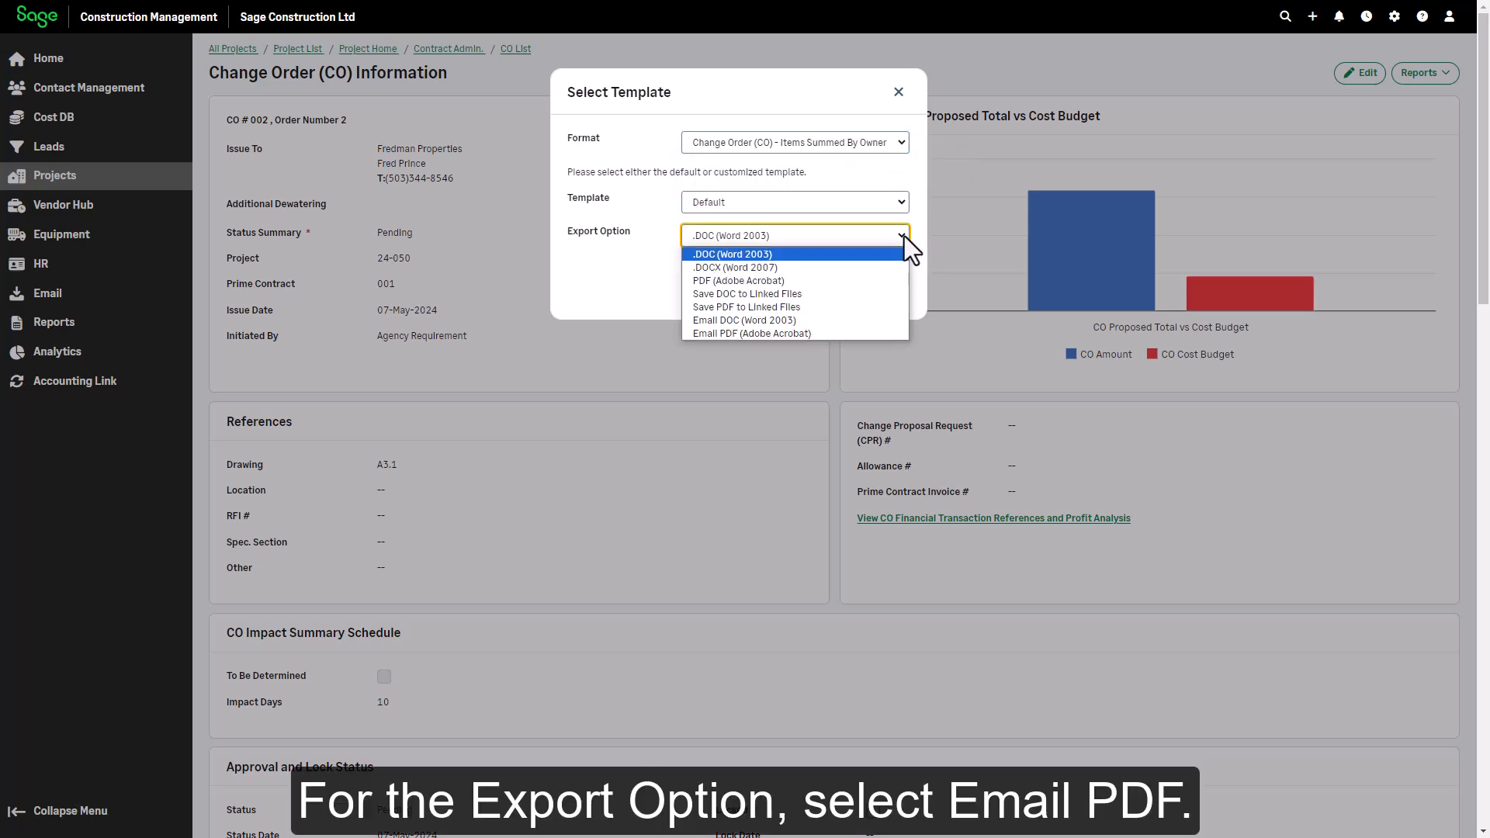
{"action": "left_click", "coordinate": [772, 333]}
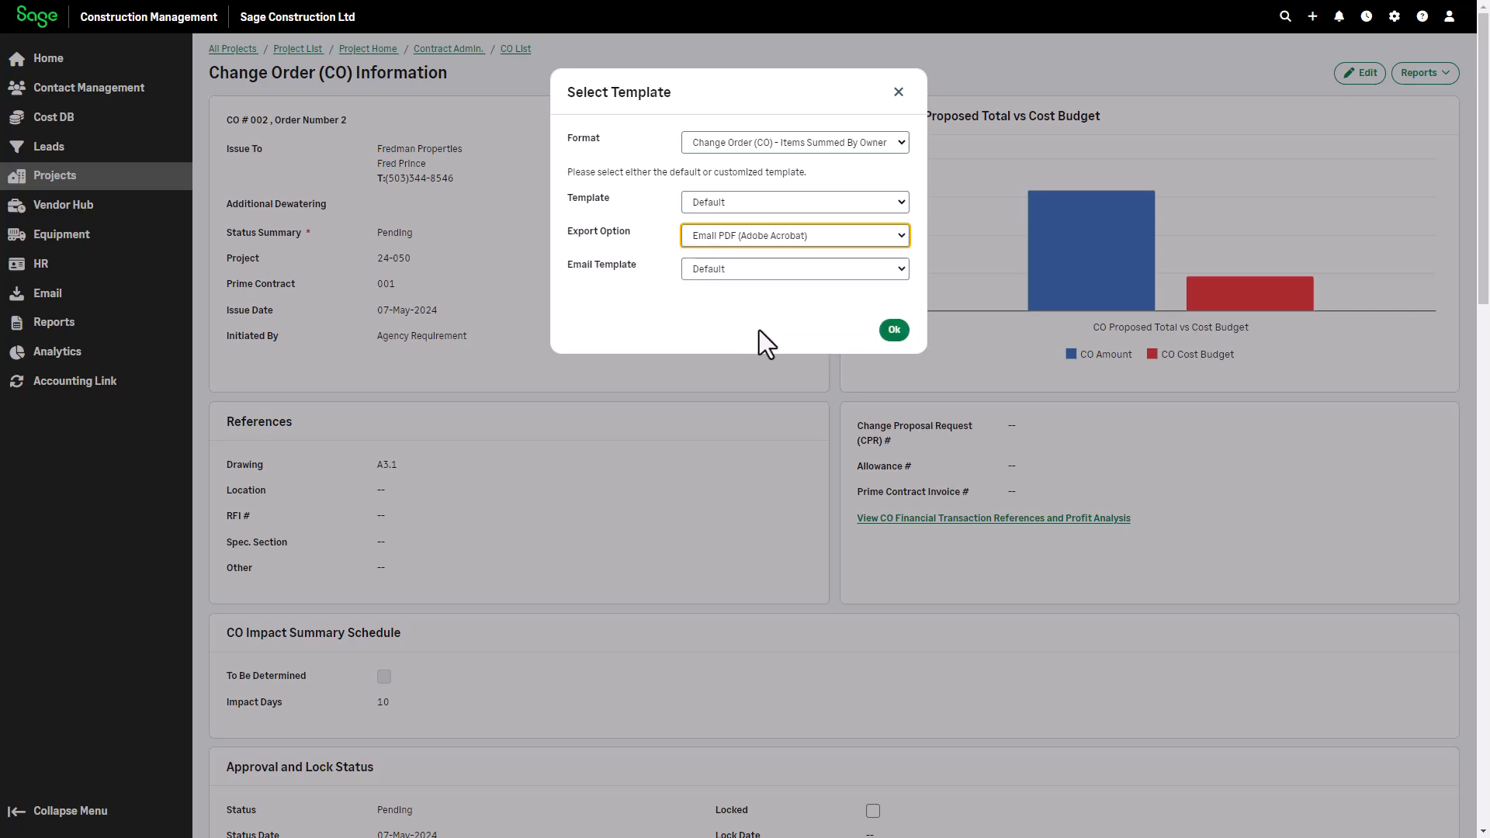
{"action": "left_click", "coordinate": [895, 331]}
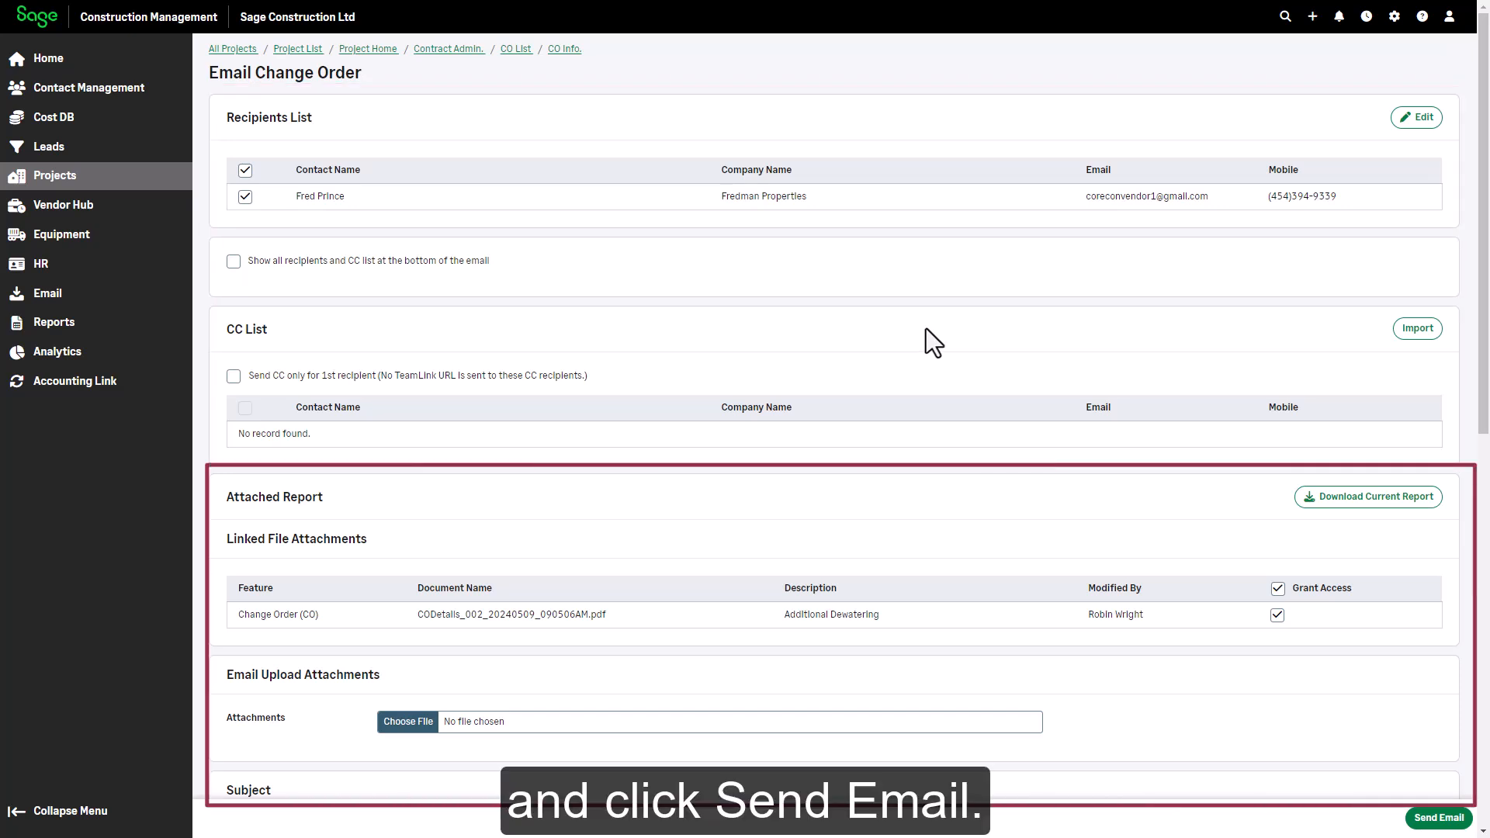
{"action": "left_click", "coordinate": [1437, 818]}
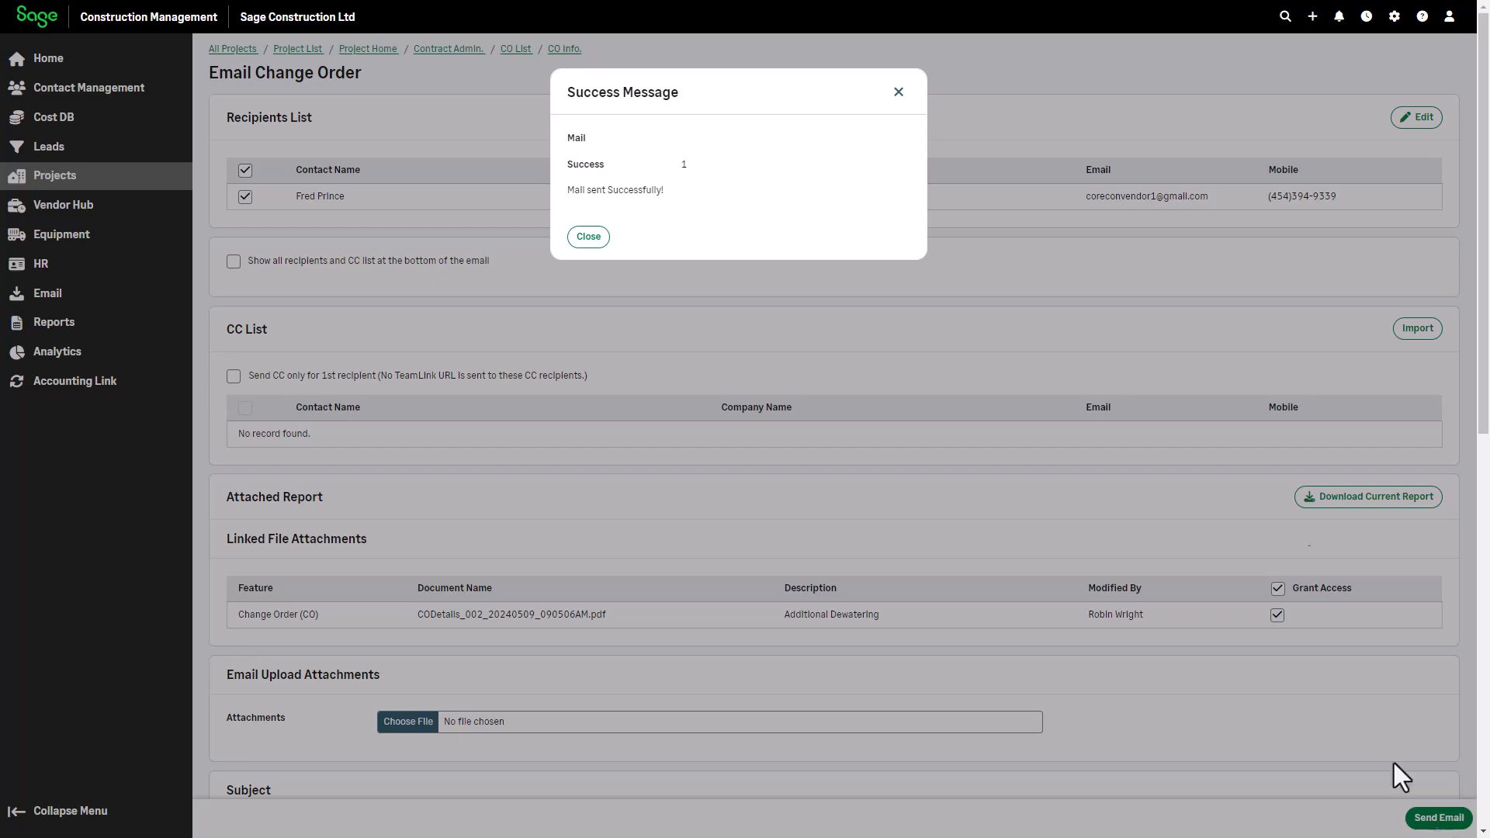
{"action": "left_click", "coordinate": [898, 93]}
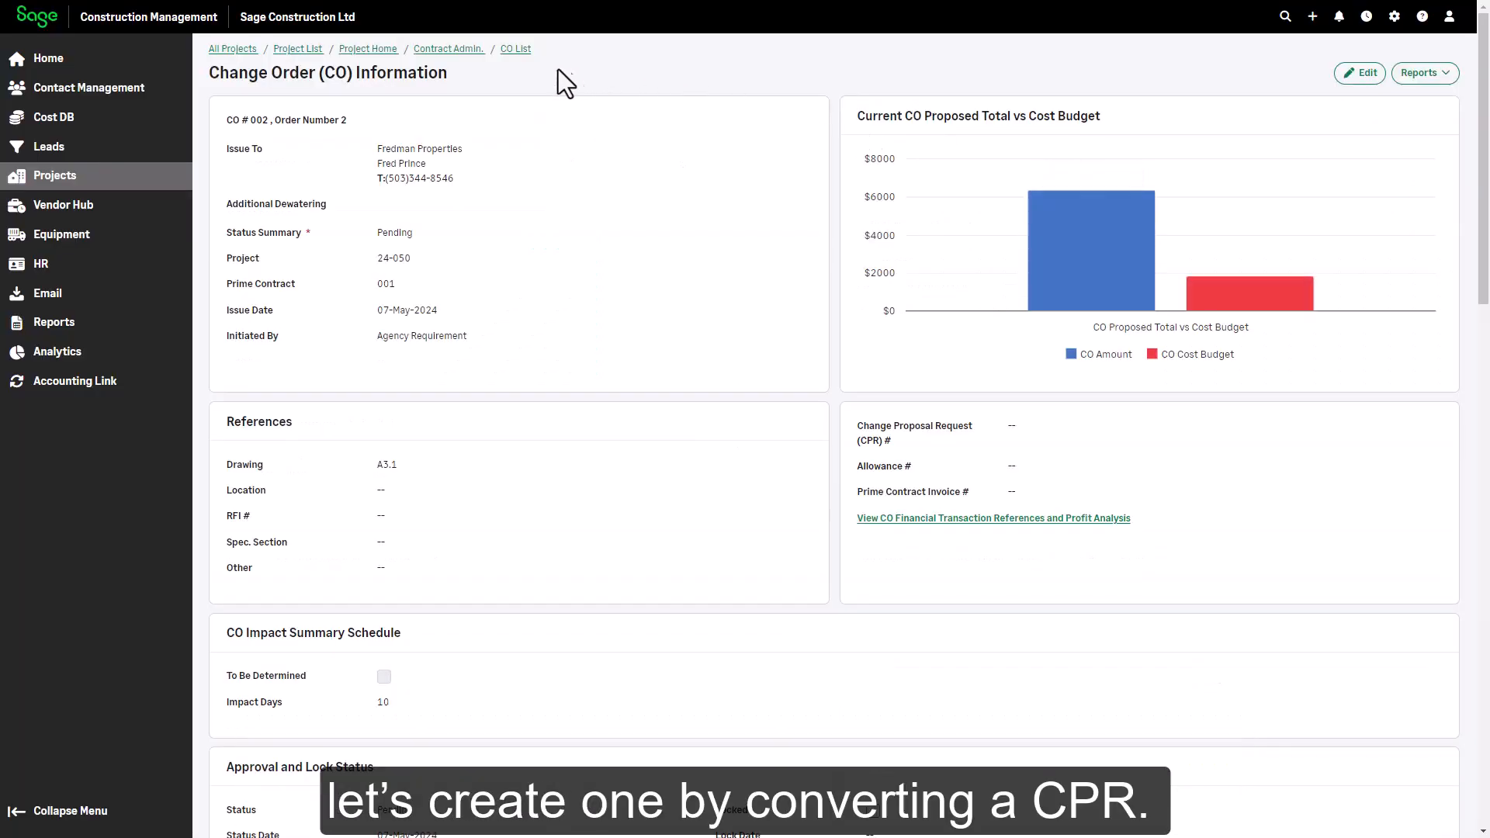
From Contract Admin, start a new CO from a CPR, choosing prime contract 002 and CPR 001.
{"action": "left_click", "coordinate": [454, 49]}
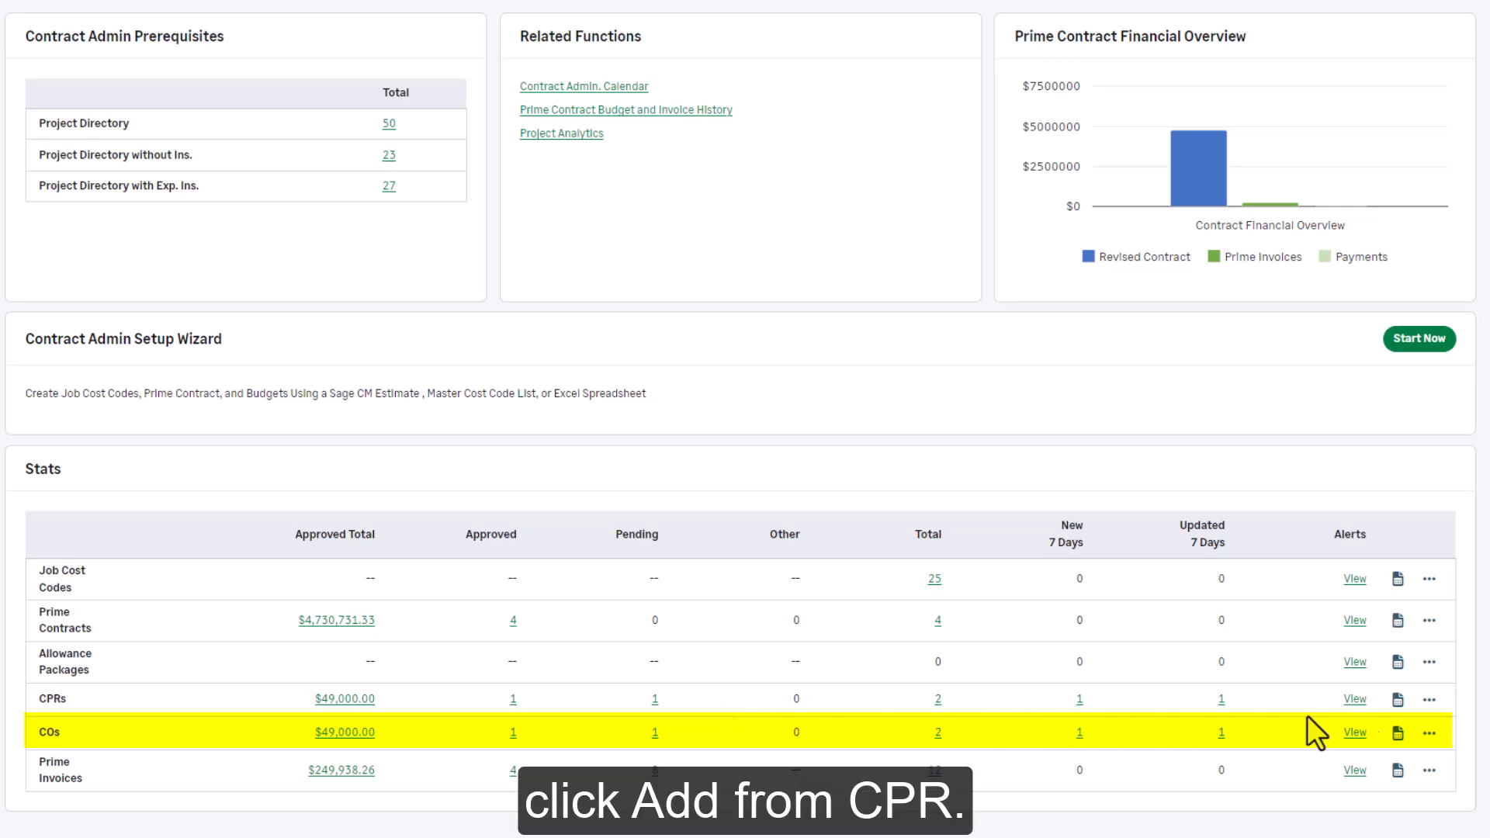
{"action": "left_click", "coordinate": [1428, 733]}
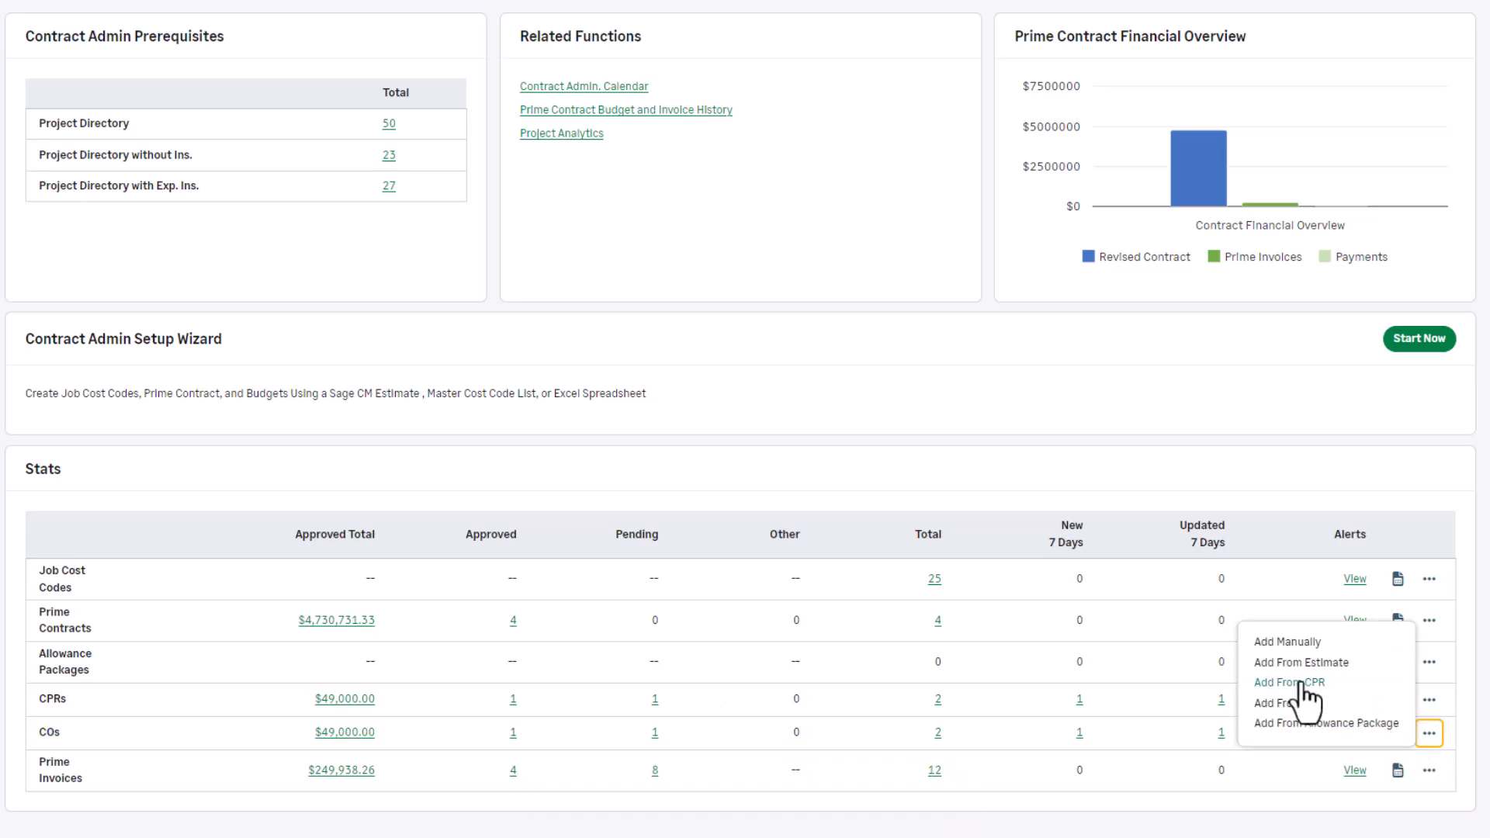
{"action": "left_click", "coordinate": [1301, 683]}
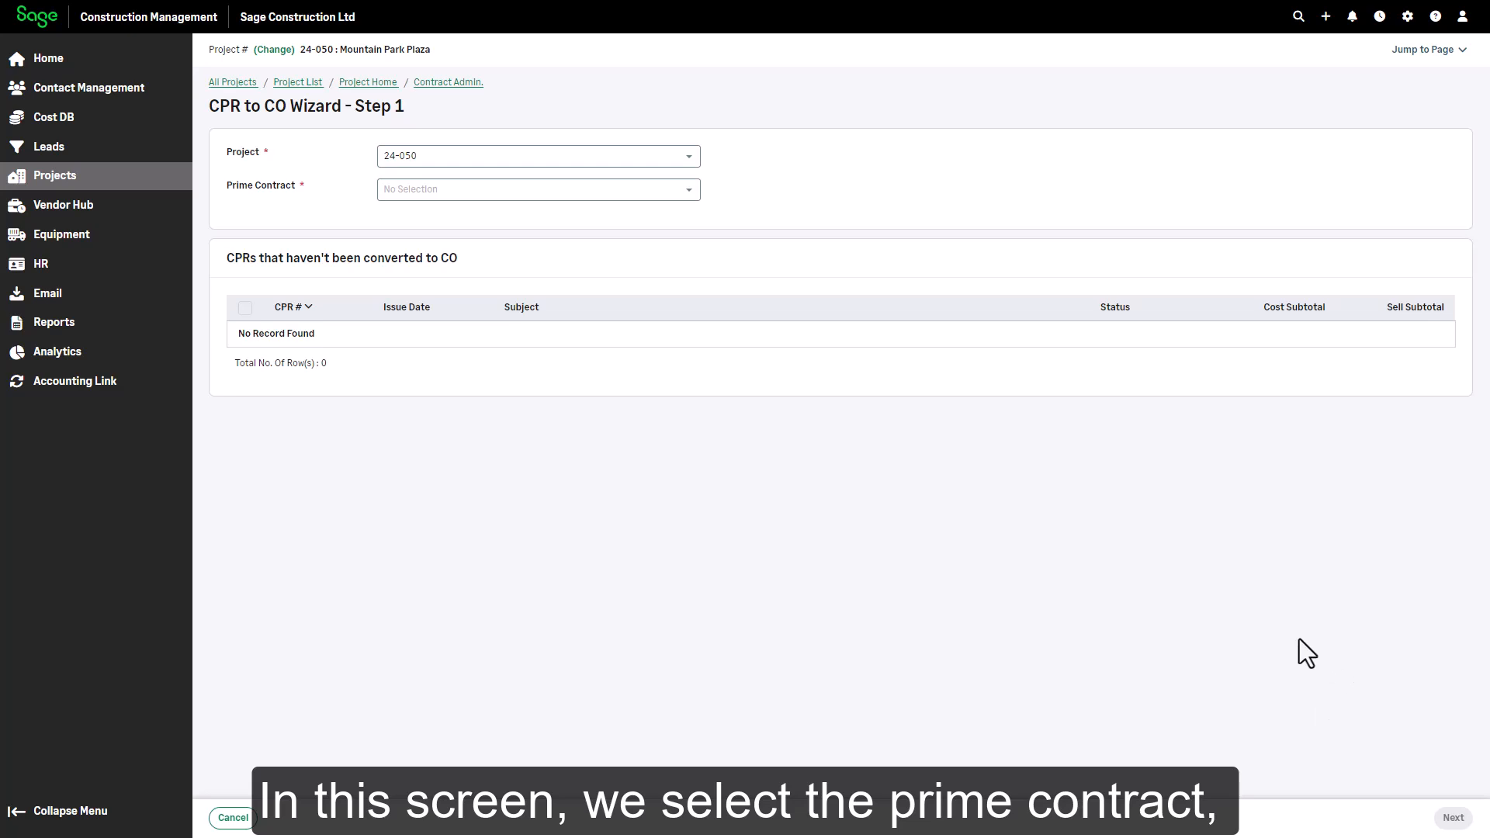
{"action": "left_click", "coordinate": [689, 194]}
{"action": "left_click", "coordinate": [480, 290]}
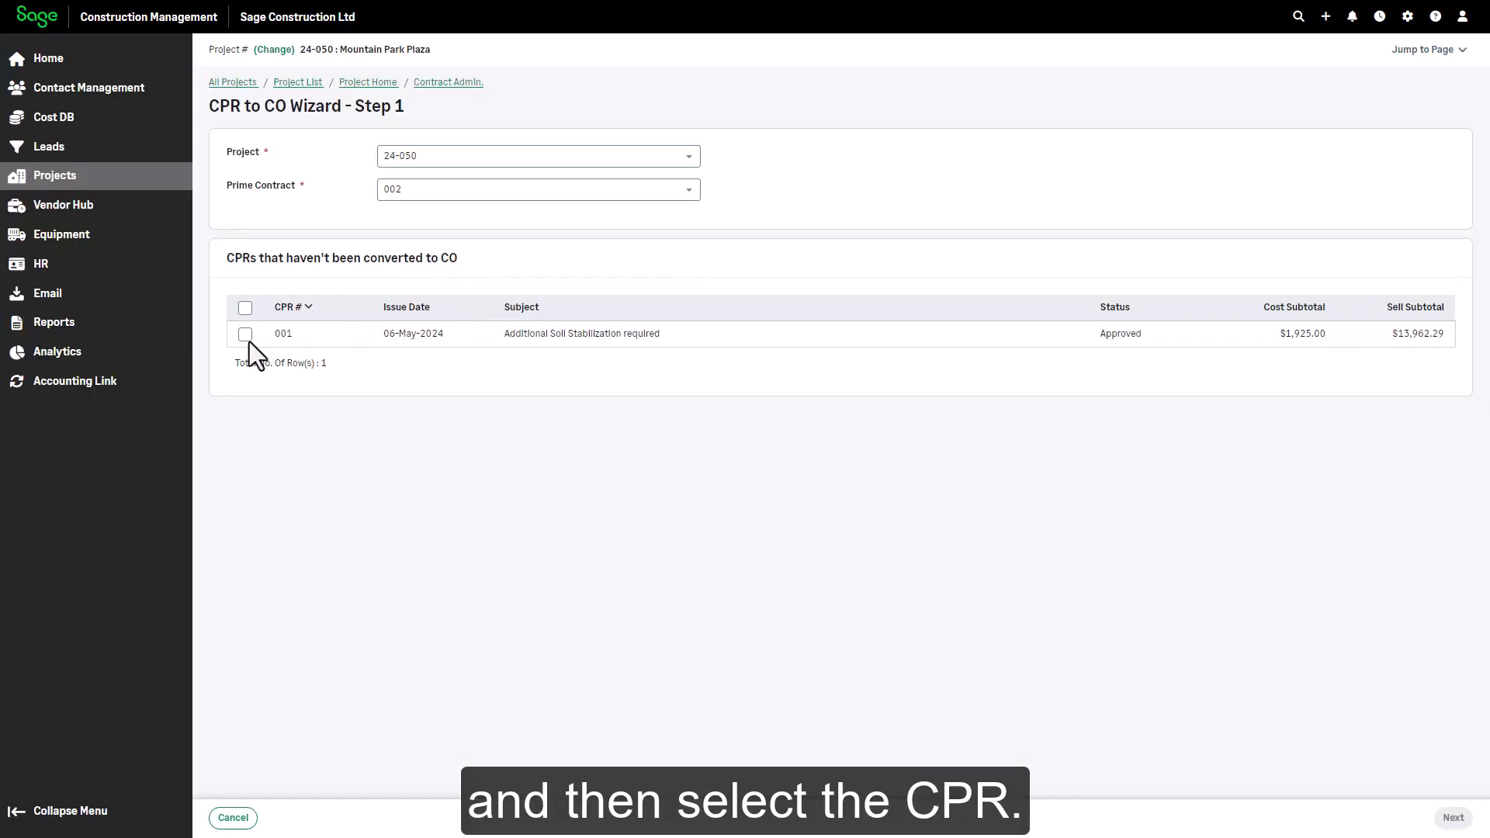
{"action": "left_click", "coordinate": [245, 336]}
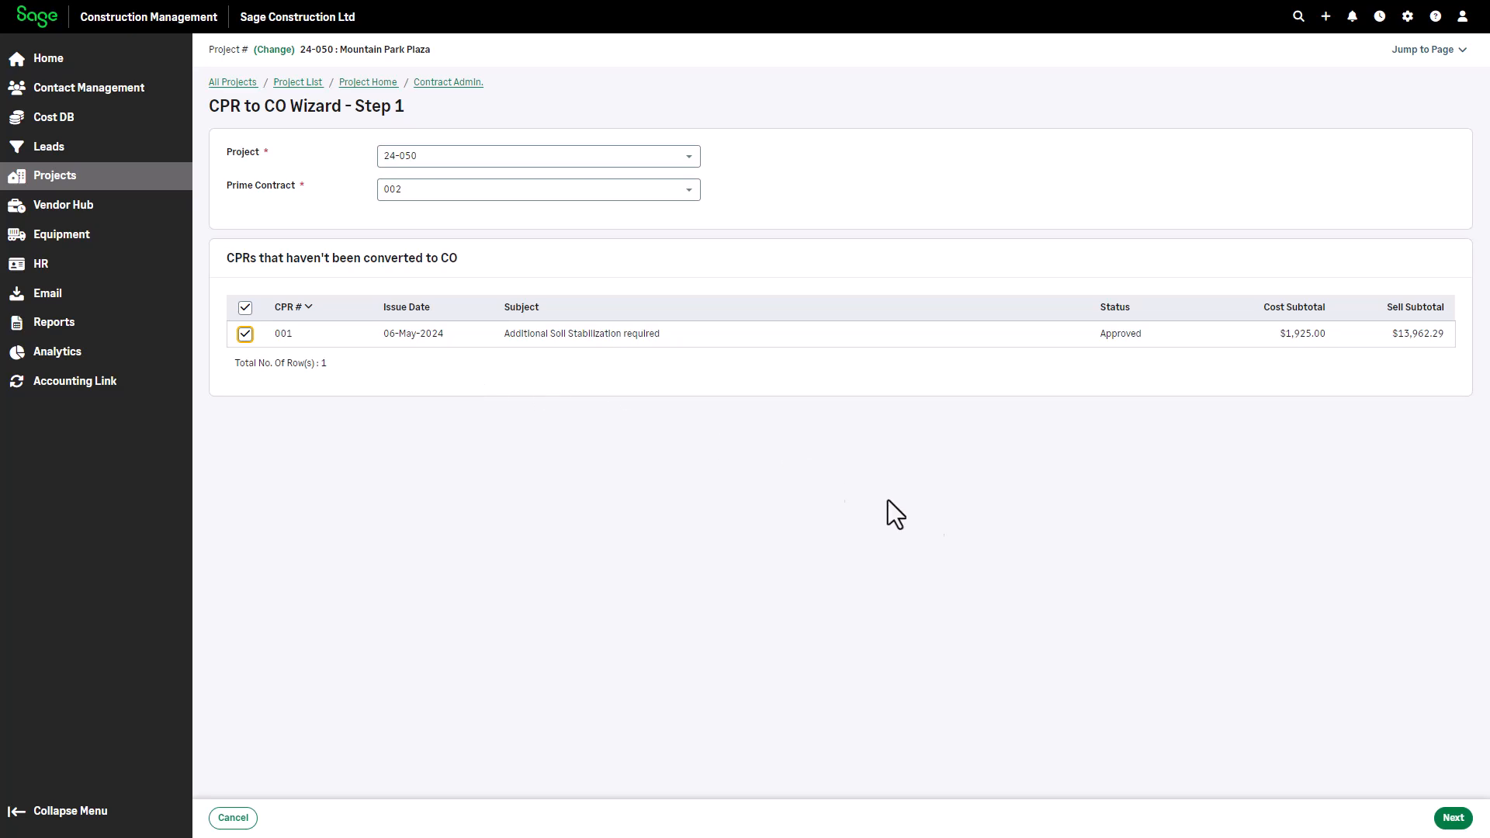
{"action": "left_click", "coordinate": [1451, 818]}
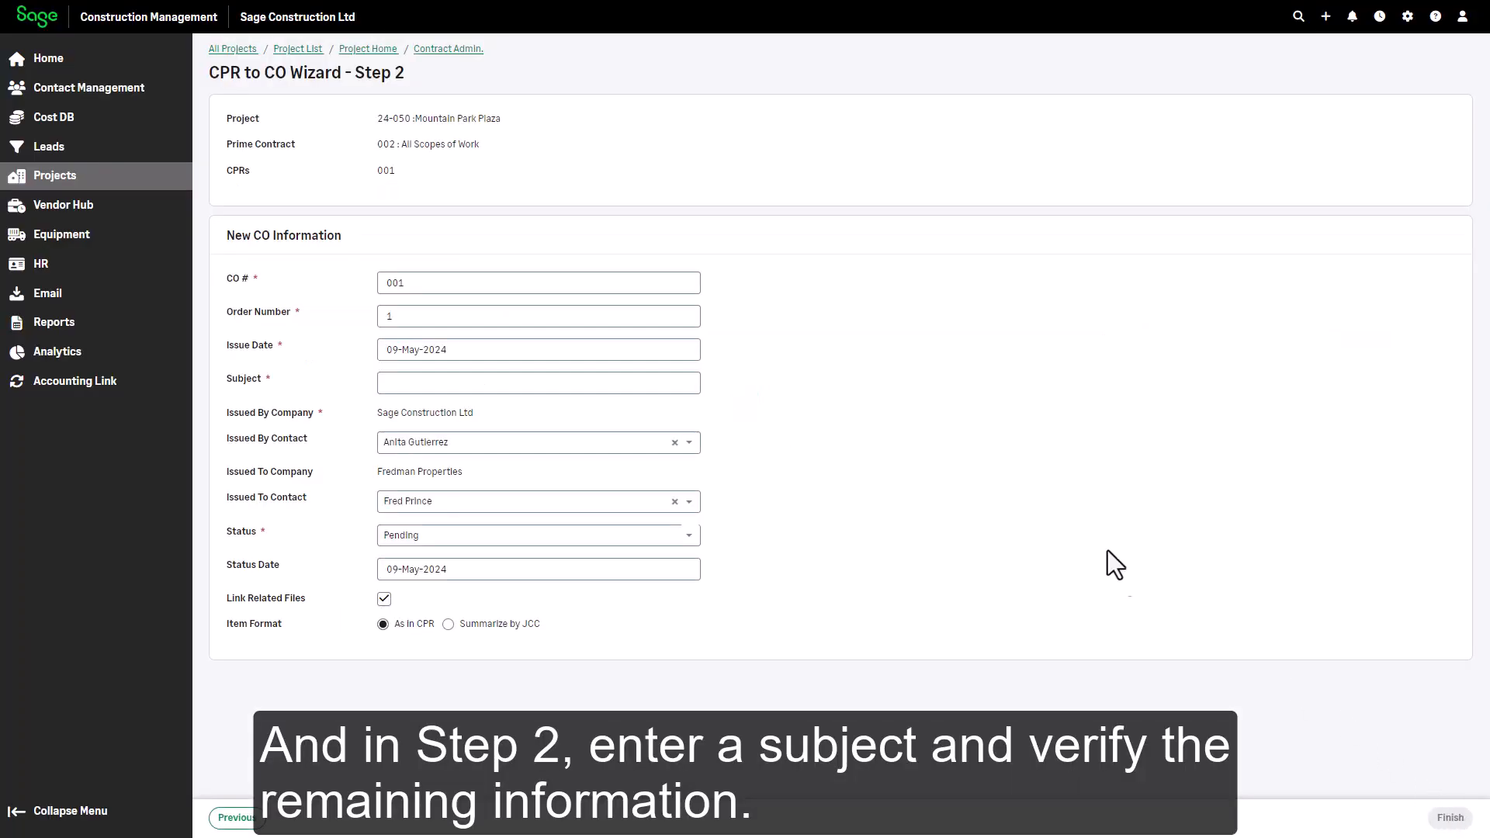
Enter the subject "Additional Soil Stabilization required", set the status to Approved, and finish creating the change order.
{"action": "left_click", "coordinate": [427, 380]}
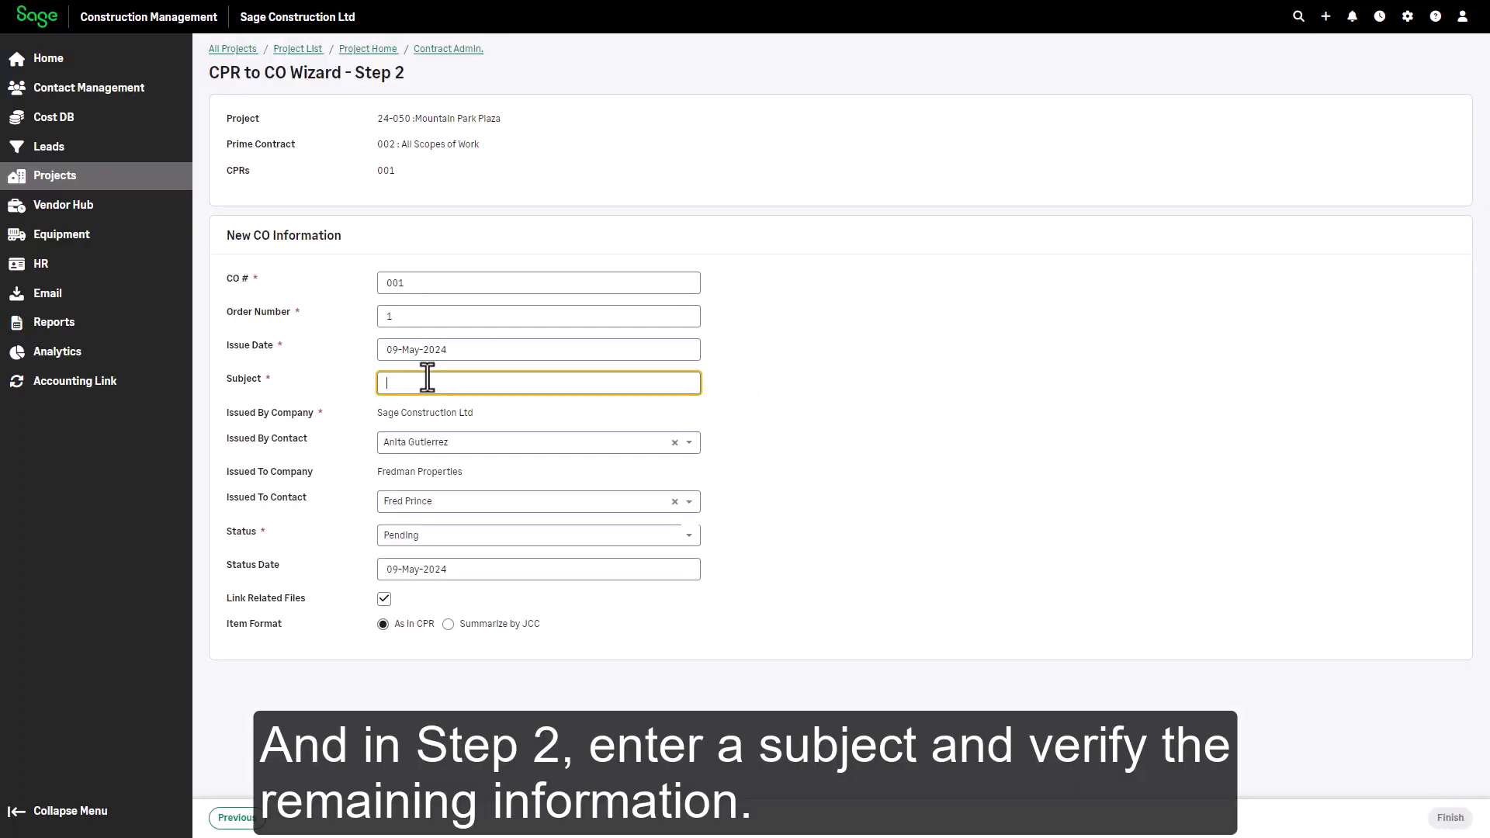
{"action": "type", "text": "Additional Soil Stabilization required"}
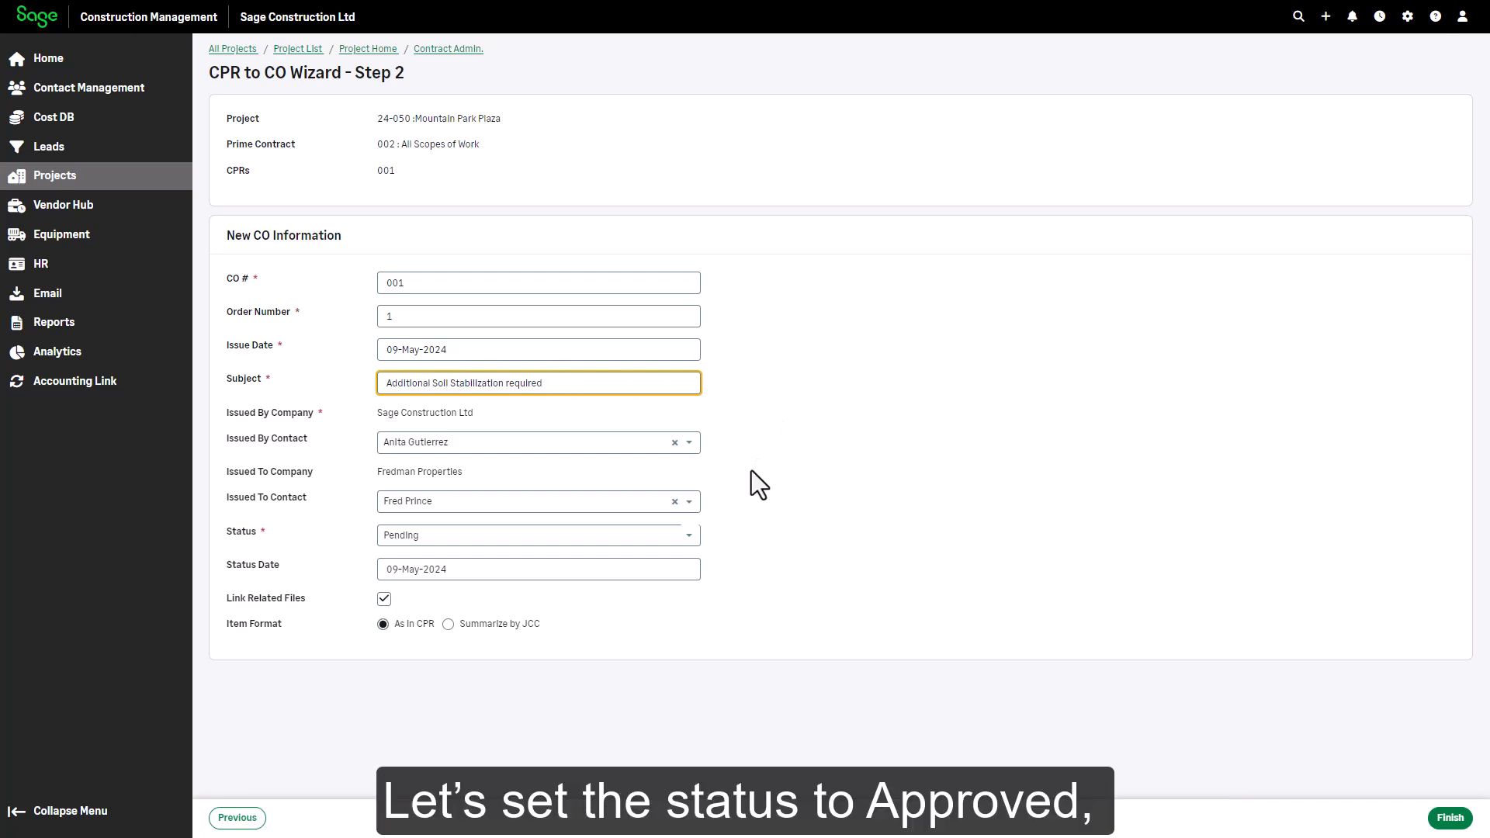
{"action": "left_click", "coordinate": [683, 537]}
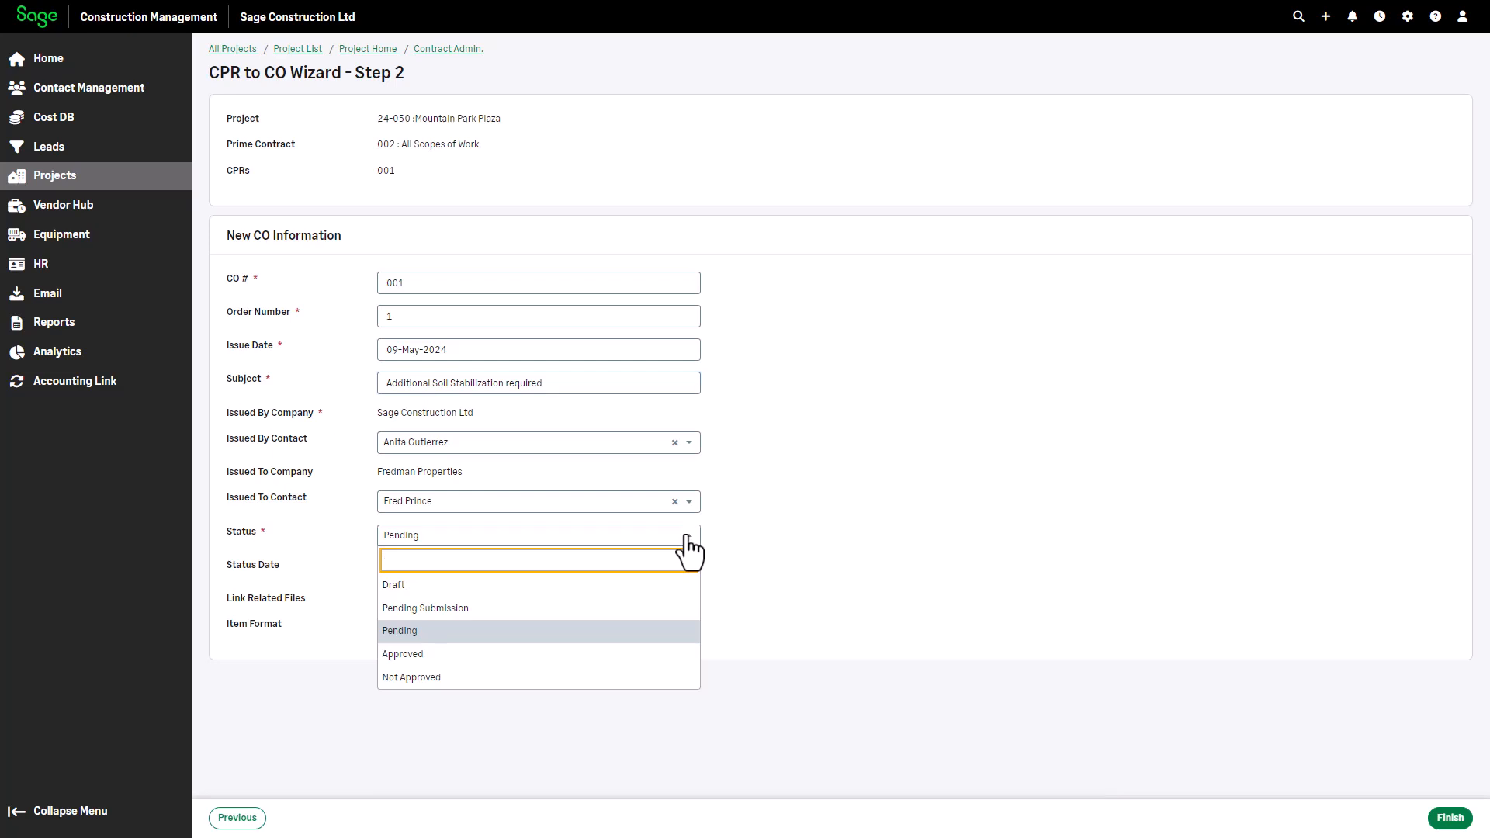
{"action": "left_click", "coordinate": [421, 654]}
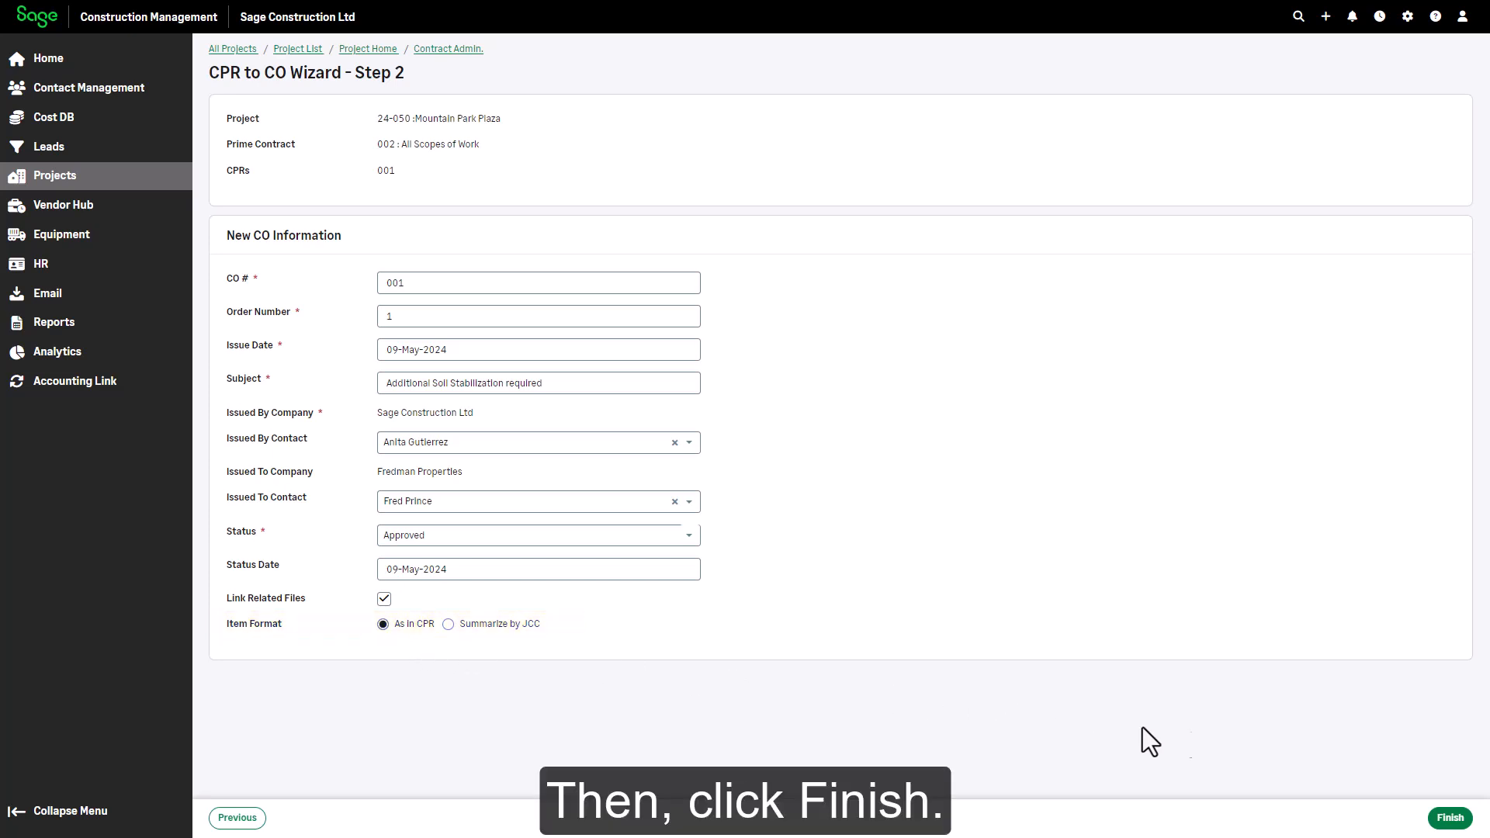
{"action": "left_click", "coordinate": [1450, 819]}
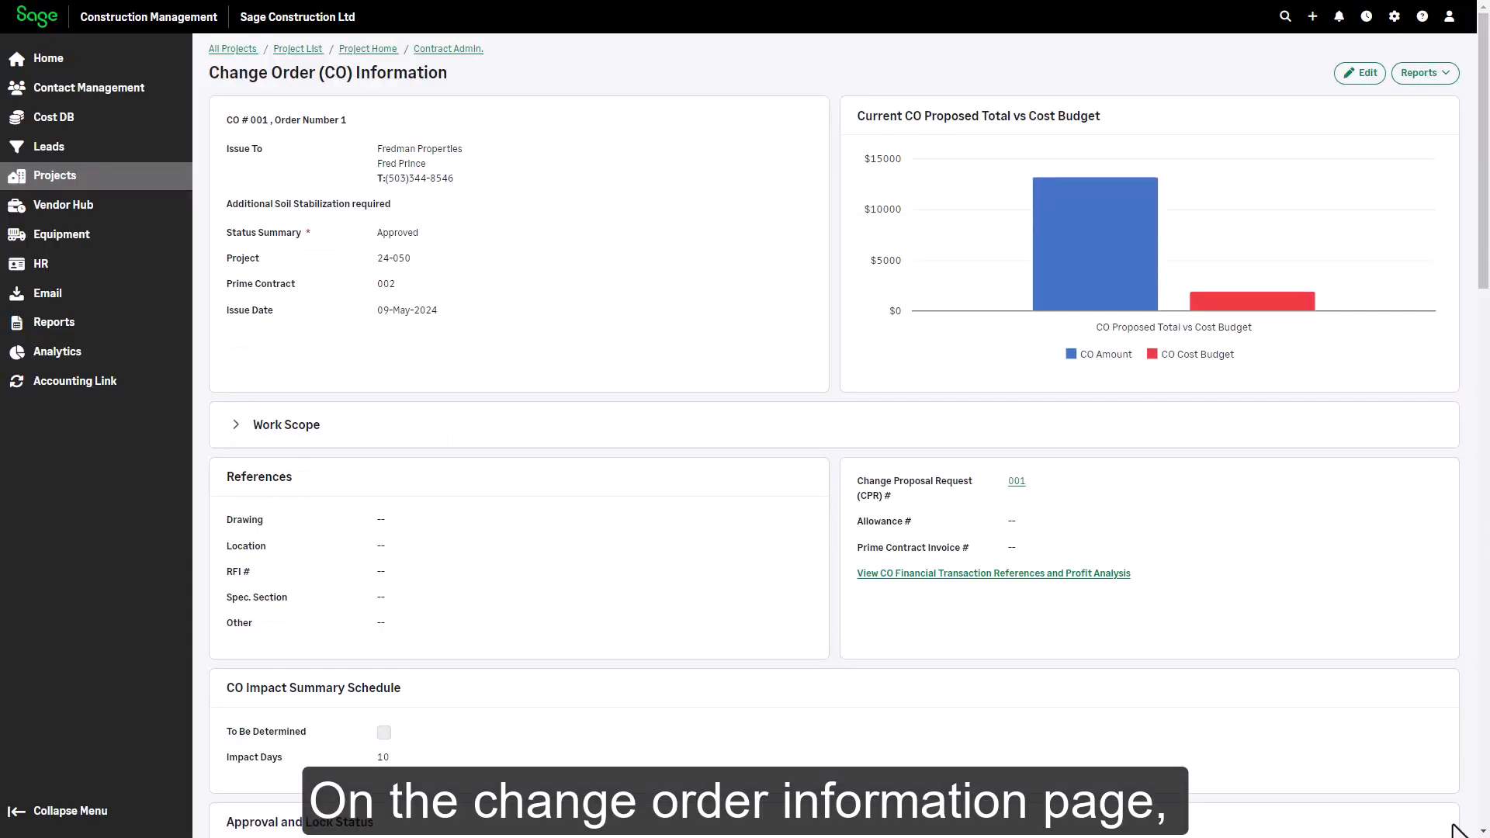
Review the new change order's CO items, cost budget, revised contract amount and linked files.
{"action": "left_click_drag", "start_coordinate": [1479, 271], "coordinate": [1469, 621]}
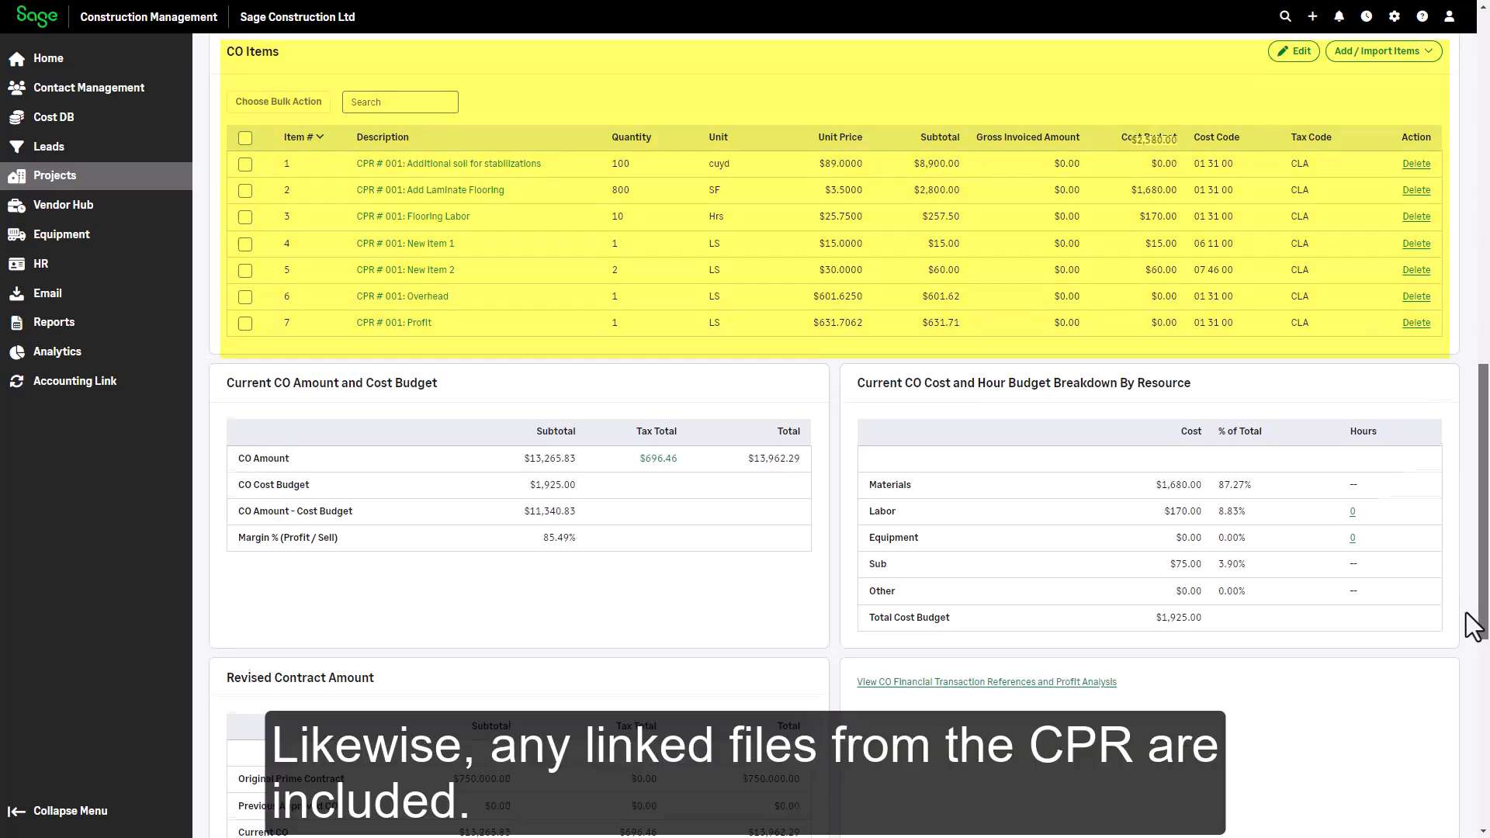
{"action": "left_click_drag", "start_coordinate": [1466, 611], "coordinate": [1467, 619]}
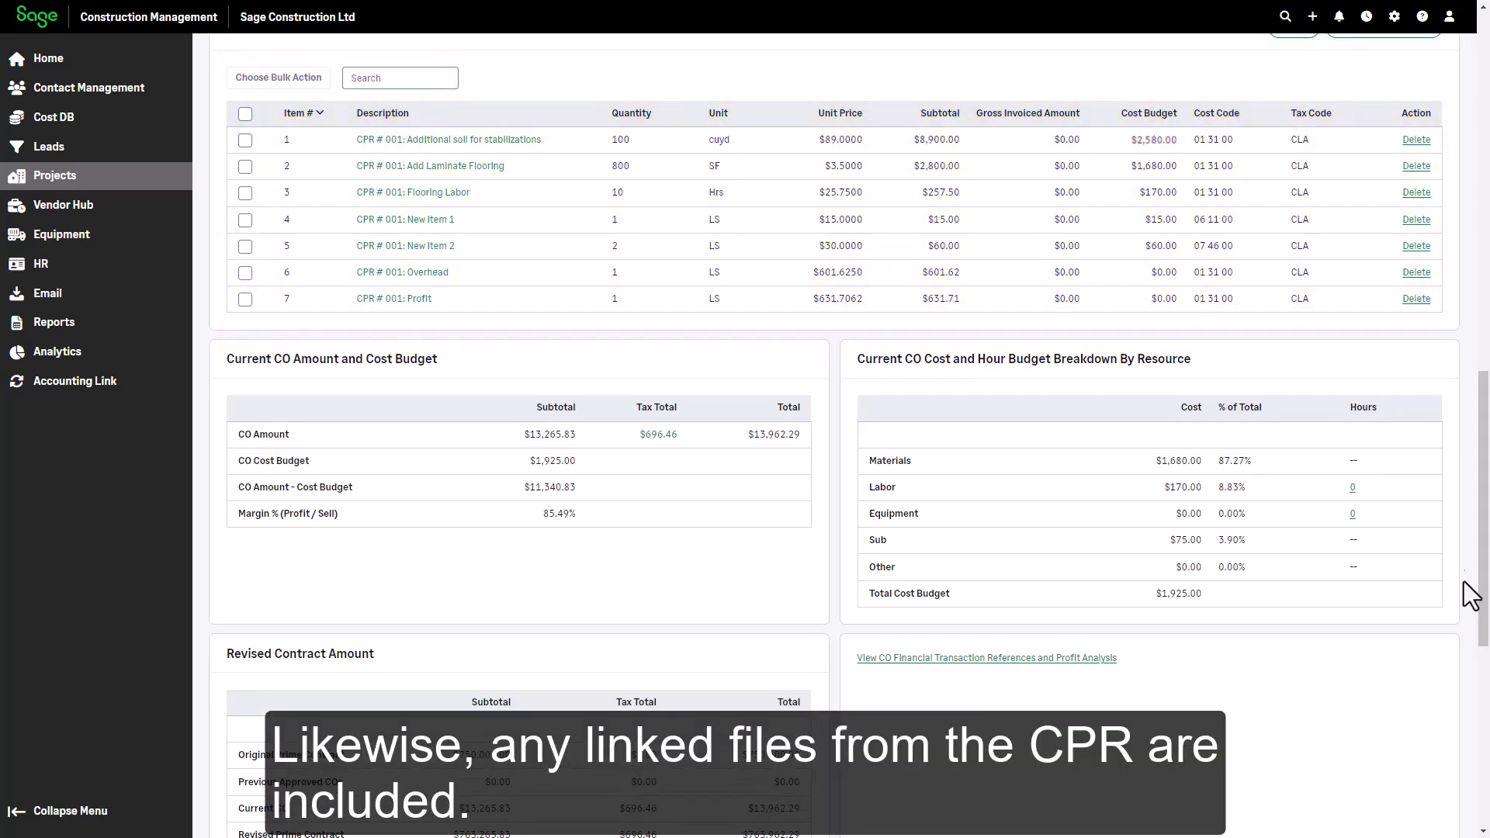
{"action": "left_click_drag", "start_coordinate": [1487, 486], "coordinate": [1487, 664]}
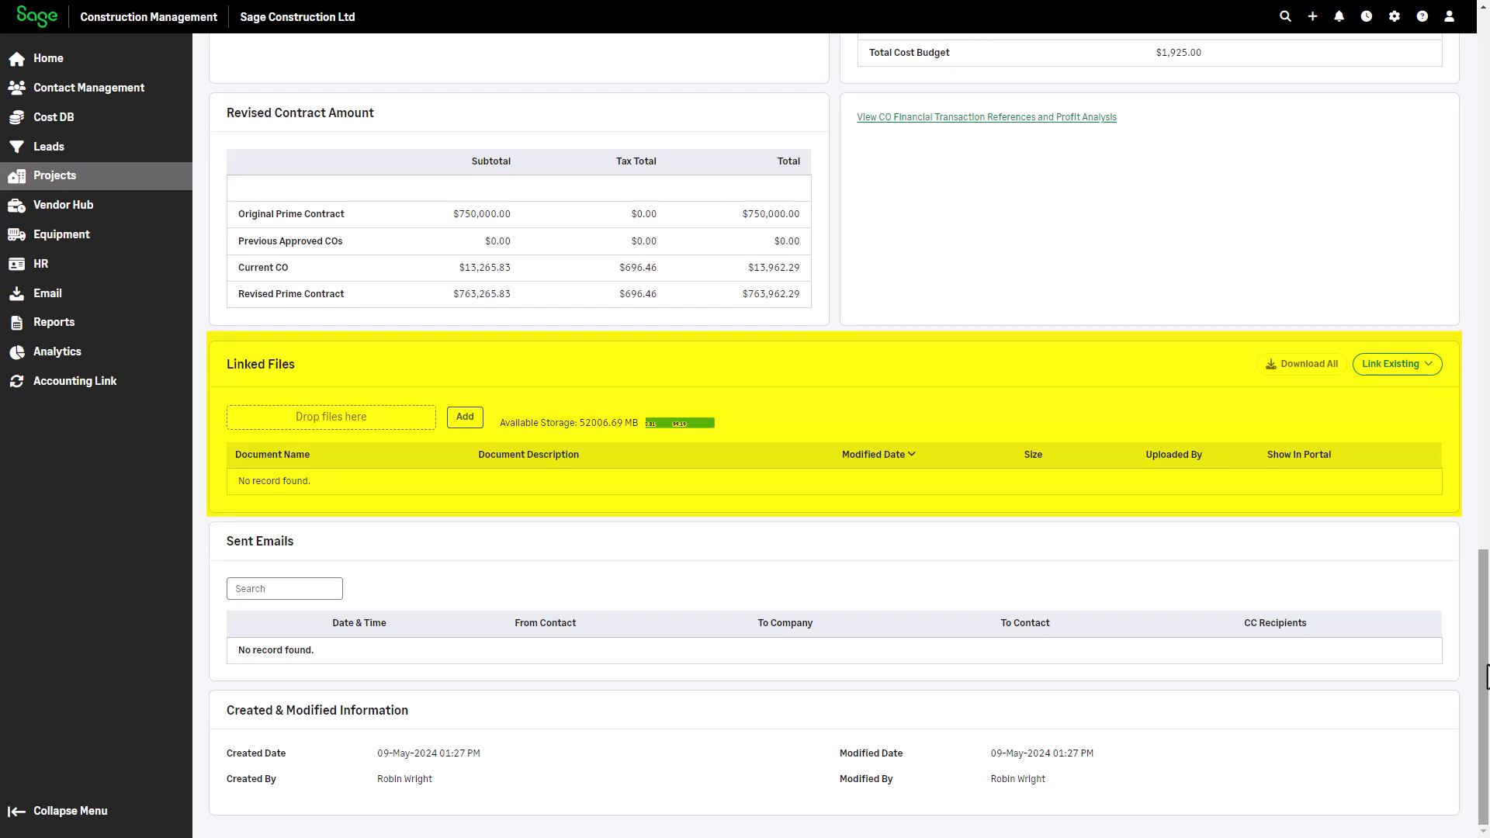
{"action": "left_click_drag", "start_coordinate": [1482, 640], "coordinate": [1482, 88]}
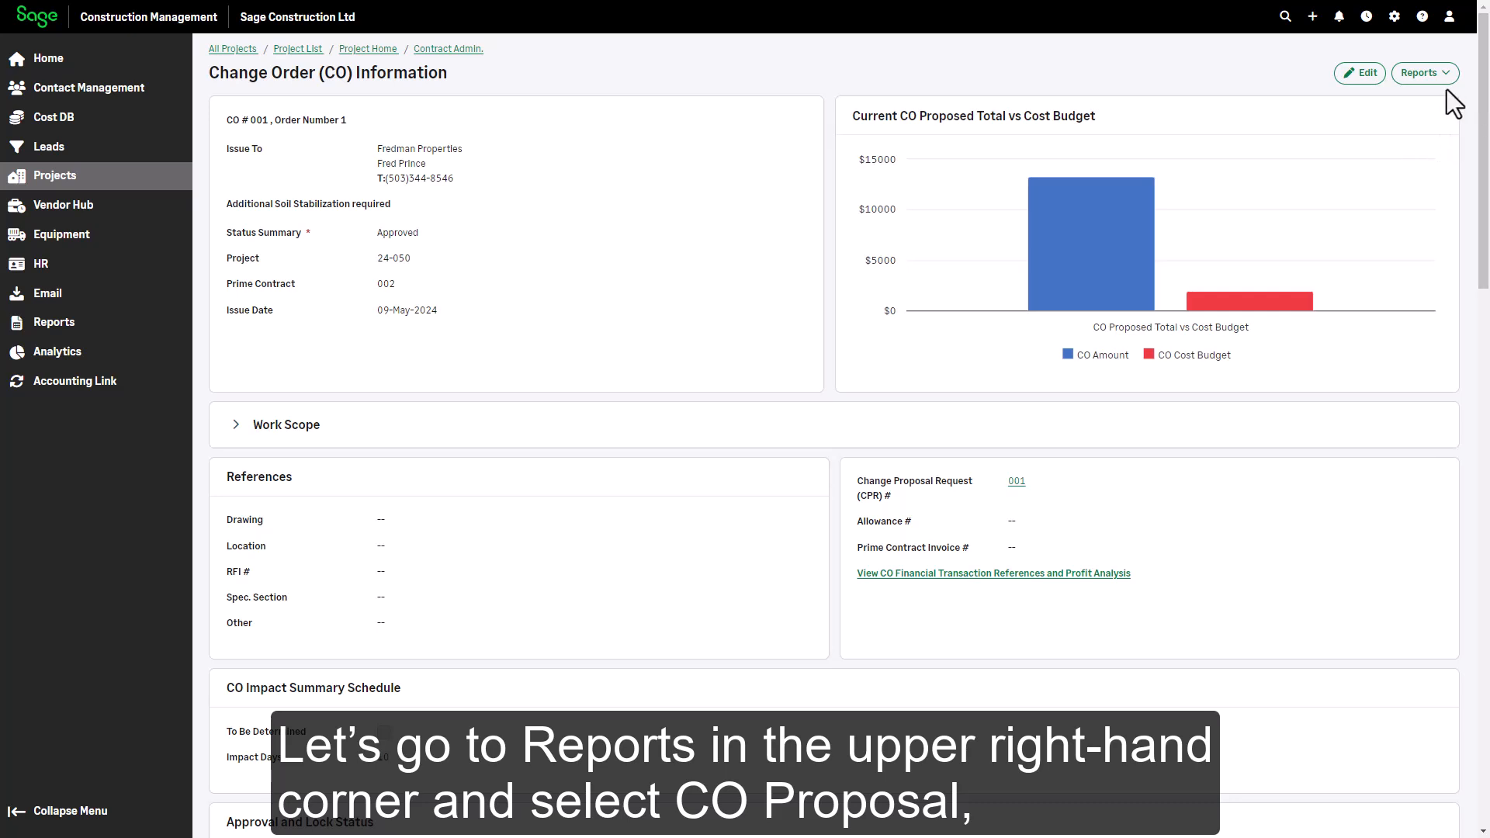
Save the soil stabilization change order's CO Proposal, summed by owner code, as a PDF to its Linked Files.
{"action": "left_click", "coordinate": [1423, 74]}
{"action": "left_click", "coordinate": [1426, 107]}
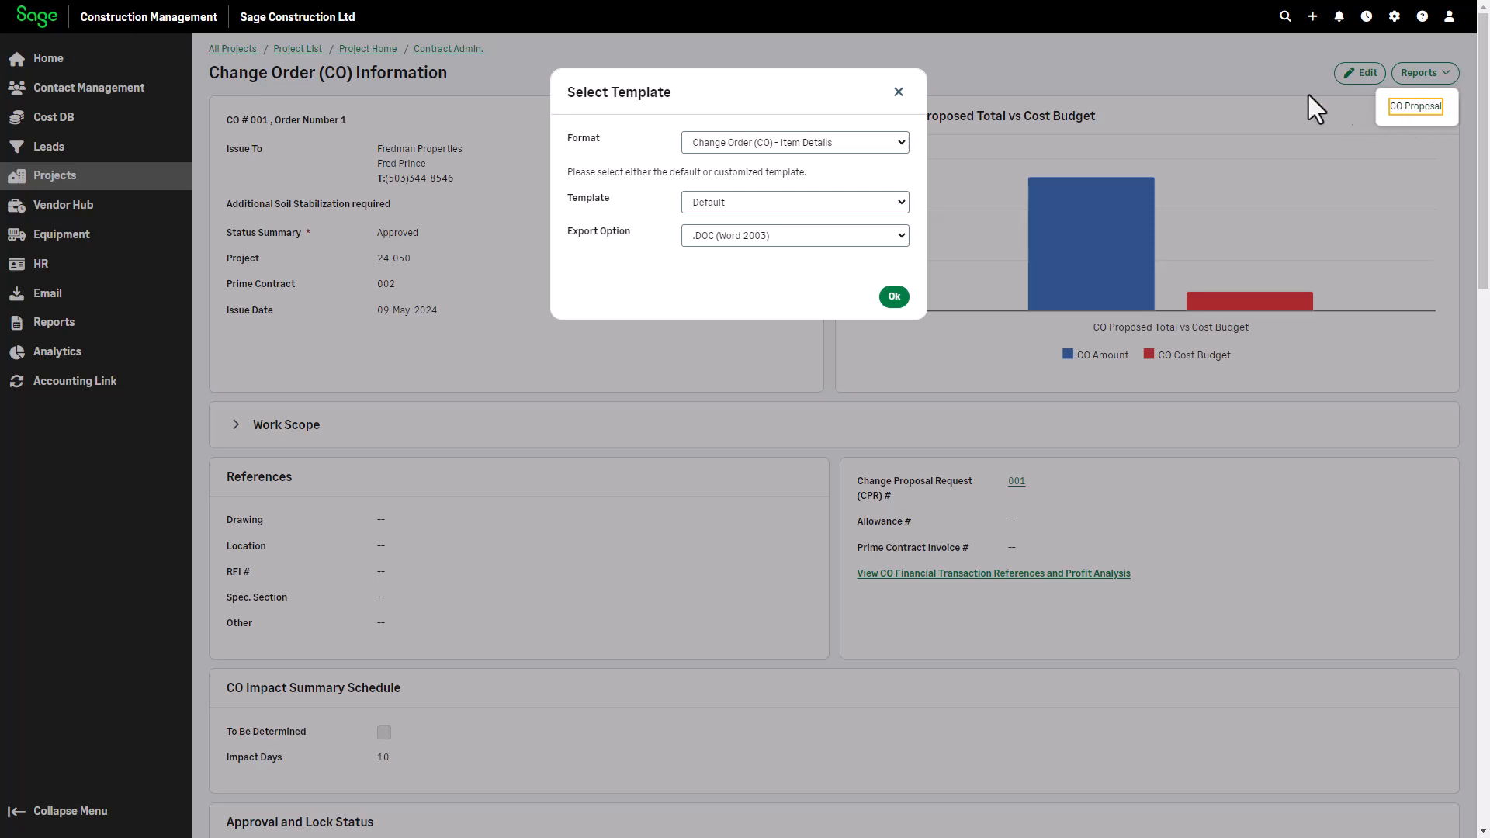
{"action": "left_click", "coordinate": [900, 142]}
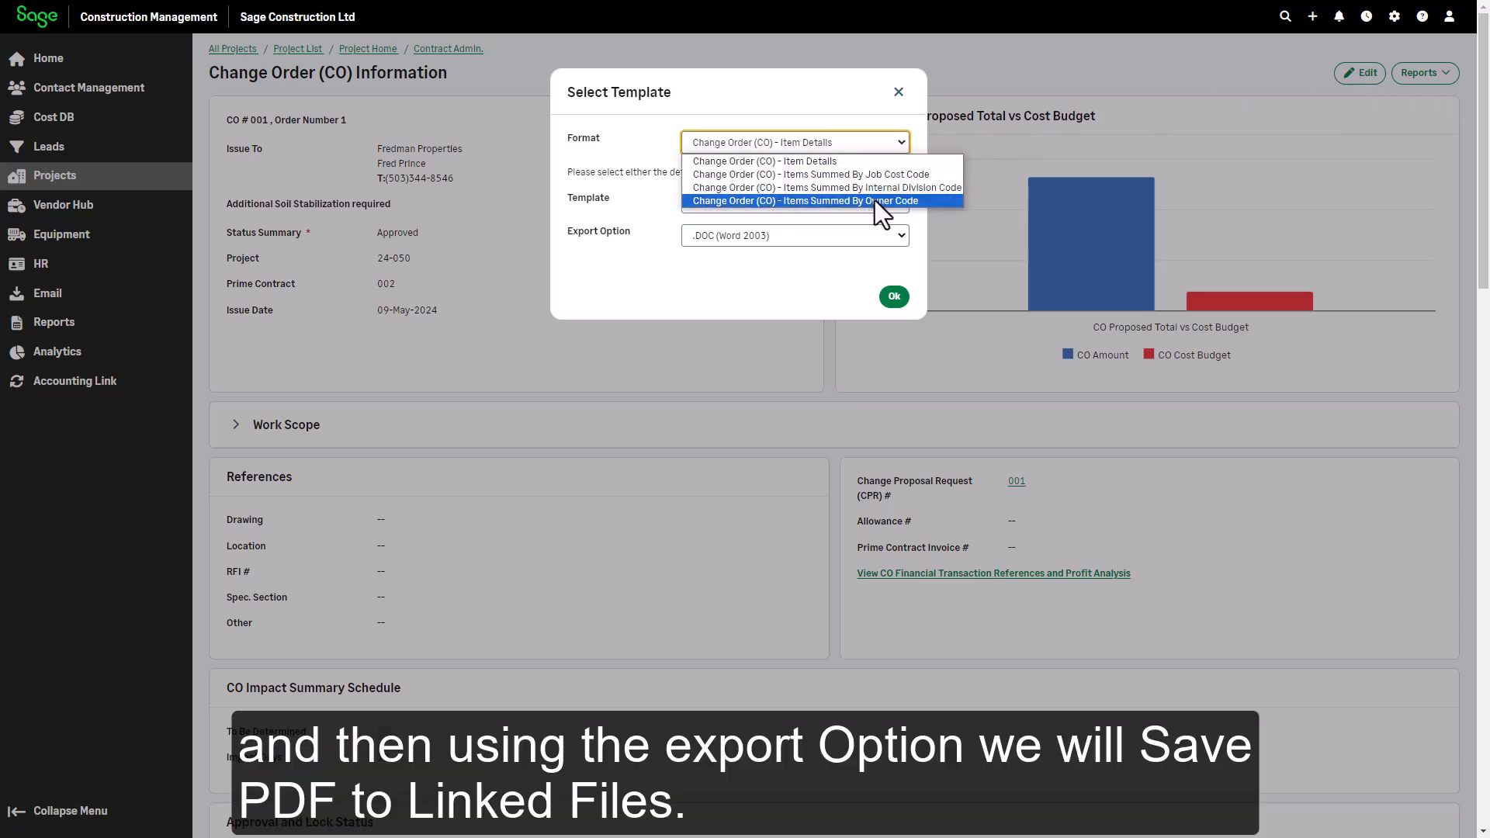
{"action": "left_click", "coordinate": [874, 200]}
{"action": "left_click", "coordinate": [902, 235]}
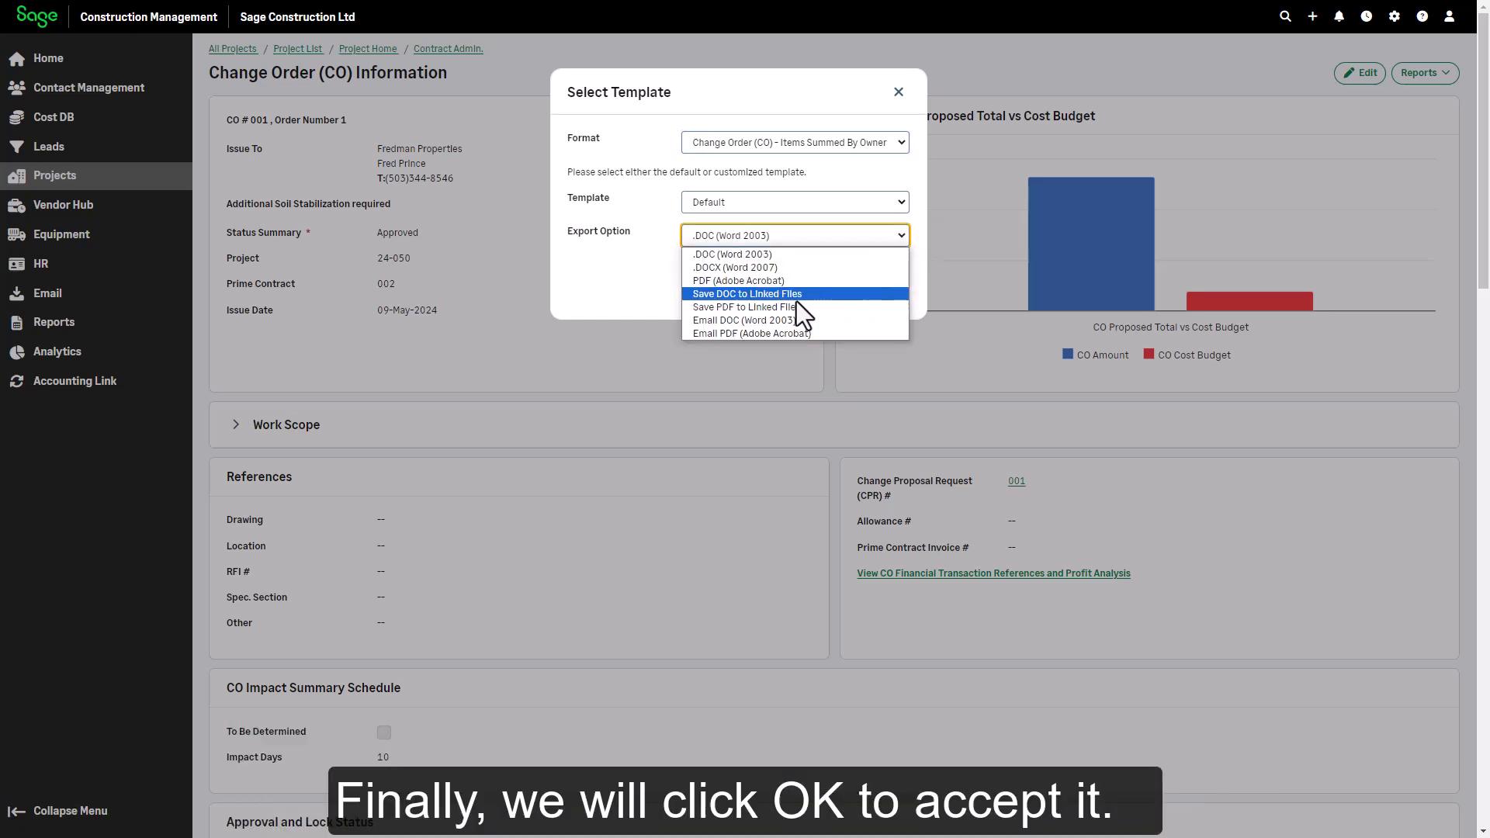
{"action": "left_click", "coordinate": [780, 306]}
{"action": "left_click", "coordinate": [893, 296]}
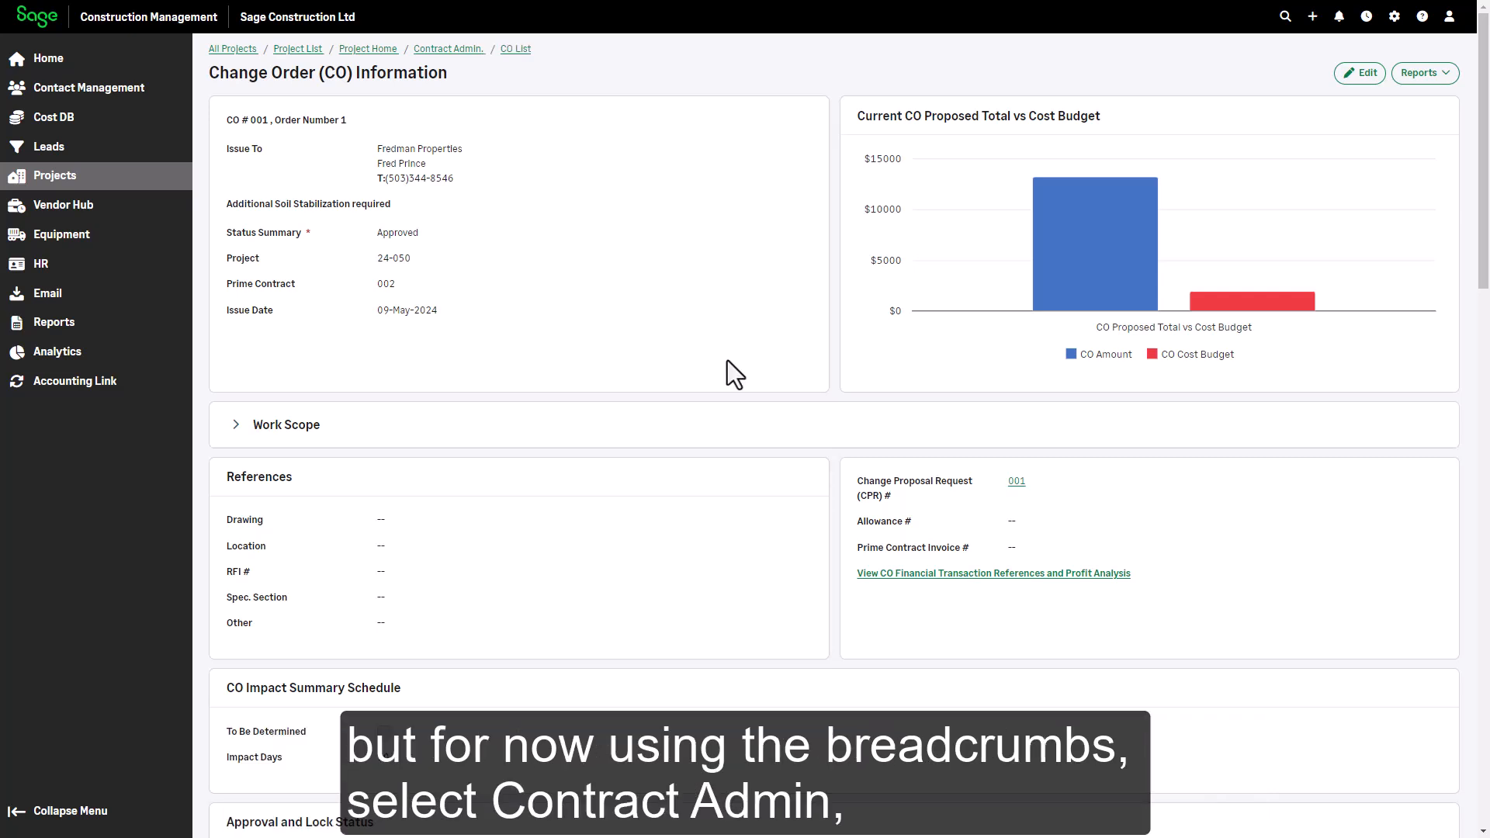
From Contract Admin's project analytics, view the Summary Overview - Financials dashboard for project 24-050, then close it.
{"action": "left_click", "coordinate": [464, 50]}
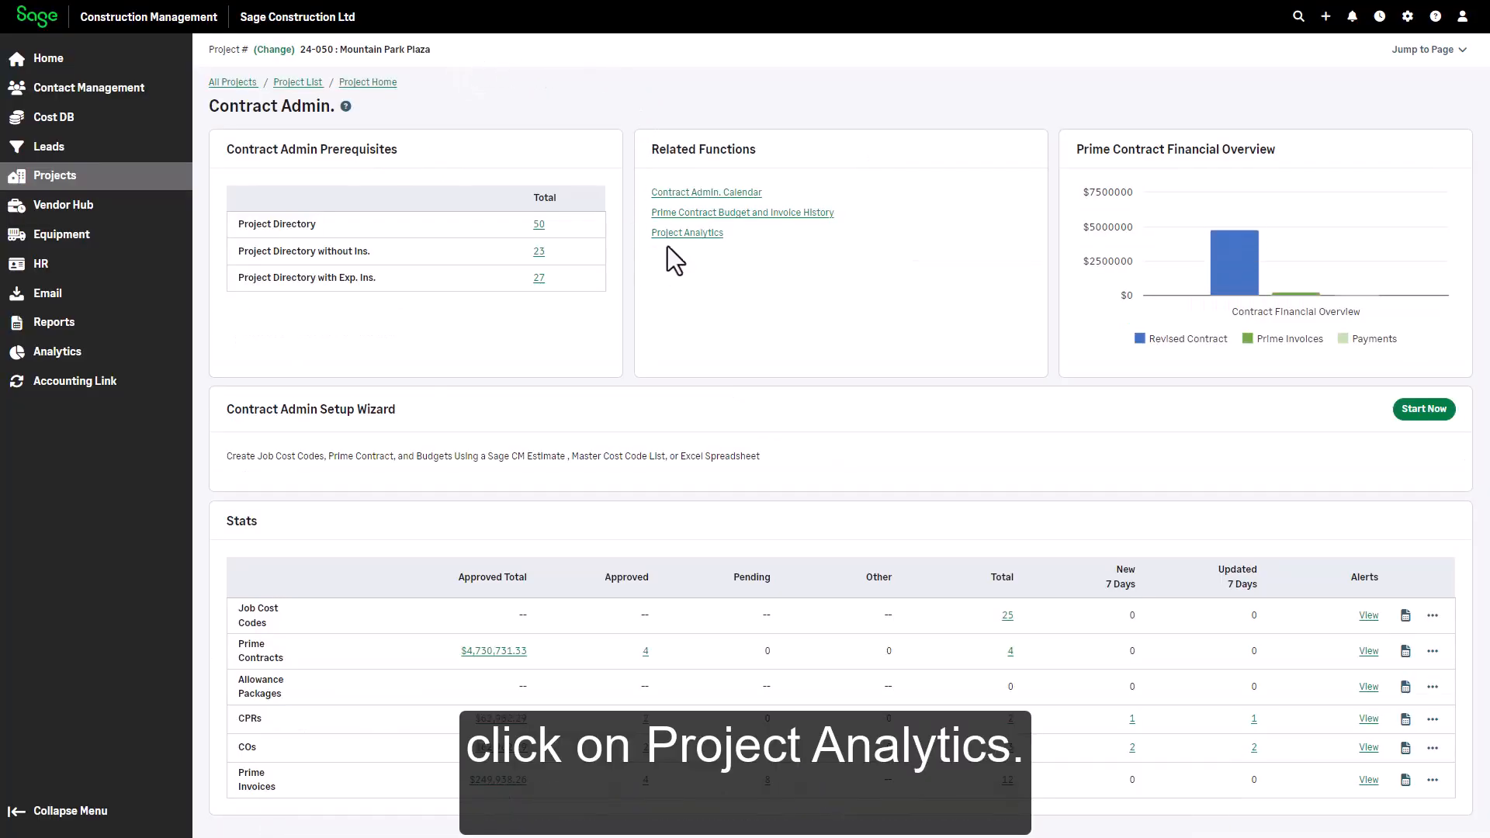
{"action": "left_click", "coordinate": [683, 233]}
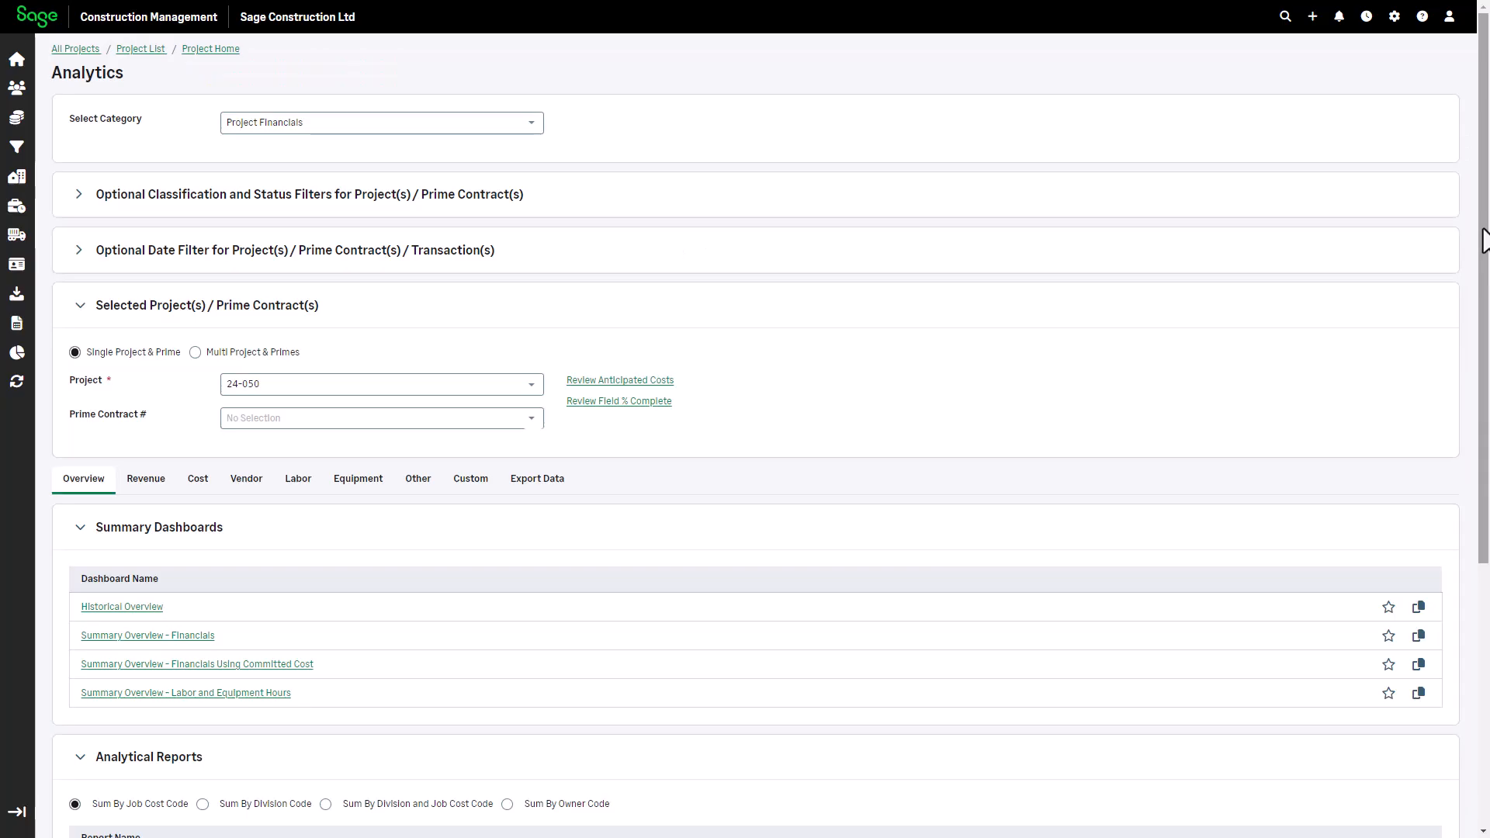
{"action": "left_click_drag", "start_coordinate": [1484, 241], "coordinate": [1483, 499]}
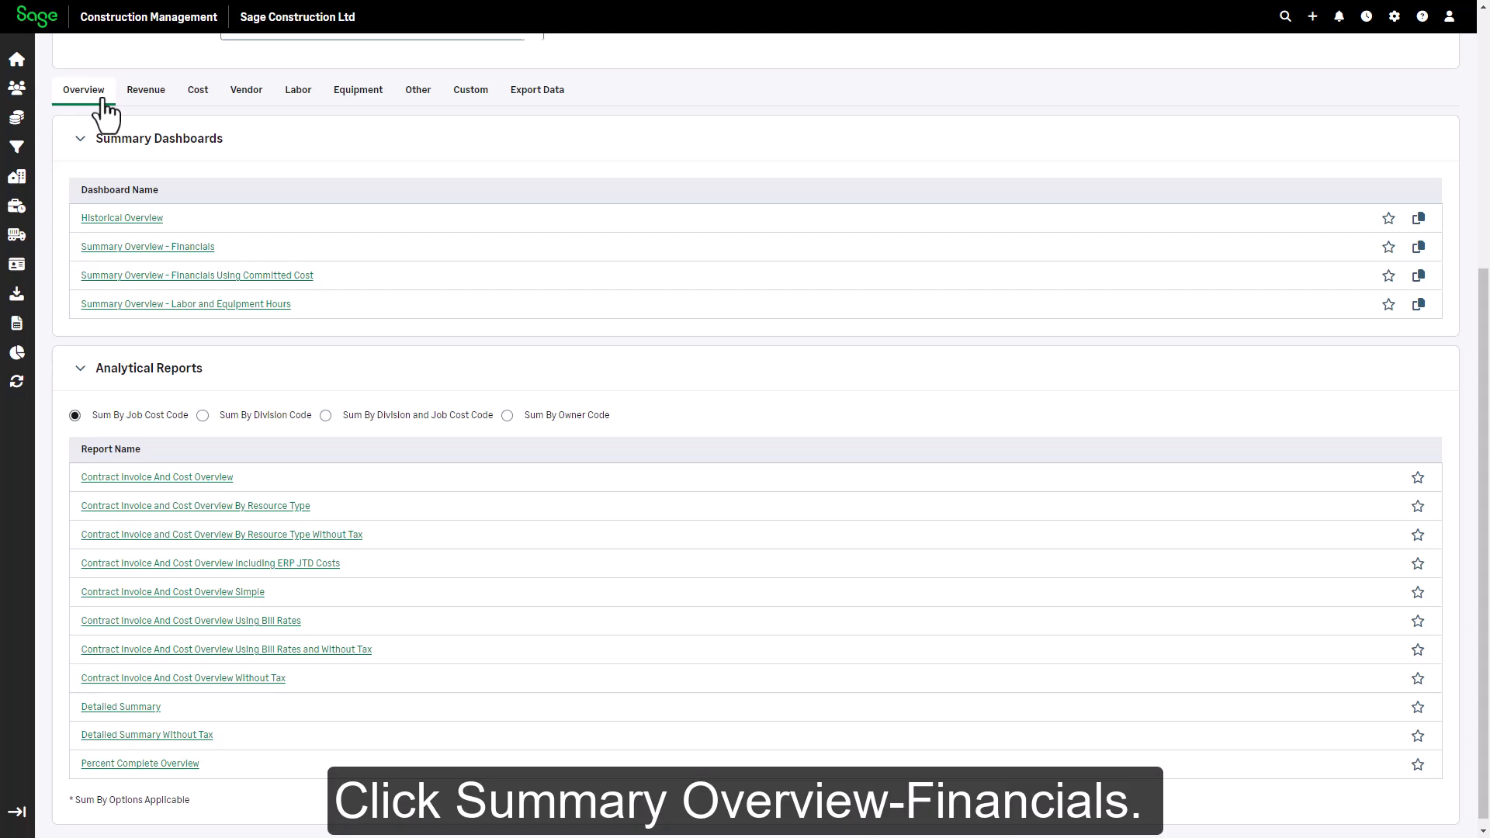
{"action": "left_click", "coordinate": [208, 250]}
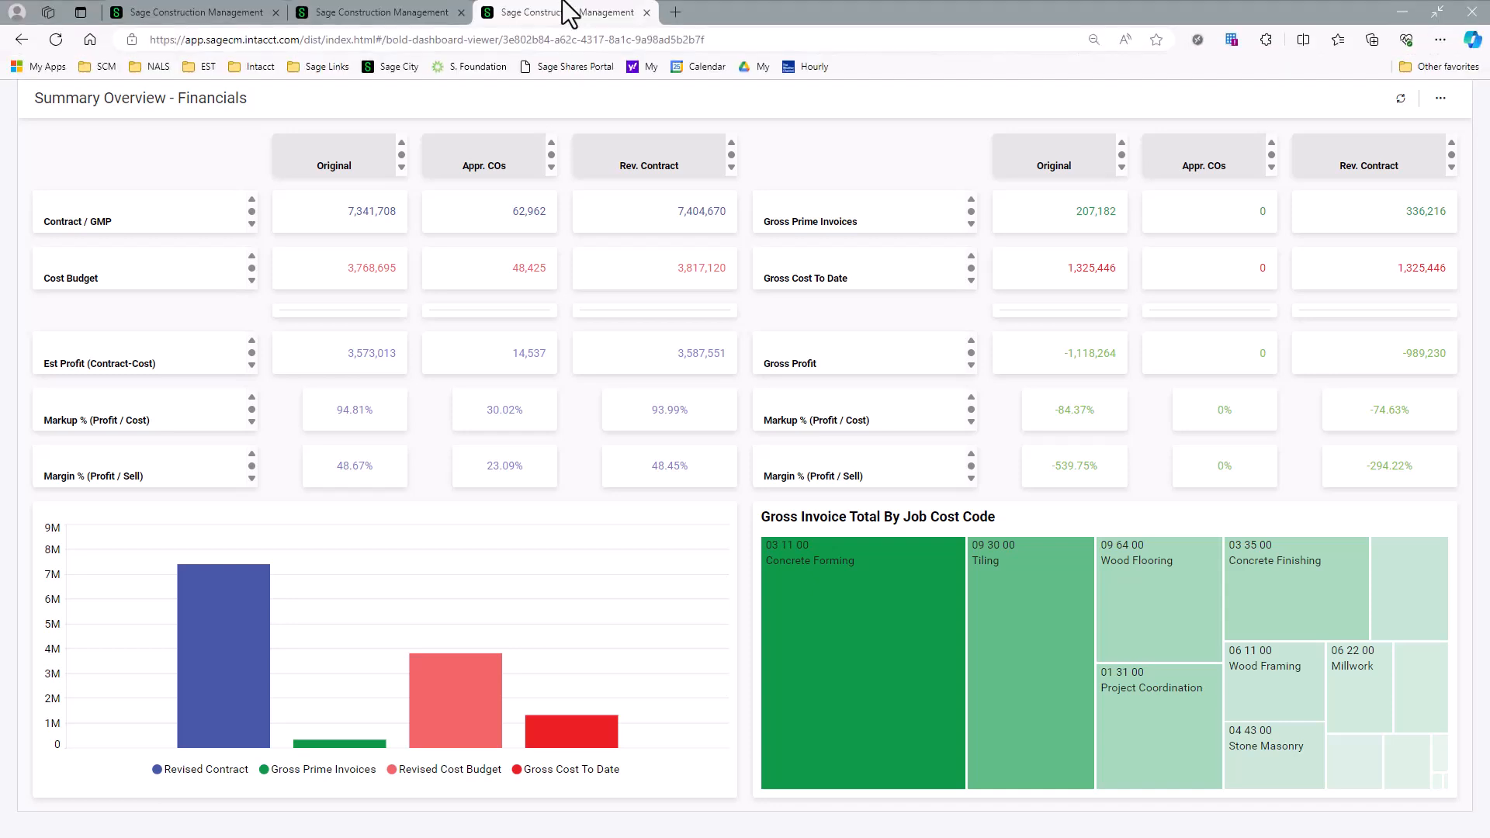
{"action": "left_click", "coordinate": [652, 16]}
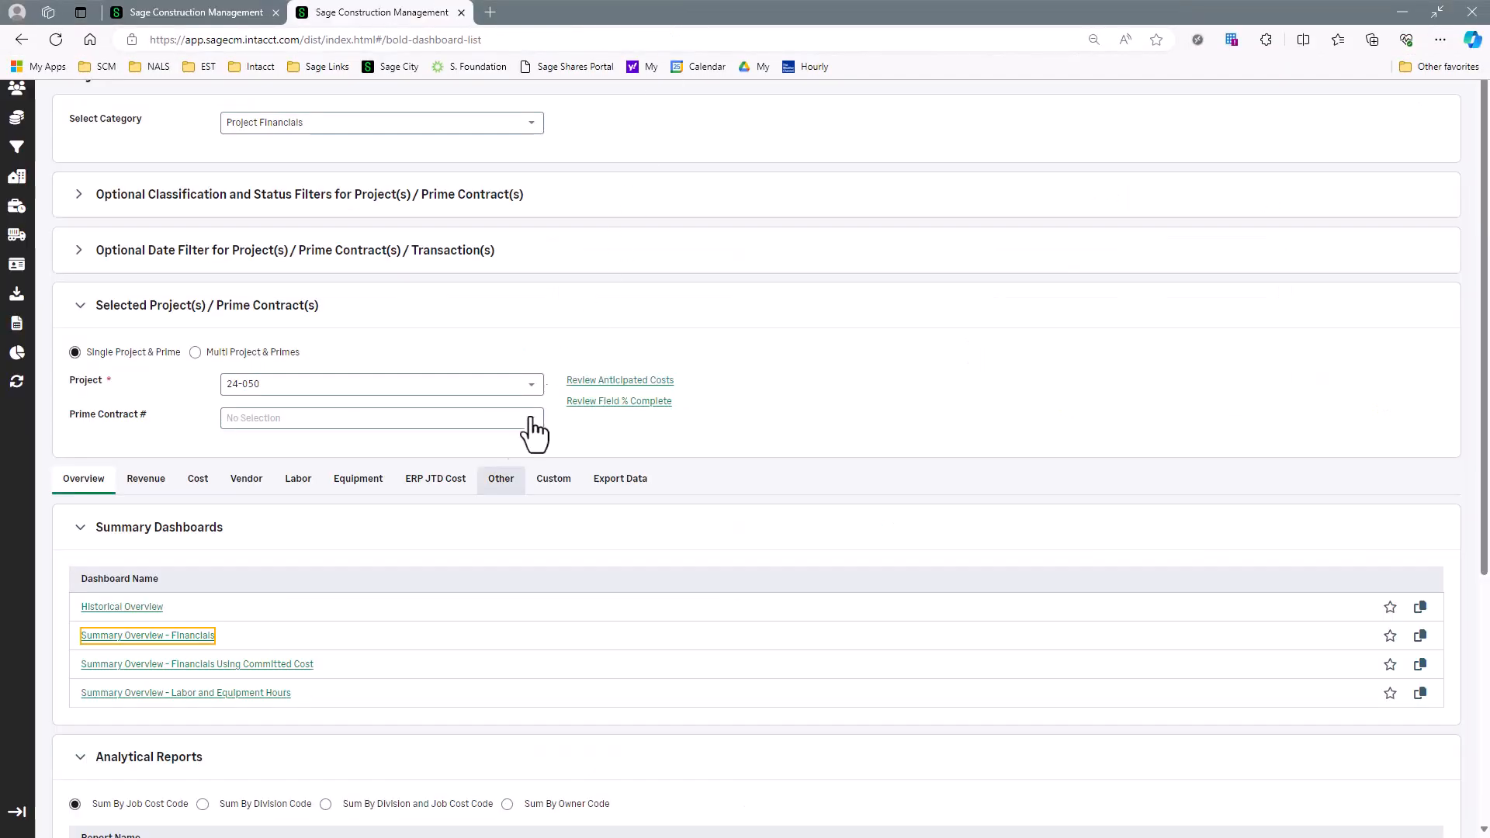
Open the Change Order Analysis analytical report for project 24-050, summed by job cost code.
{"action": "left_click", "coordinate": [500, 481]}
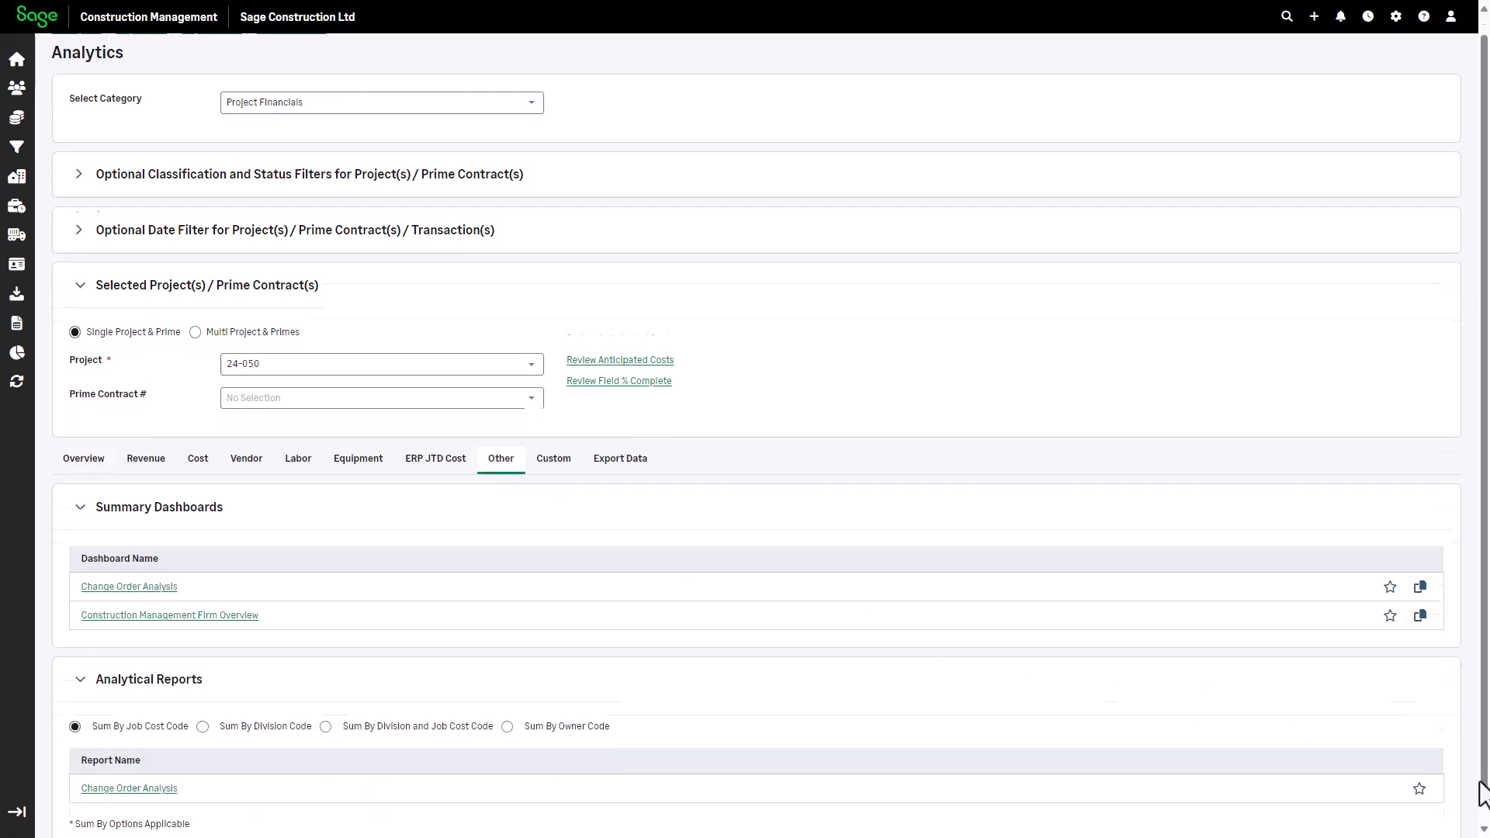
{"action": "left_click", "coordinate": [1482, 792]}
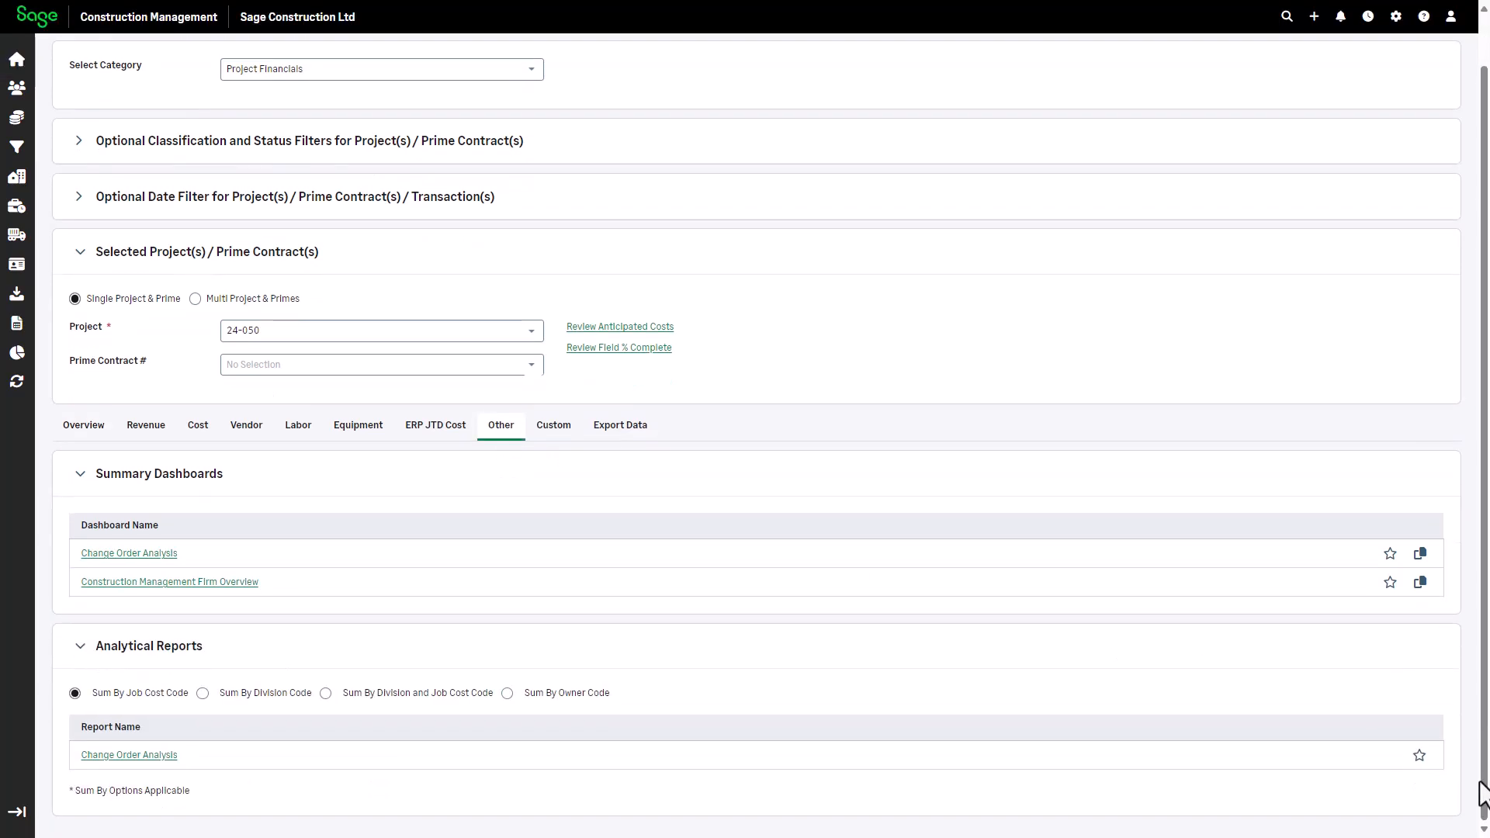
{"action": "left_click", "coordinate": [152, 762]}
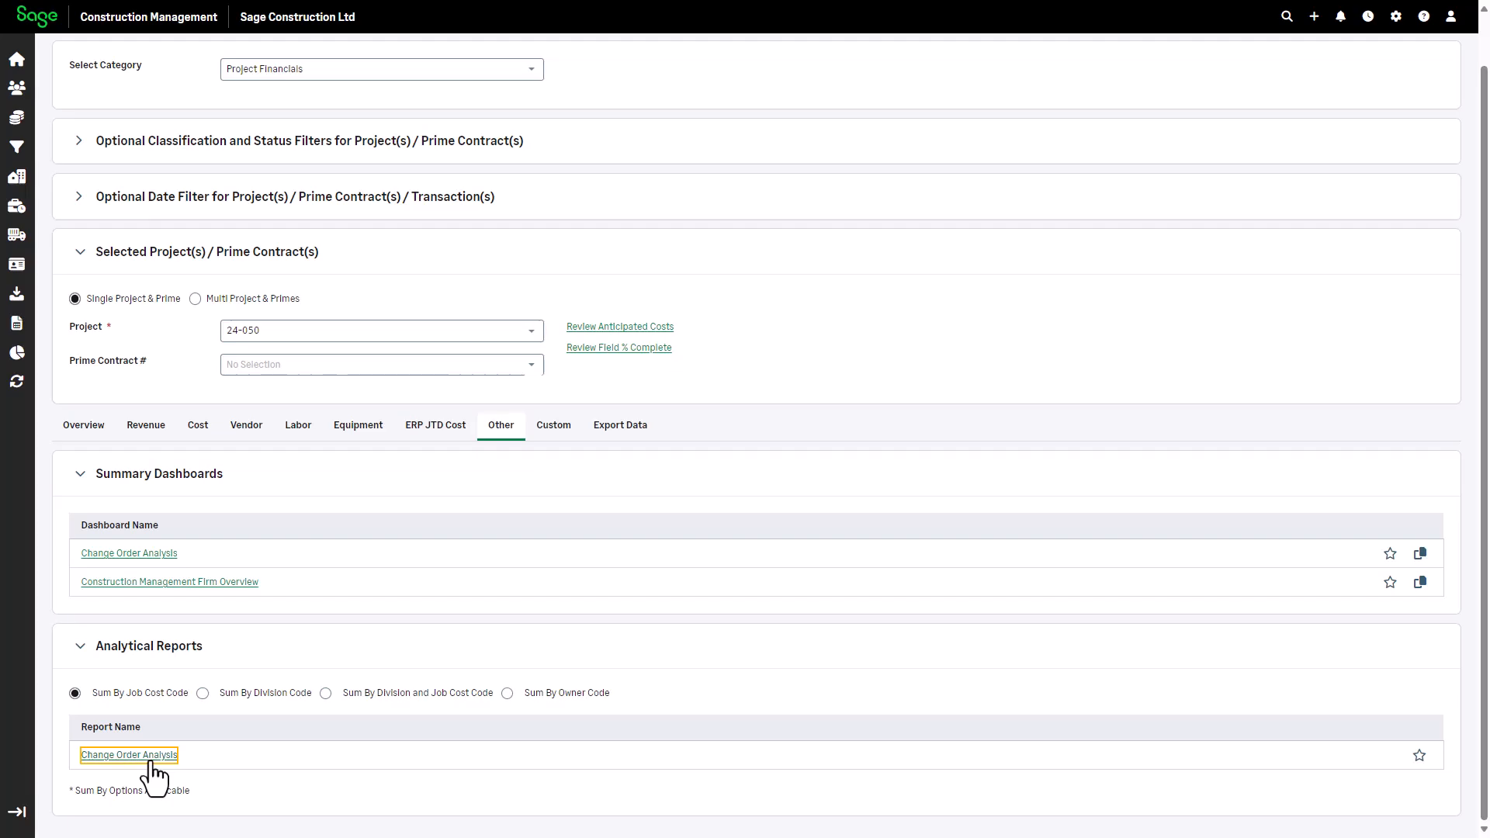